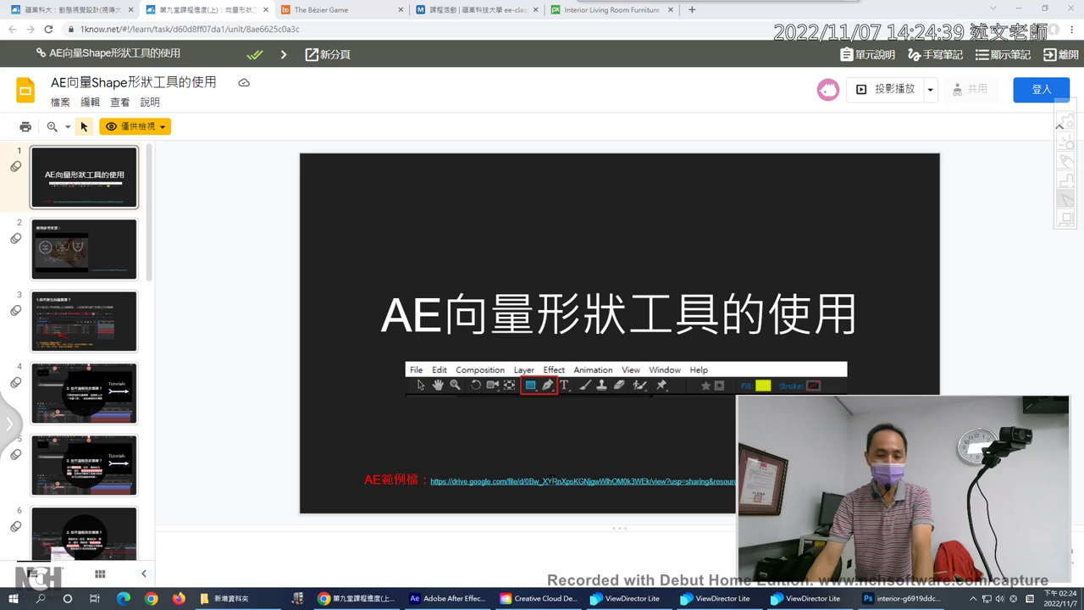
- Play a few seconds of the wedding titles reference video on slide 2, and examine slide 3 on creating shape layers
left_click(115, 257)
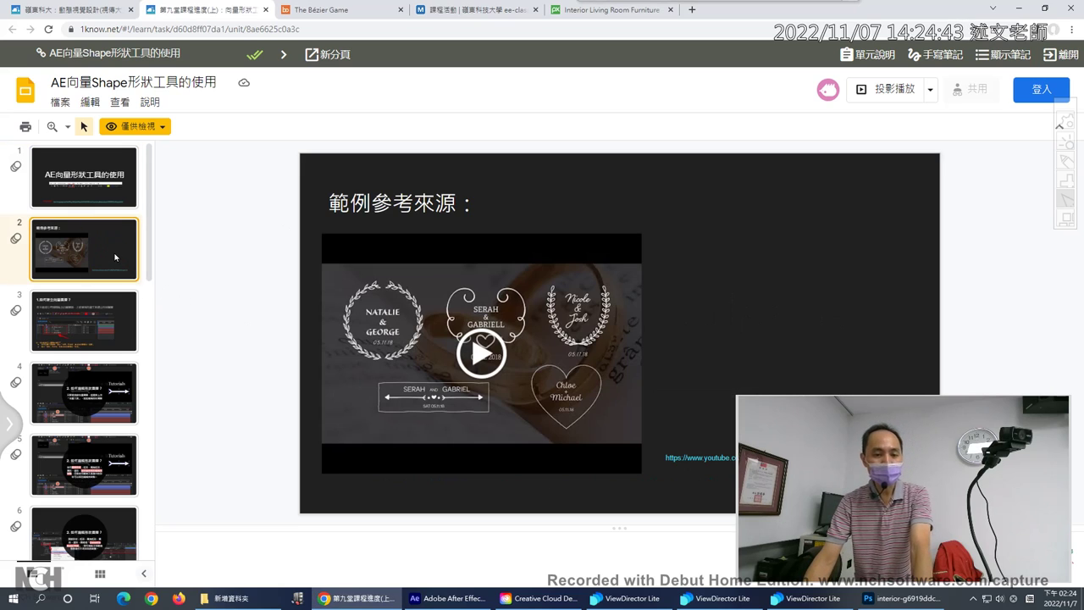
left_click(474, 357)
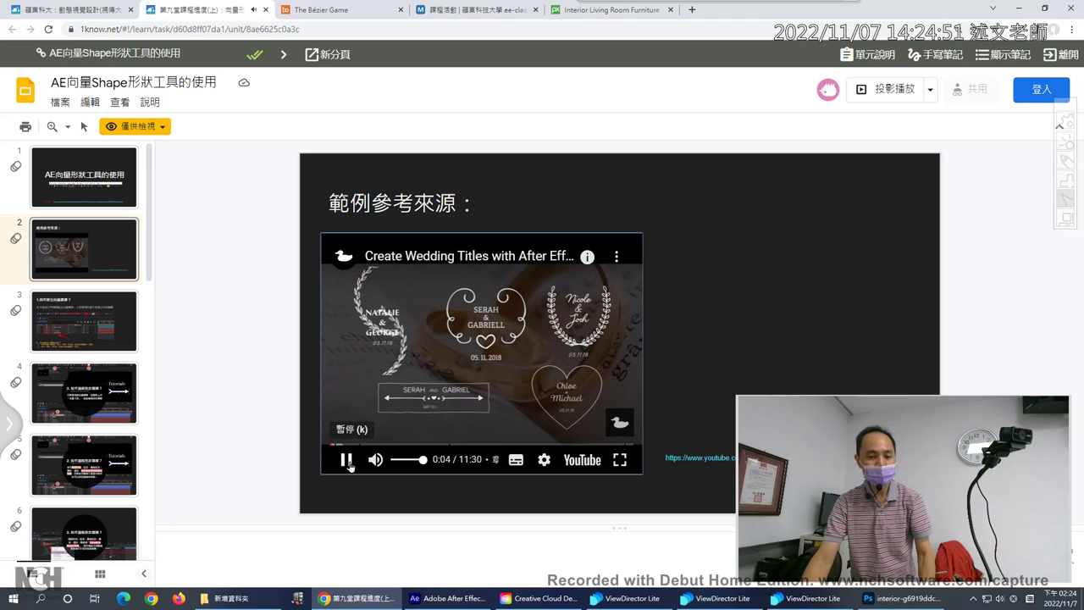
left_click(412, 417)
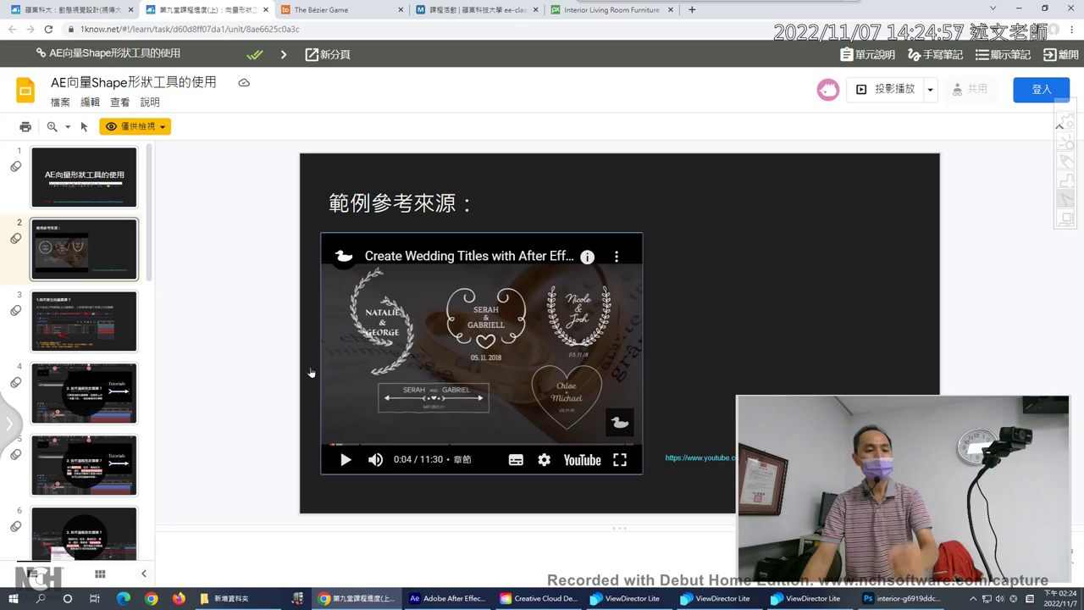
left_click(123, 332)
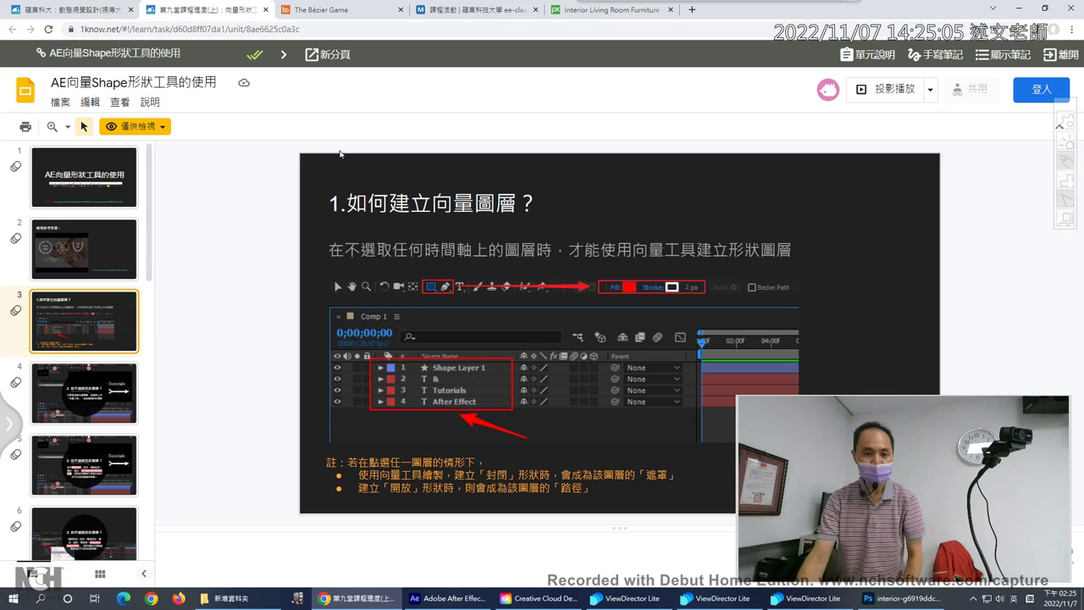
left_click_drag(462, 156, 520, 127)
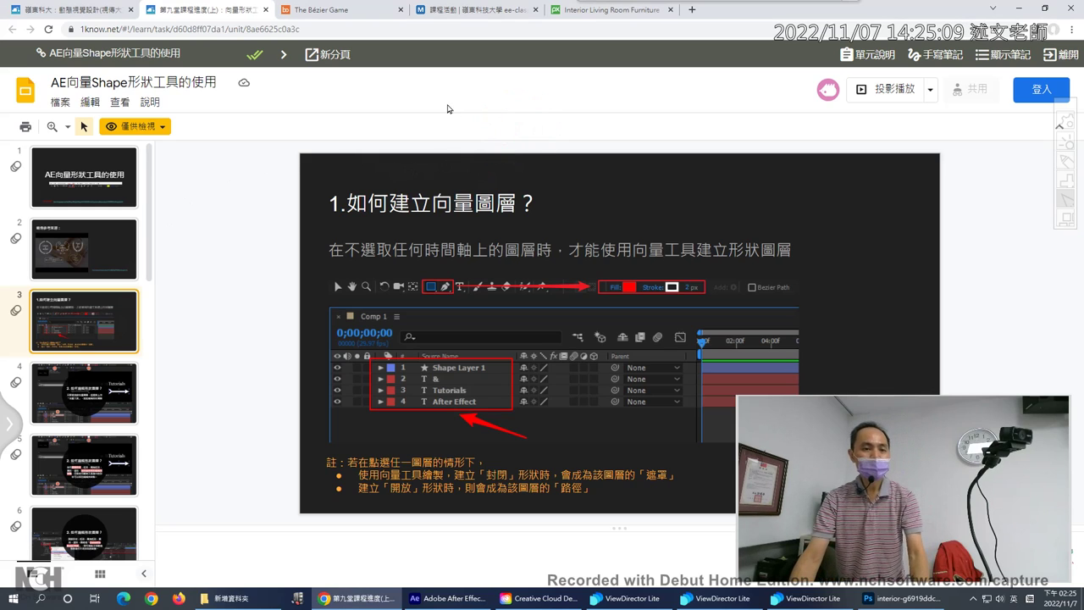
- Switch to After Effects and choose the Pen tool with no layer selected
left_click(454, 599)
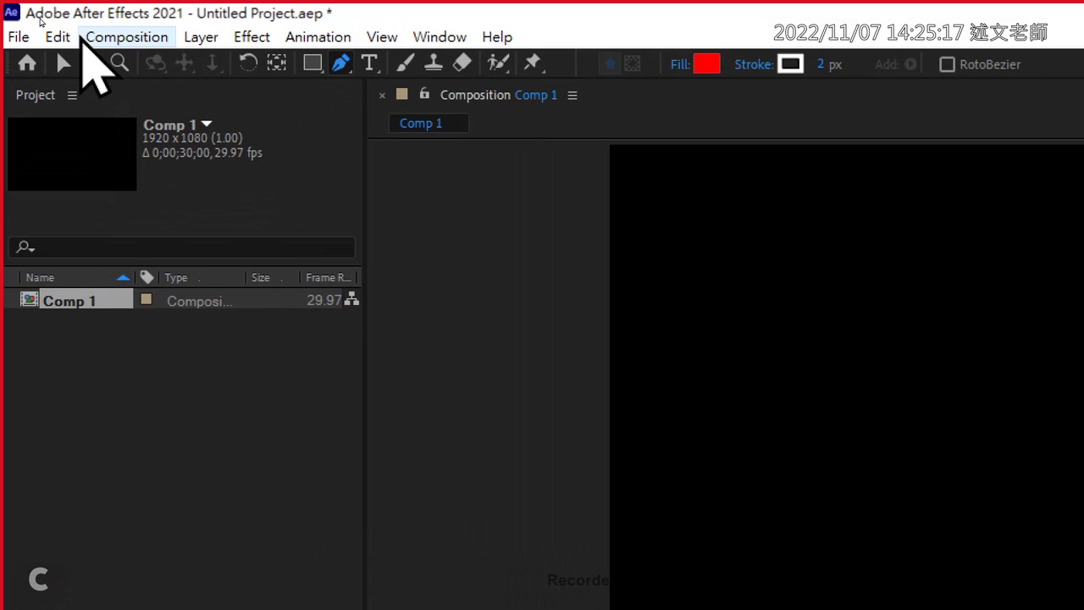
left_click(44, 18)
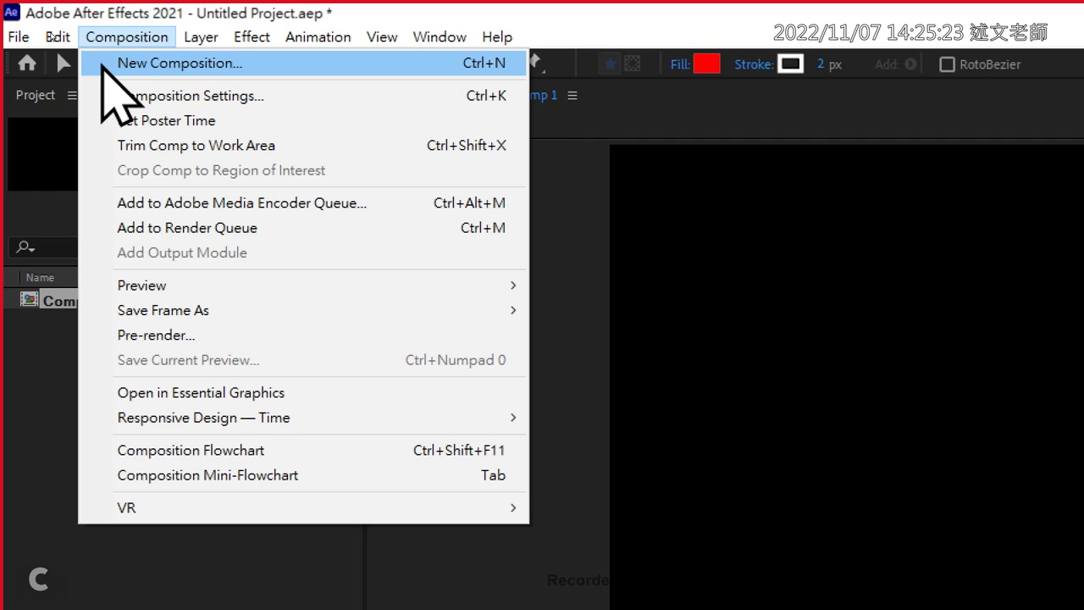
left_click(136, 27)
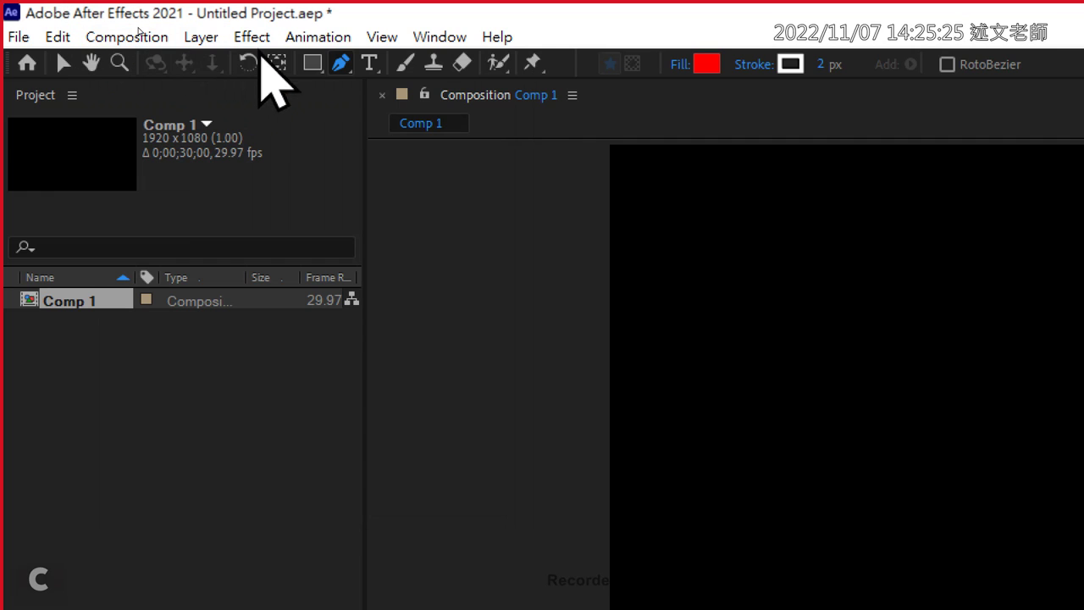
left_click(342, 67)
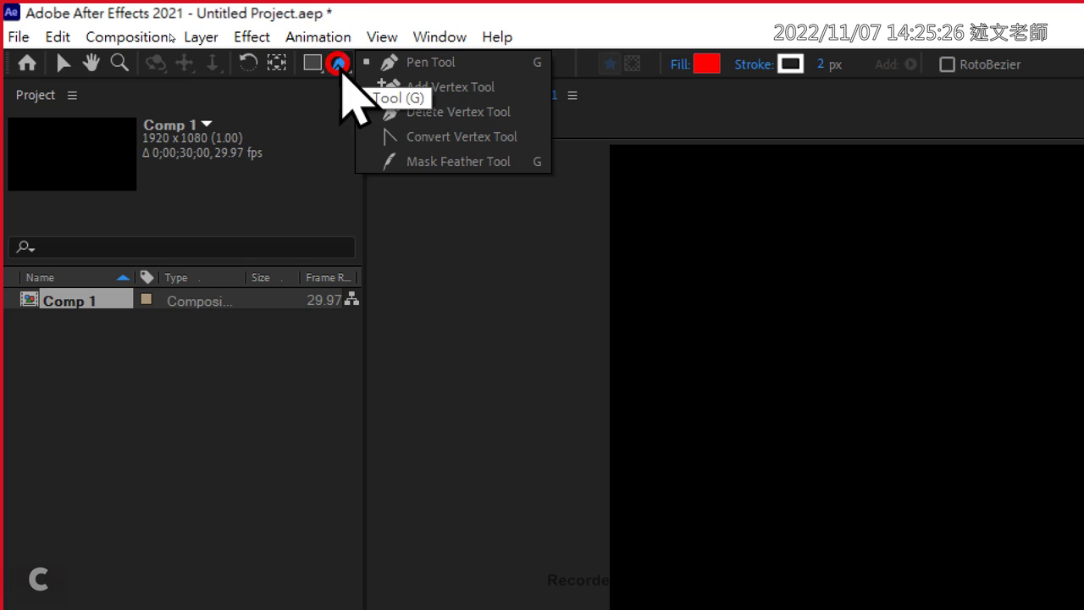
left_click(411, 64)
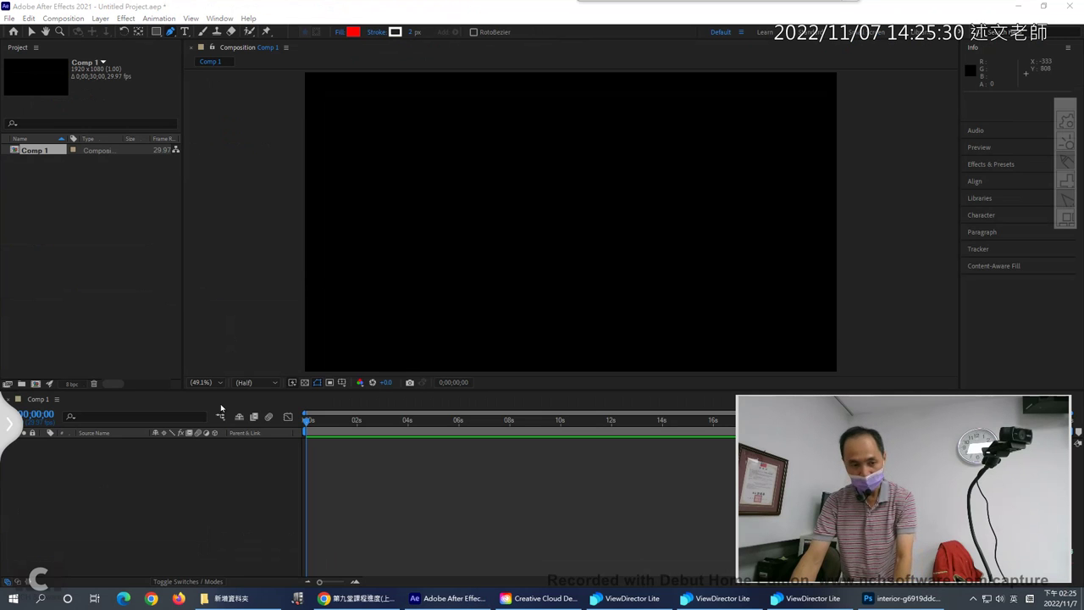
- Cross out the empty layer area and circle the Fill and Stroke settings with temporary screen annotations, clearing them when done
left_click_drag(422, 609, 340, 609)
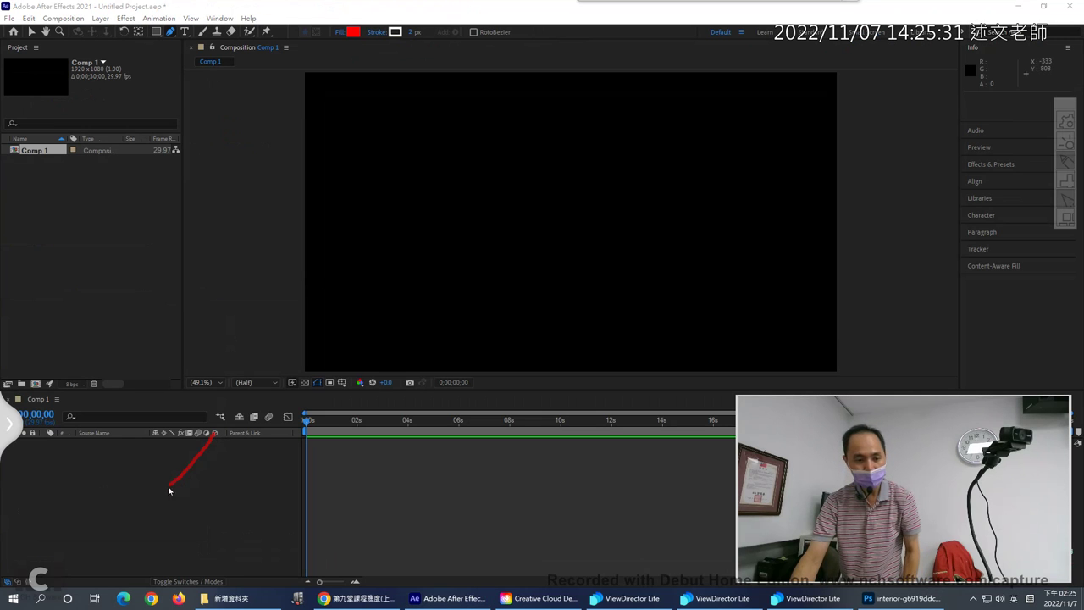
left_click_drag(165, 439, 227, 502)
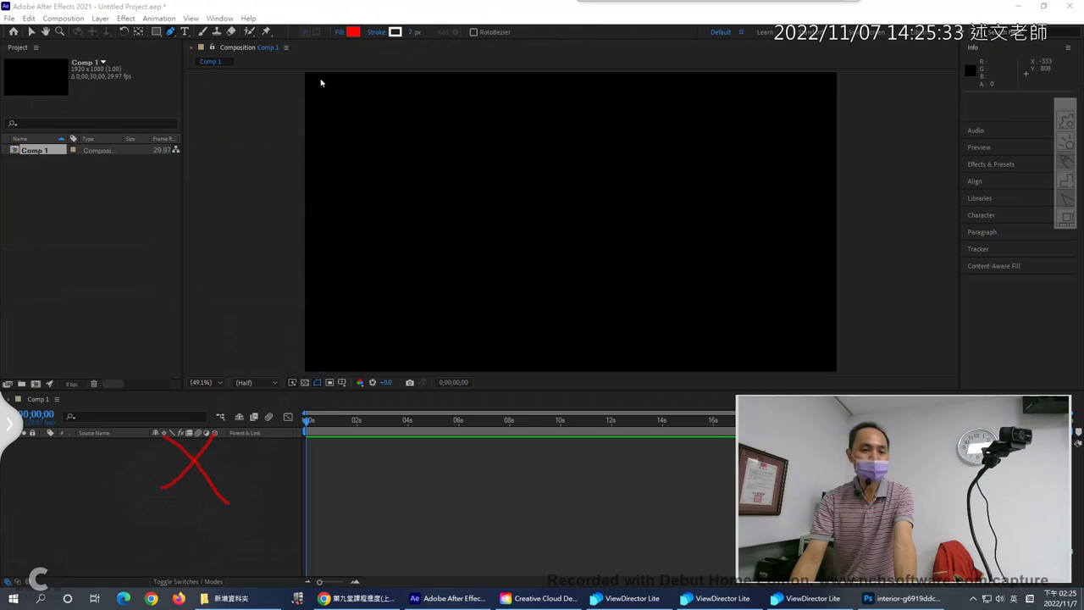
mouse_move(425, 41)
left_mouse_down()
mouse_move(316, 43)
mouse_move(331, 16)
mouse_move(418, 12)
mouse_move(429, 30)
left_mouse_up()
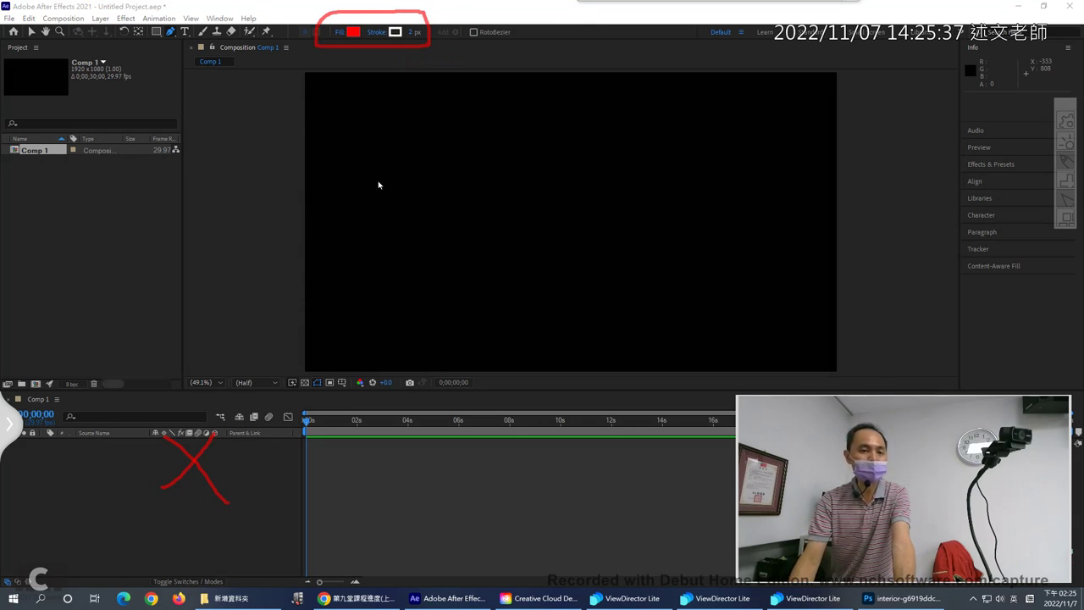
mouse_move(378, 179)
left_mouse_down()
mouse_move(360, 63)
mouse_move(343, 87)
mouse_move(353, 67)
mouse_move(416, 90)
left_mouse_up()
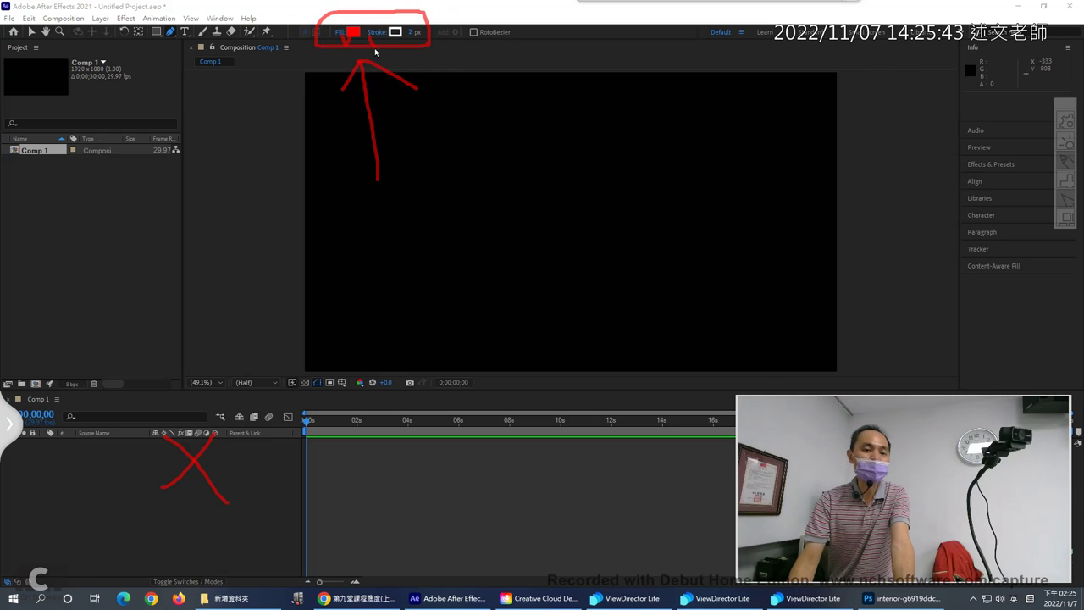
left_click_drag(370, 34, 387, 29)
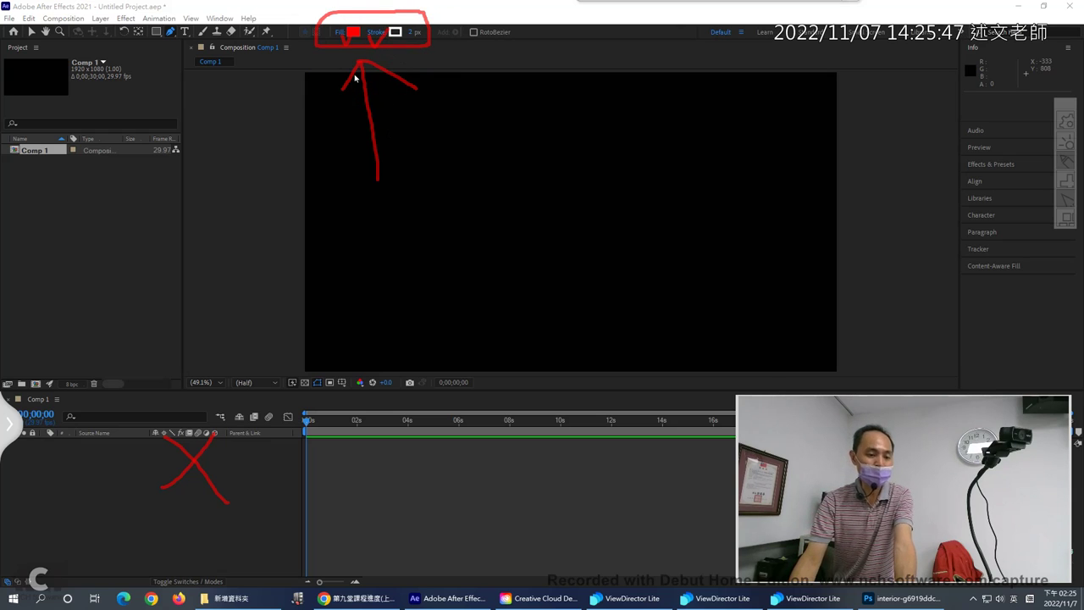
key("Escape")
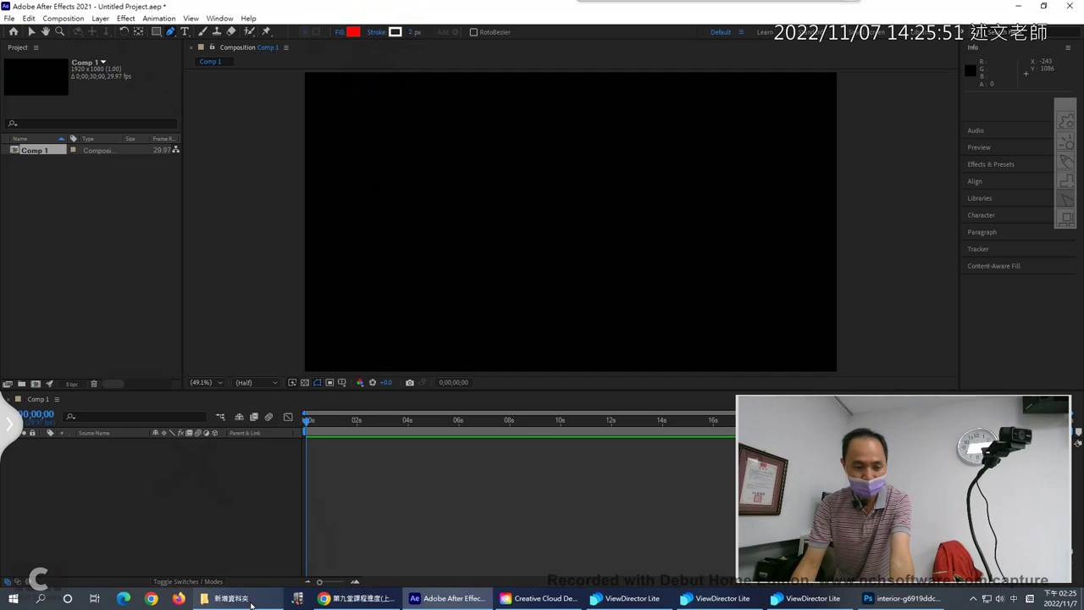
- Add interior-g6919ddc4d_1920.jpg from the Downloads folder to Comp 1 as a layer
left_click(342, 604)
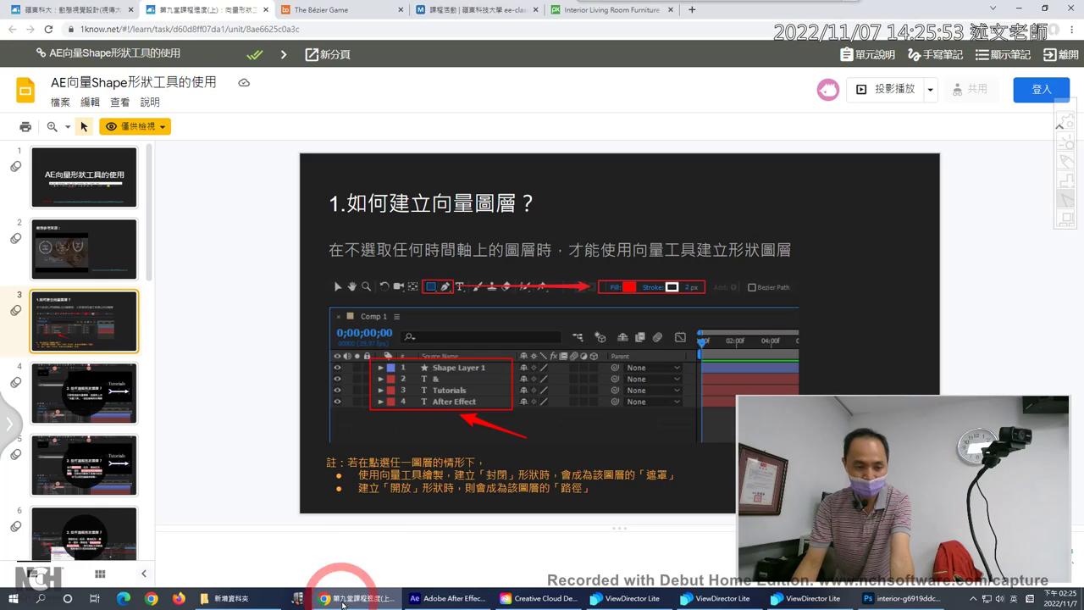
left_click(340, 604)
left_click(260, 603)
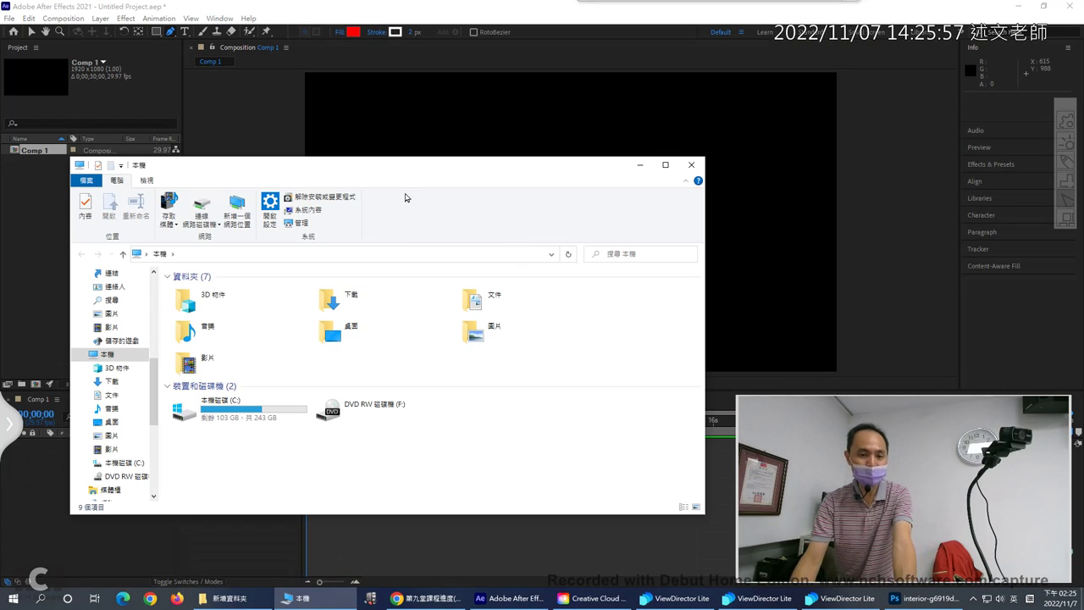
left_click_drag(399, 169, 789, 105)
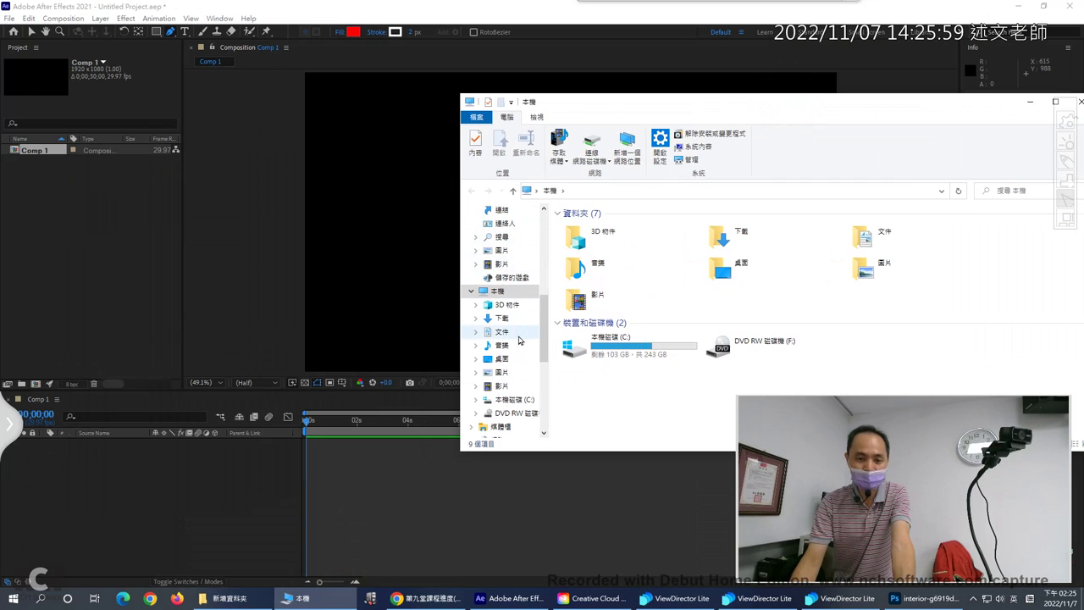
left_click(500, 319)
left_click(607, 244)
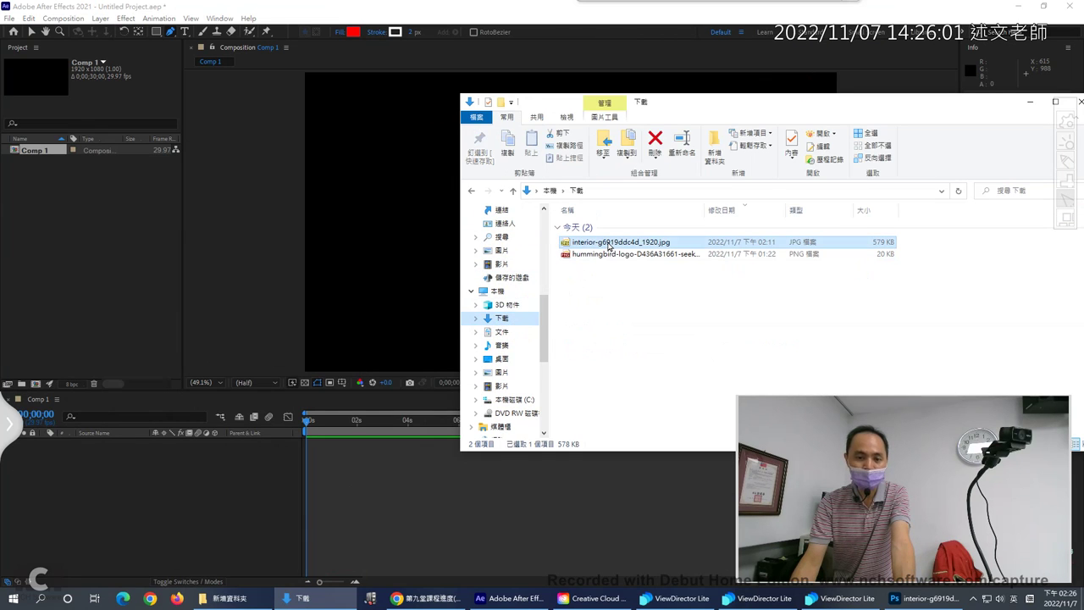
left_click_drag(607, 245, 374, 304)
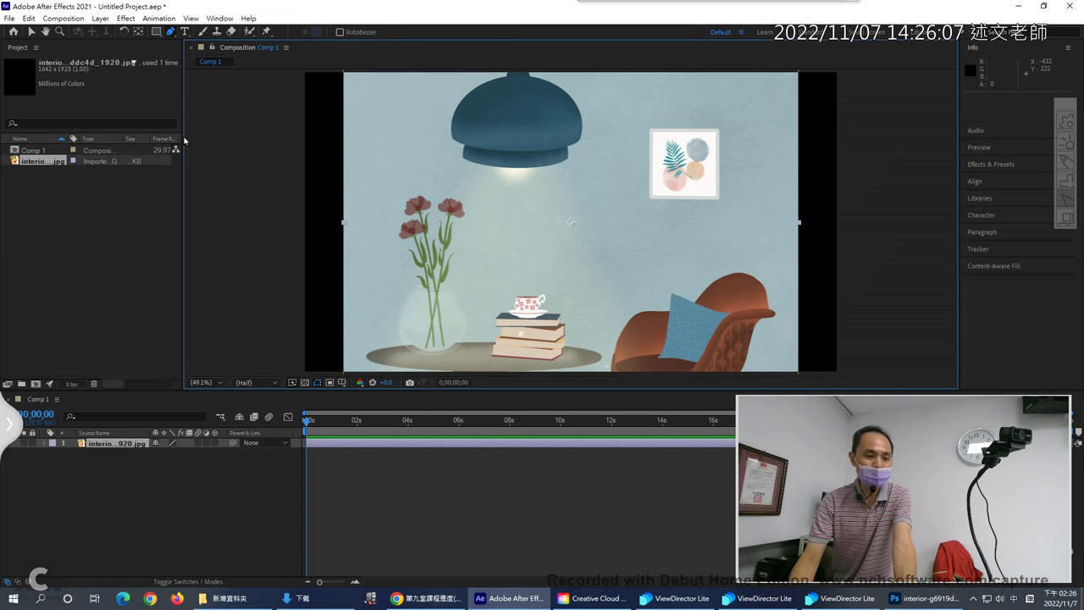
- Select the image layer and pin a screenshot of the toolbar area around RotoBezier as a floating reference
left_click(106, 471)
left_click(98, 446)
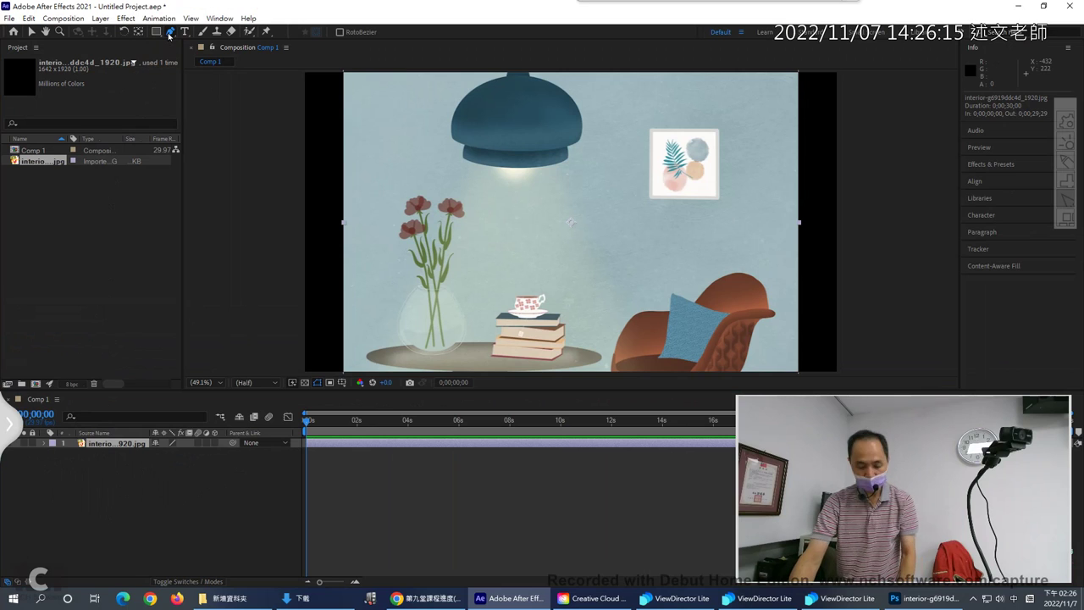
mouse_move(423, 44)
left_mouse_down()
mouse_move(384, 57)
mouse_move(286, 54)
mouse_move(278, 13)
mouse_move(379, 8)
mouse_move(421, 46)
left_mouse_up()
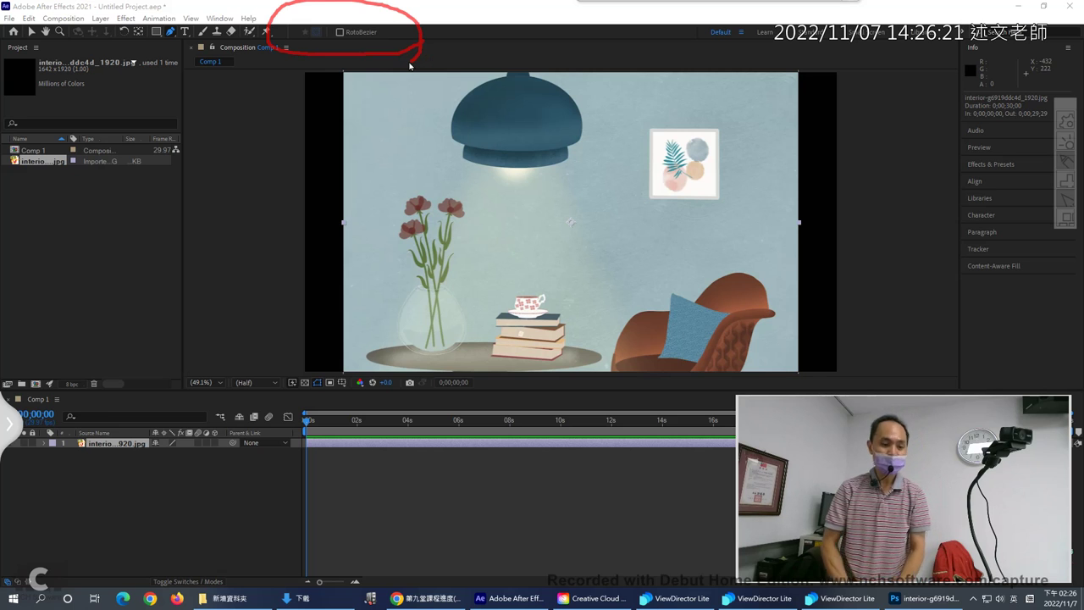
key("F1")
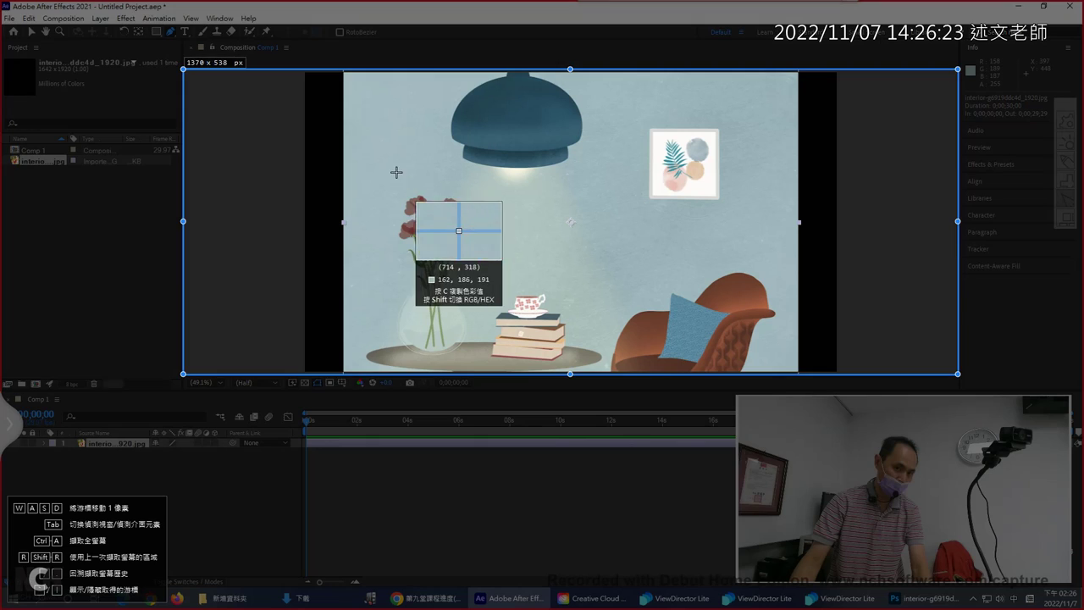
left_click_drag(130, 10, 454, 115)
left_click(407, 129)
left_click_drag(387, 68, 386, 206)
- Deselect the image layer and compare the live shape options with the pinned screenshot using temporary annotations, clearing them when done
left_click(199, 508)
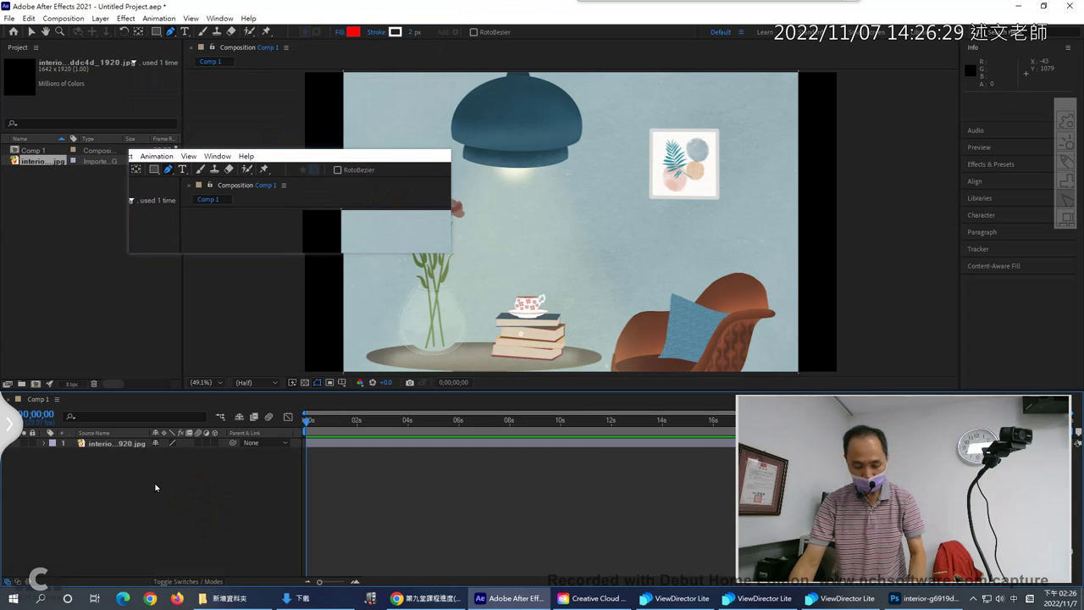
left_click_drag(148, 455, 100, 503)
left_click_drag(106, 454, 161, 529)
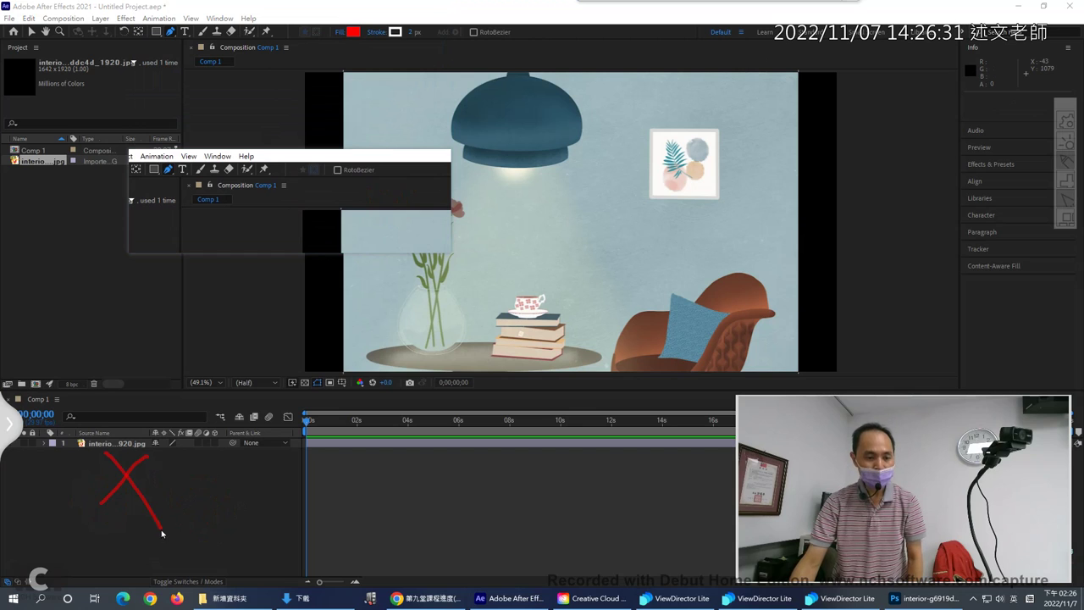
mouse_move(141, 37)
left_mouse_down()
mouse_move(176, 13)
mouse_move(422, 4)
mouse_move(435, 33)
mouse_move(424, 50)
mouse_move(167, 53)
left_mouse_up()
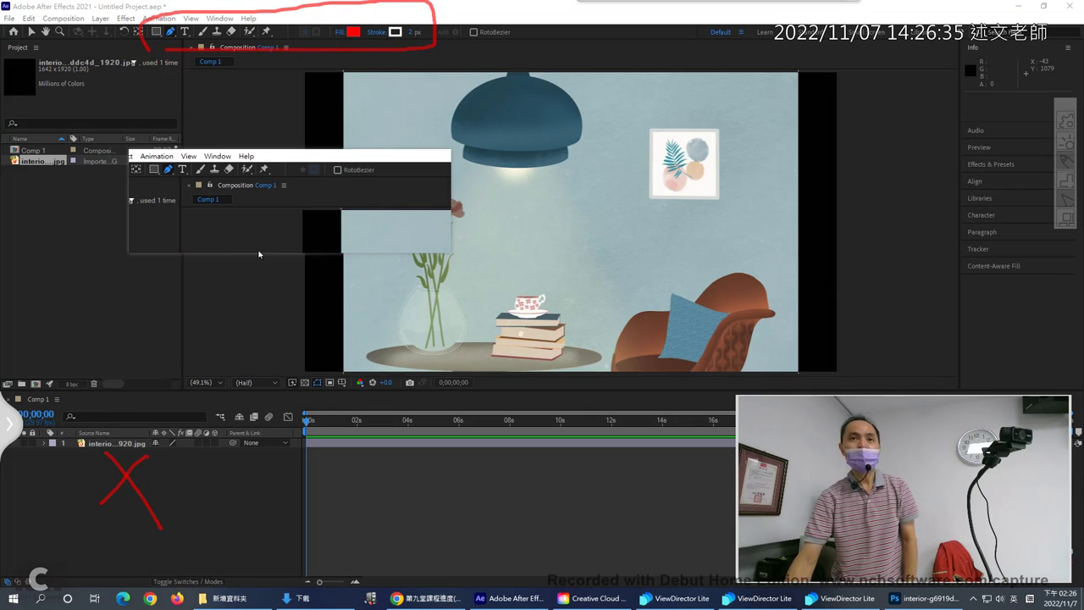
mouse_move(284, 182)
left_mouse_down()
mouse_move(346, 131)
mouse_move(316, 202)
left_mouse_up()
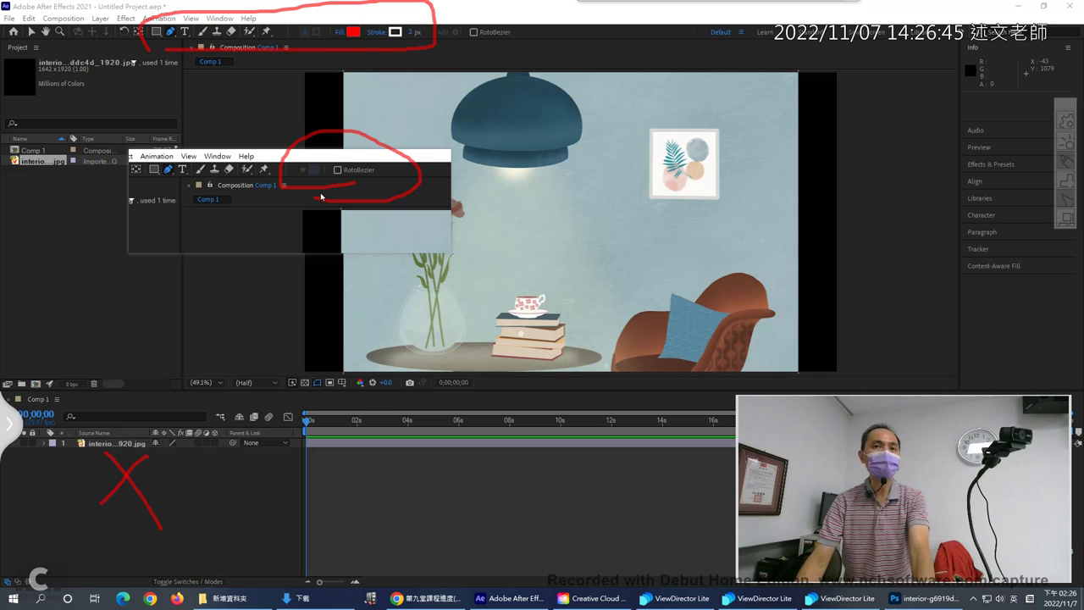
left_click_drag(218, 449, 168, 518)
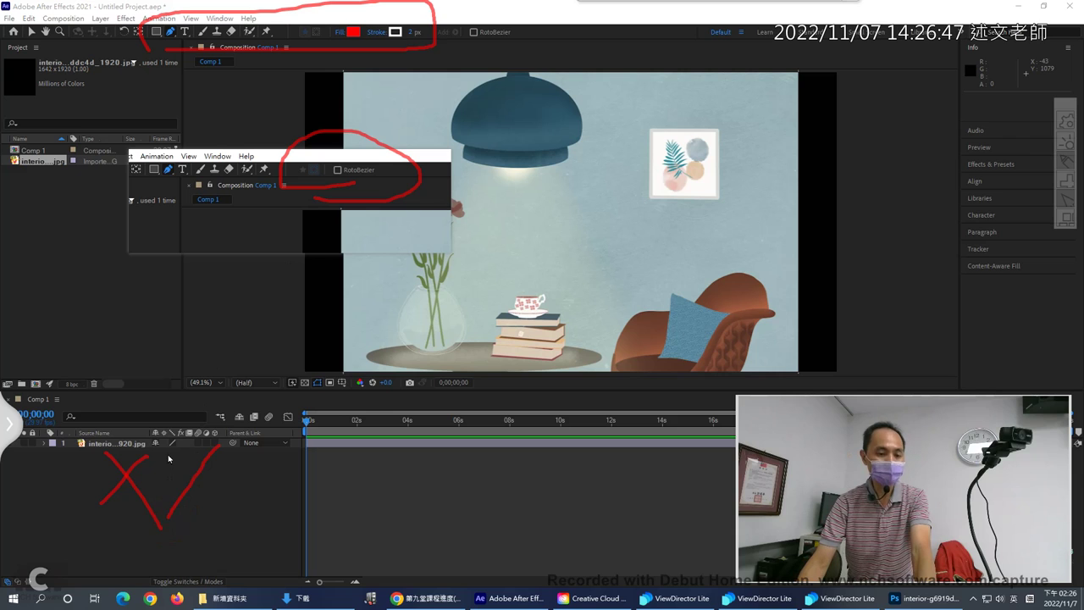
left_click_drag(169, 453, 219, 518)
left_click_drag(222, 516, 223, 518)
key("ctrl+z")
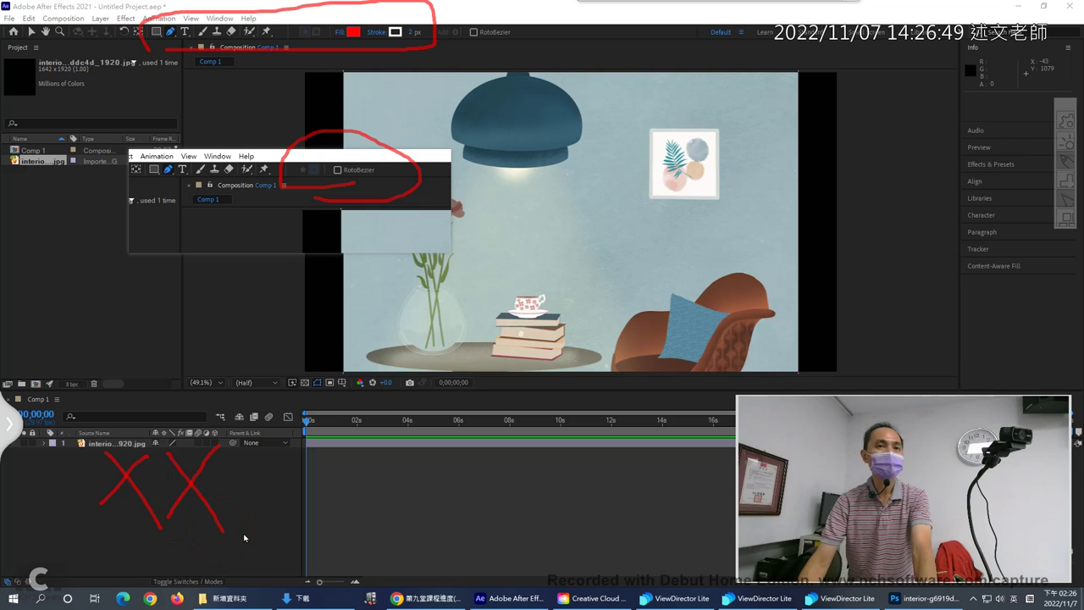
key("Escape")
- Select the image layer in the timeline and close the pinned toolbar screenshot
left_click(119, 443)
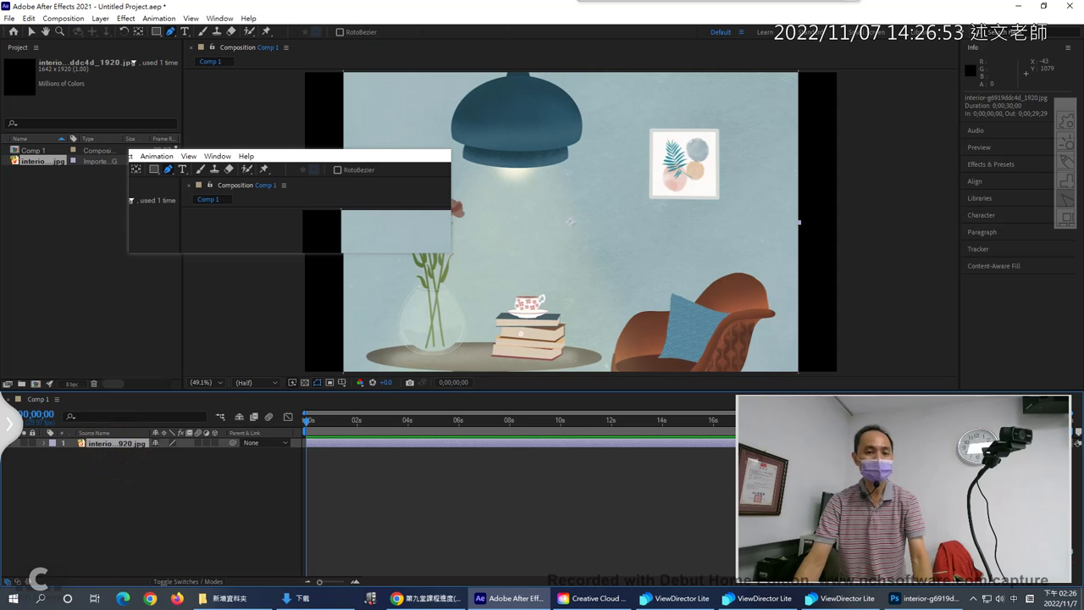
right_click(327, 175)
left_click(364, 324)
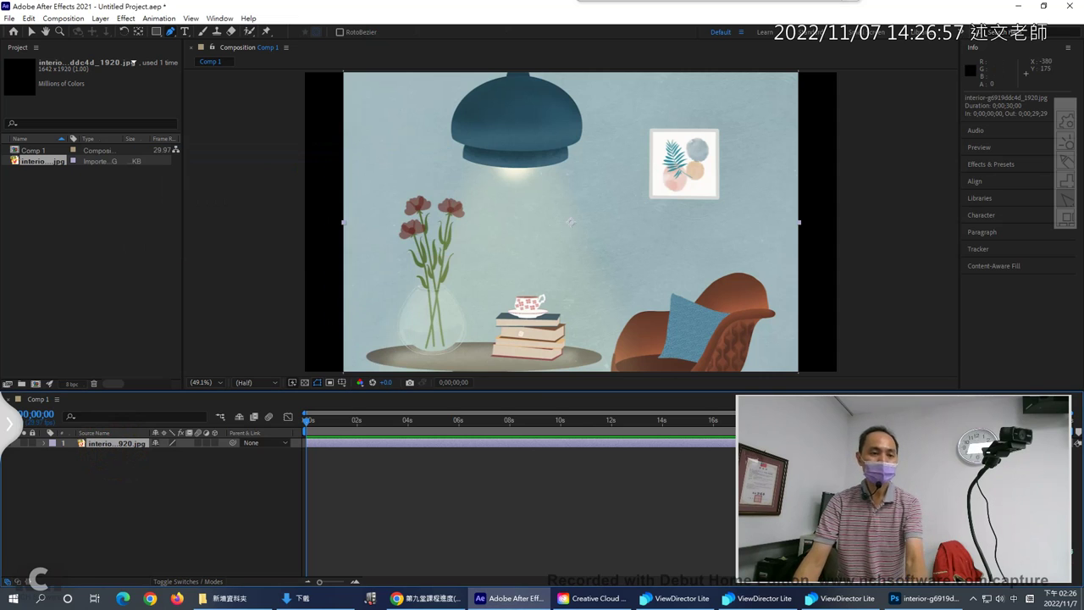
- Choose the Ellipse tool while the image layer is selected, and clear any temporary screen annotation
left_click(157, 33)
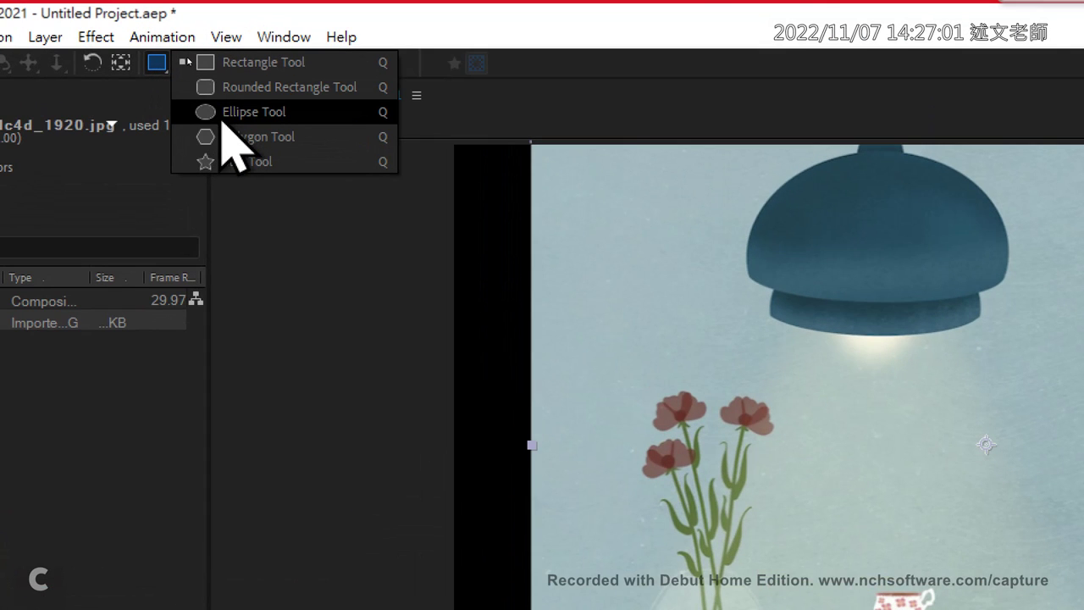
left_click(221, 115)
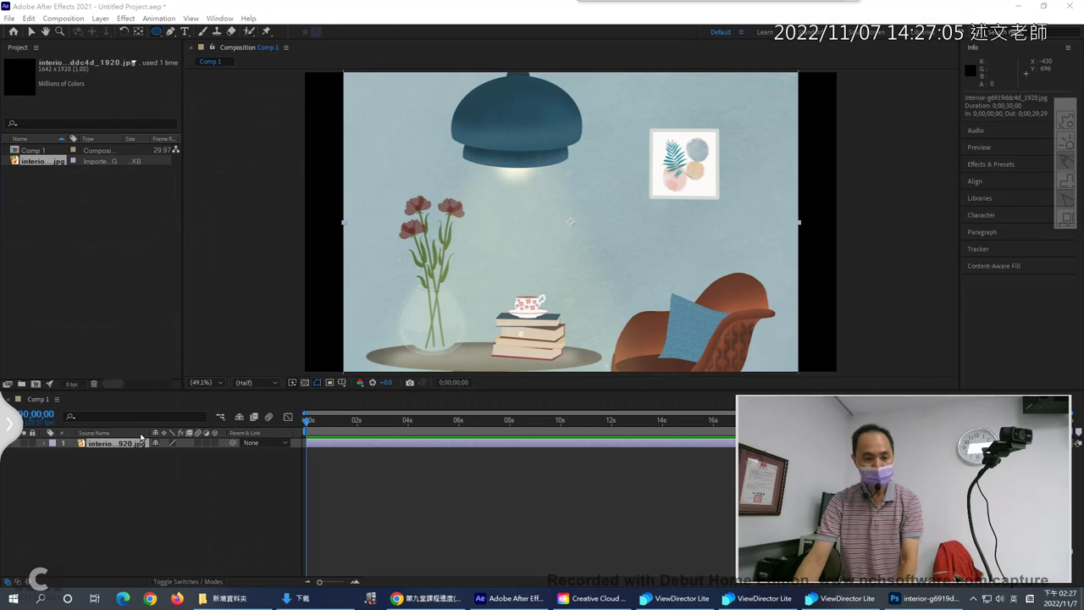
mouse_move(117, 436)
left_mouse_down()
mouse_move(129, 451)
mouse_move(156, 411)
left_mouse_up()
key("Escape")
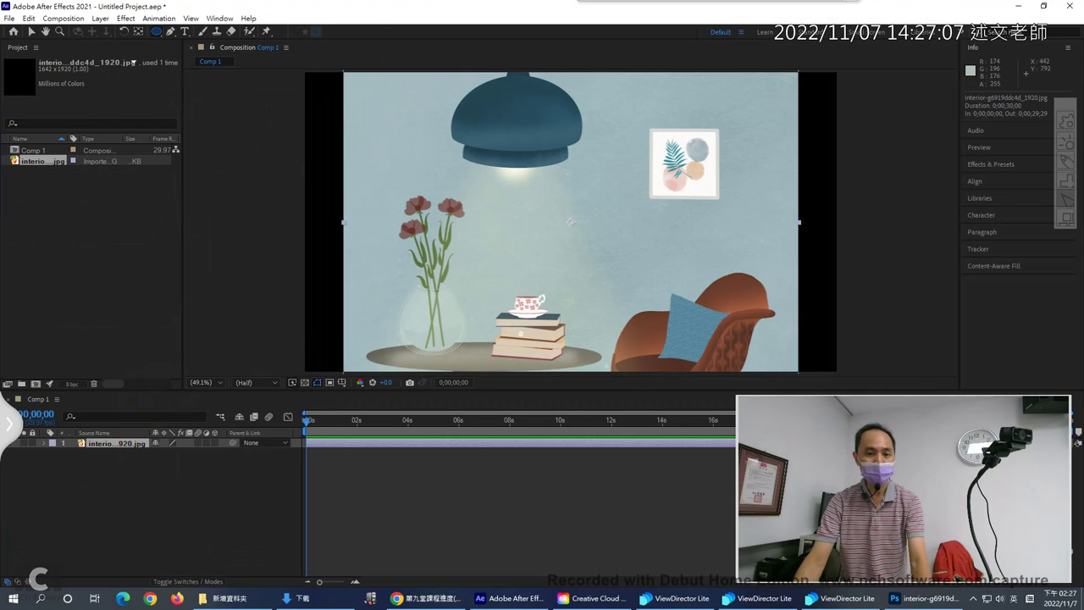
- Draw an elliptical mask in the middle of the selected image layer and undo it
mouse_move(474, 146)
left_mouse_down()
mouse_move(544, 230)
mouse_move(641, 303)
left_mouse_up()
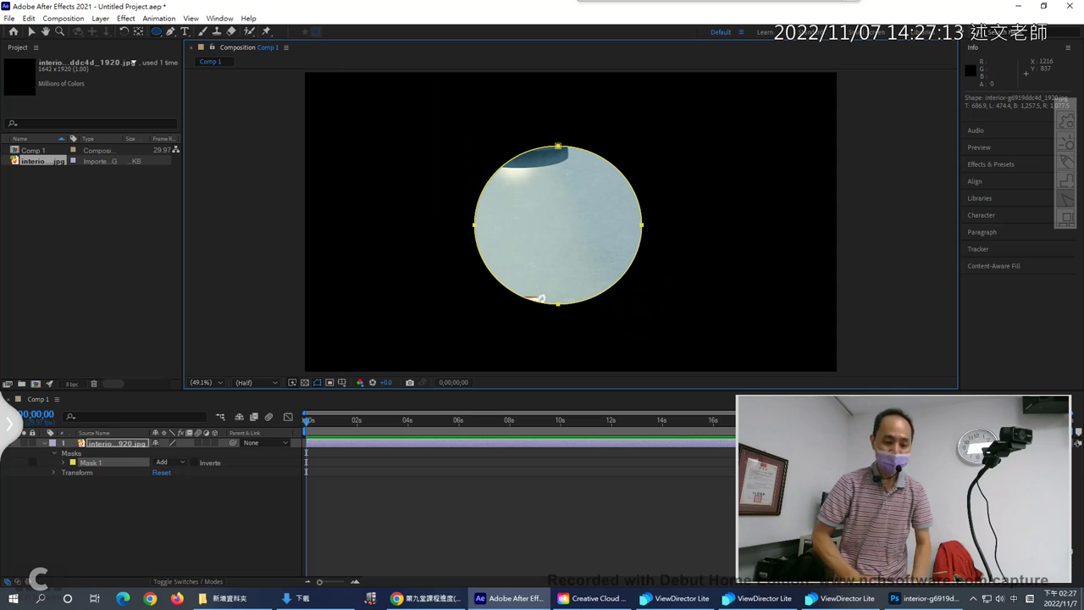
key("ctrl+z")
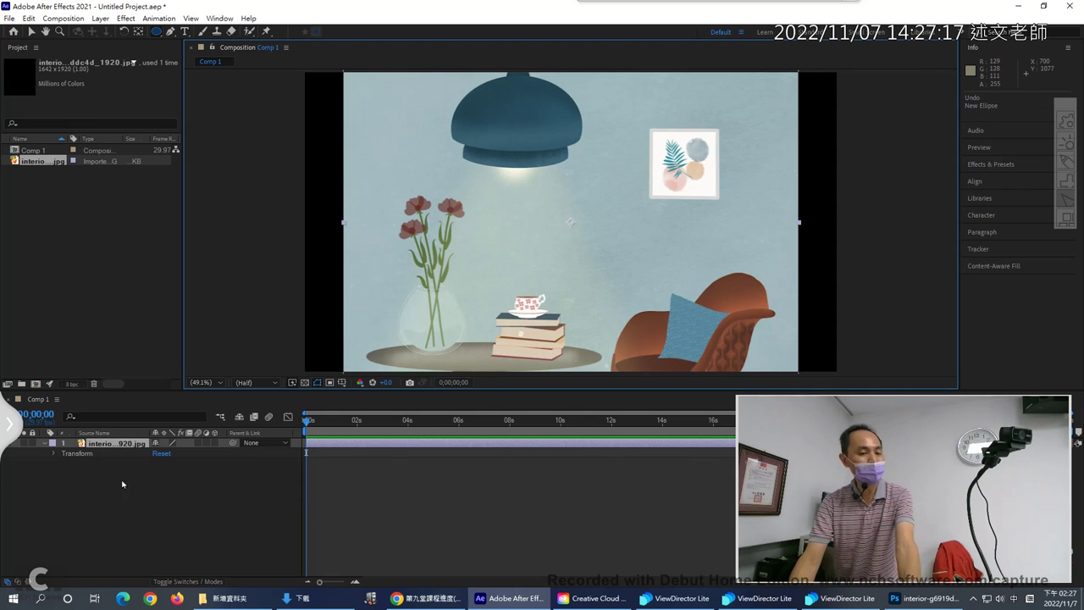
- Deselect the image layer and draw a red-filled ellipse just below the lamp as a new shape layer
left_click(91, 491)
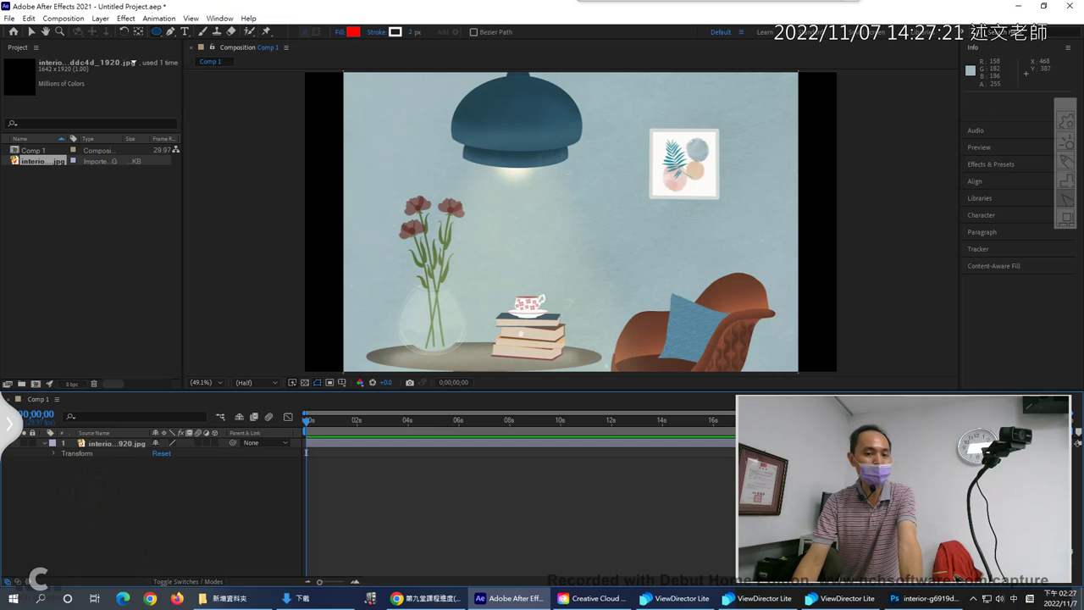
left_click_drag(445, 163, 599, 297)
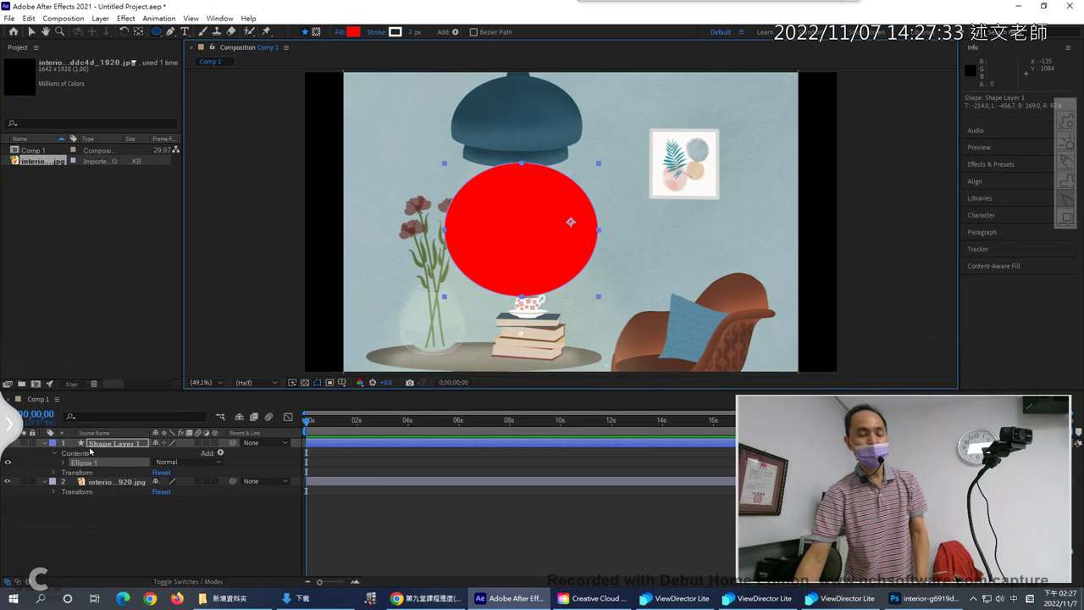
- Switch to the browser slides, mark the no-selection rule with temporary annotations, clear them, and show slide 4 on editing shape layers
key("alt+Tab")
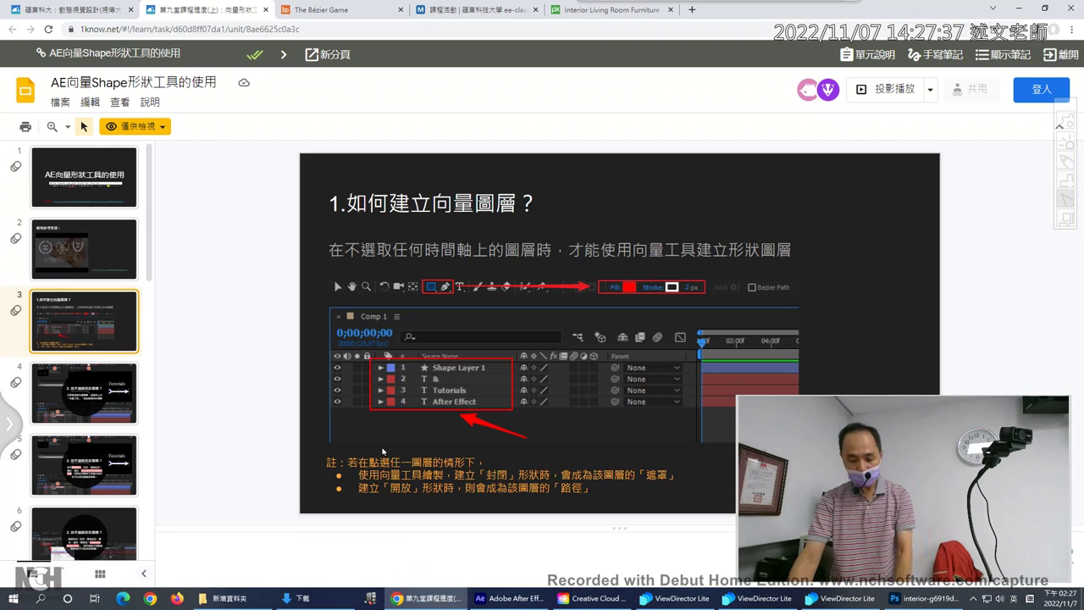
mouse_move(338, 264)
left_mouse_down()
mouse_move(405, 250)
mouse_move(386, 230)
mouse_move(348, 244)
left_mouse_up()
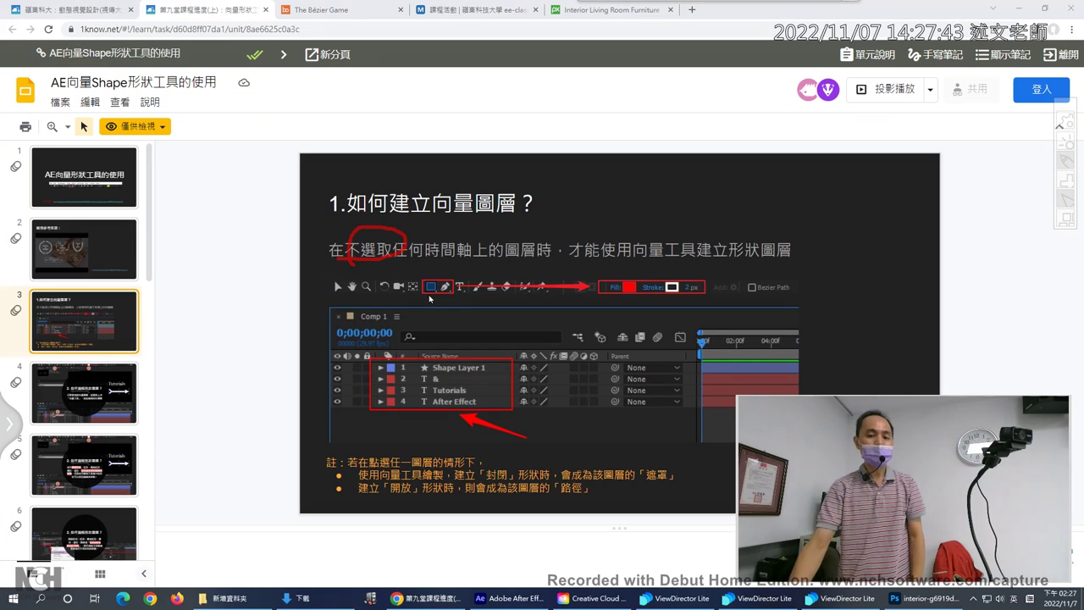
mouse_move(695, 200)
left_mouse_down()
mouse_move(675, 276)
mouse_move(653, 251)
left_mouse_up()
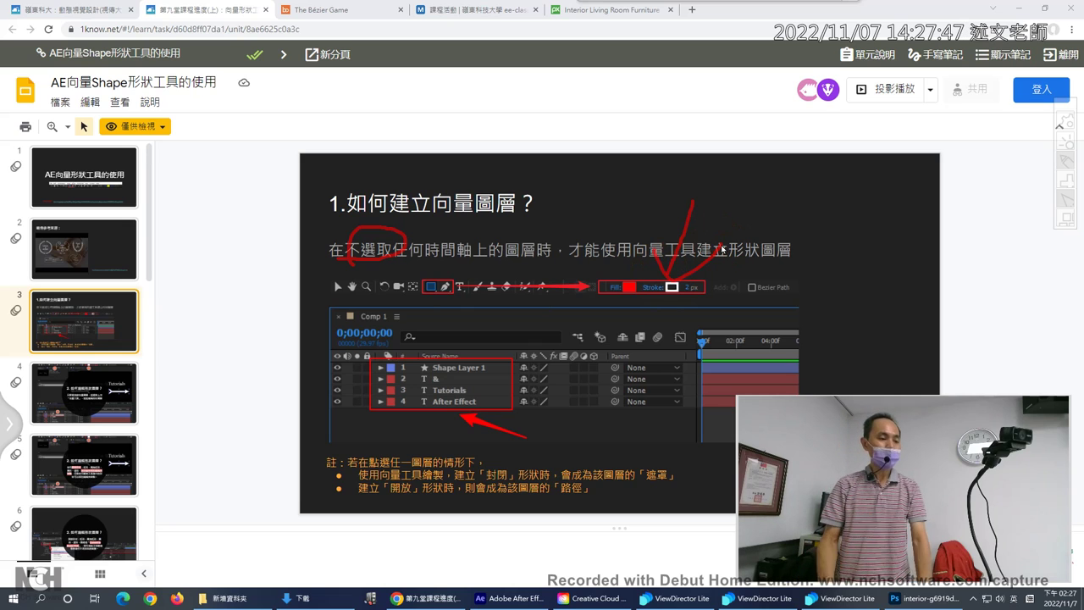
key("Escape")
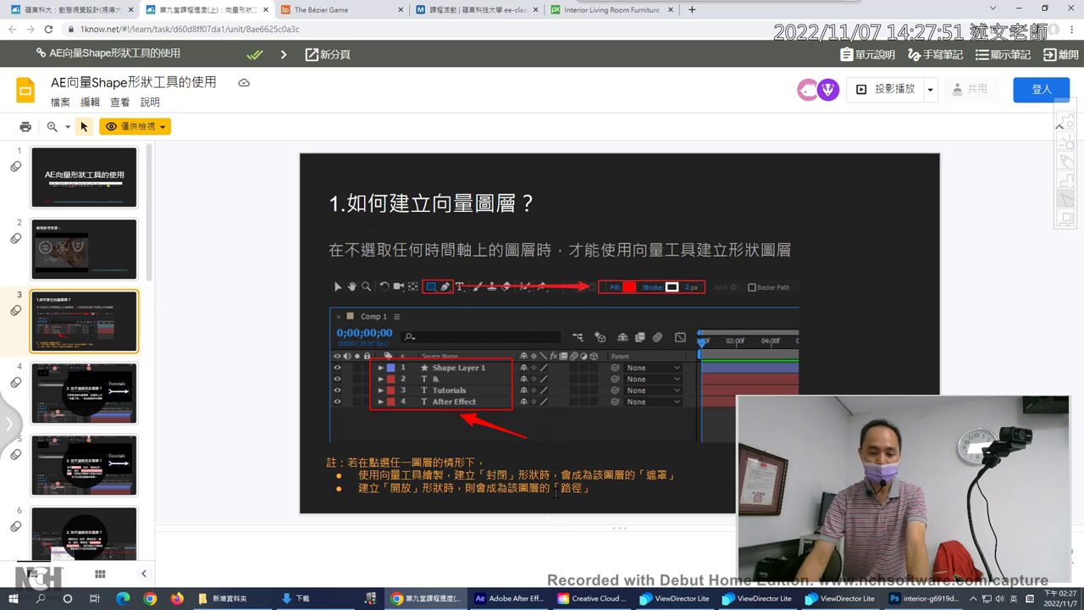
left_click(103, 397)
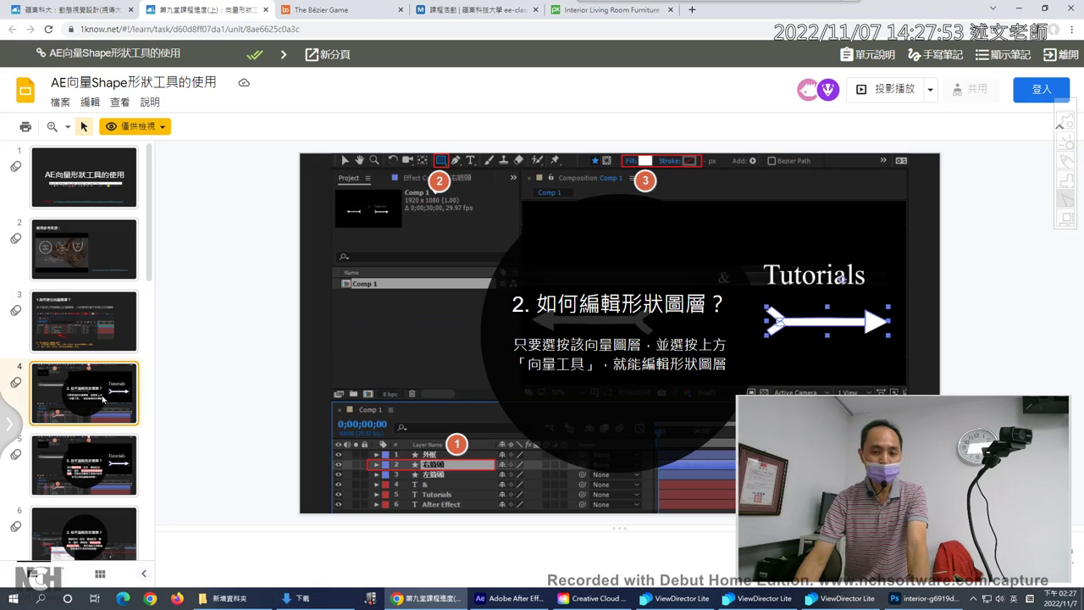
- Switch to After Effects and inspect the ellipse's fill color picker, closing it without changing the color
left_click(511, 598)
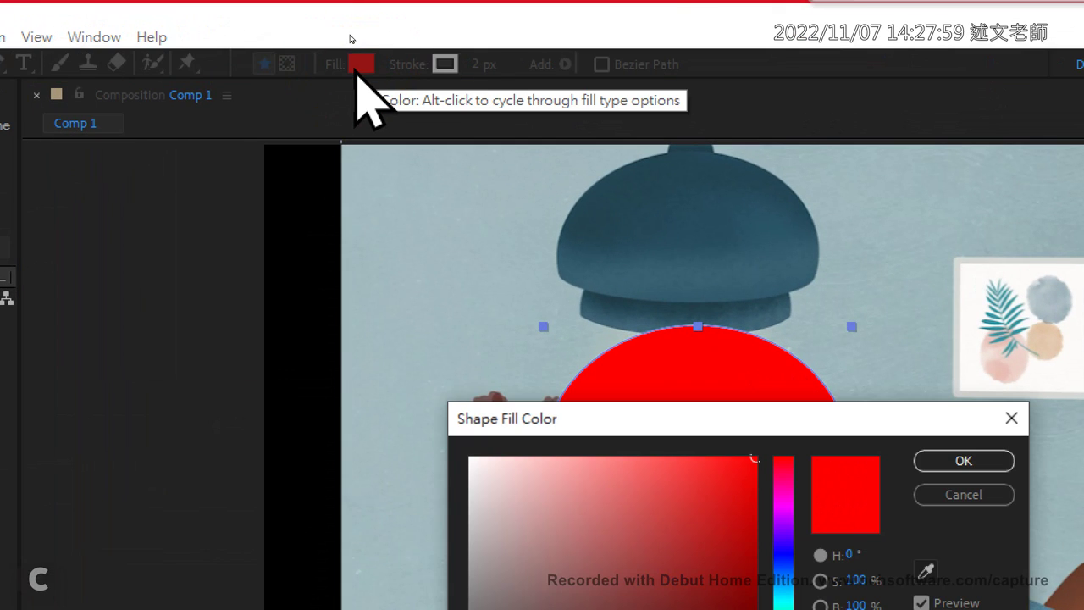
key("Return")
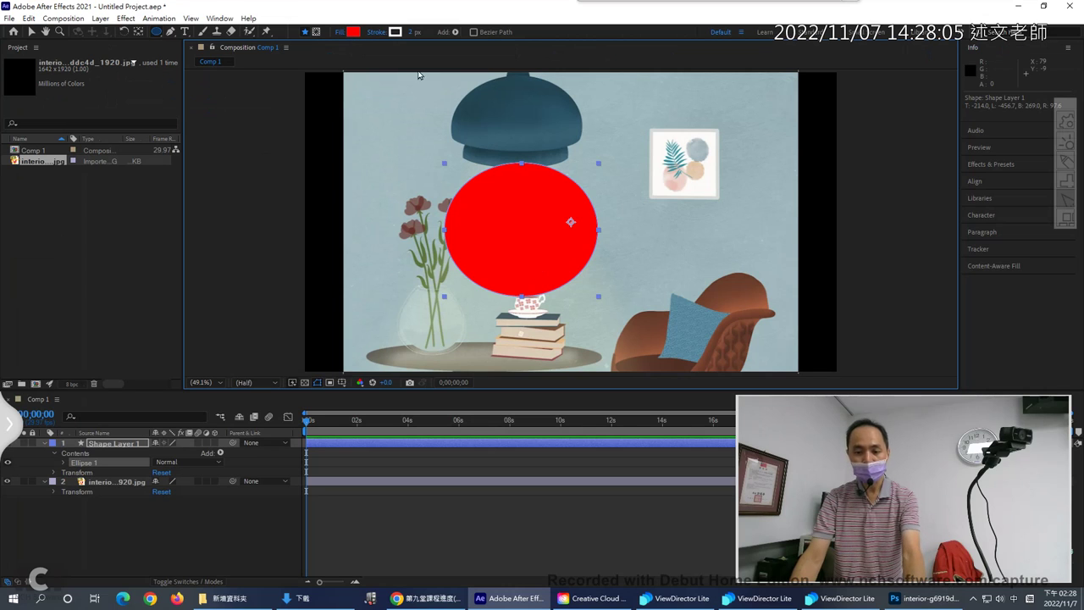
- Switch to Photoshop, open the shape's fill options, and pin a screenshot of them with a red rectangle around the no-color option
left_click(901, 596)
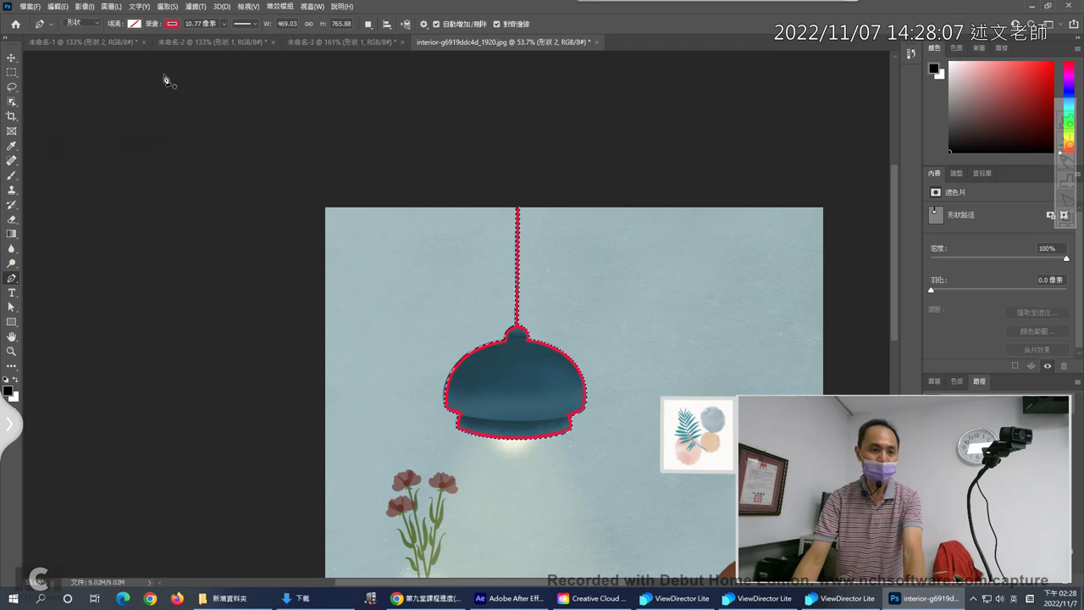
left_click(134, 24)
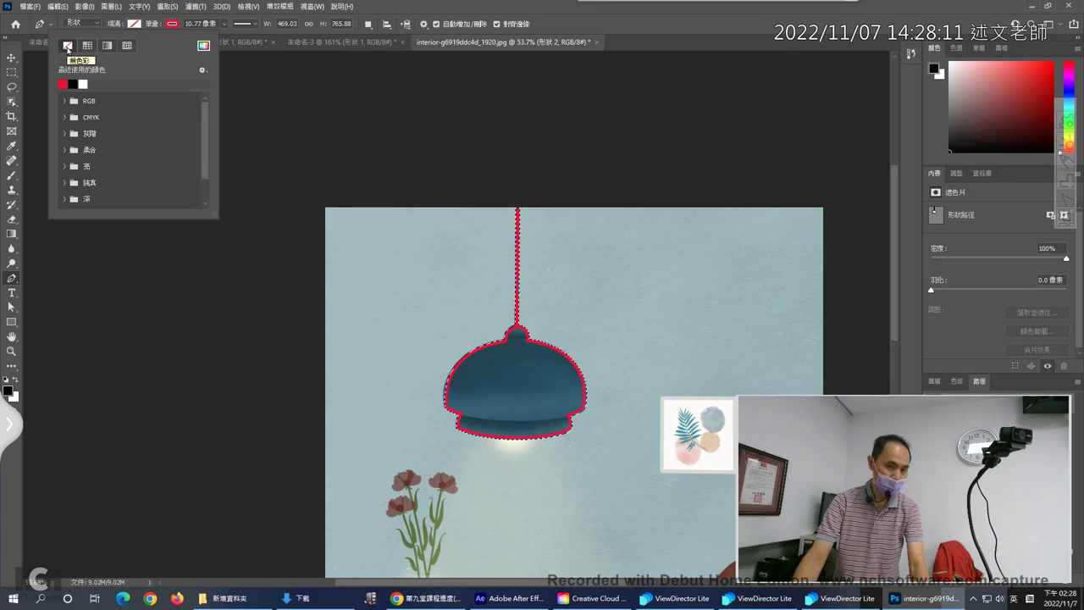
key("F1")
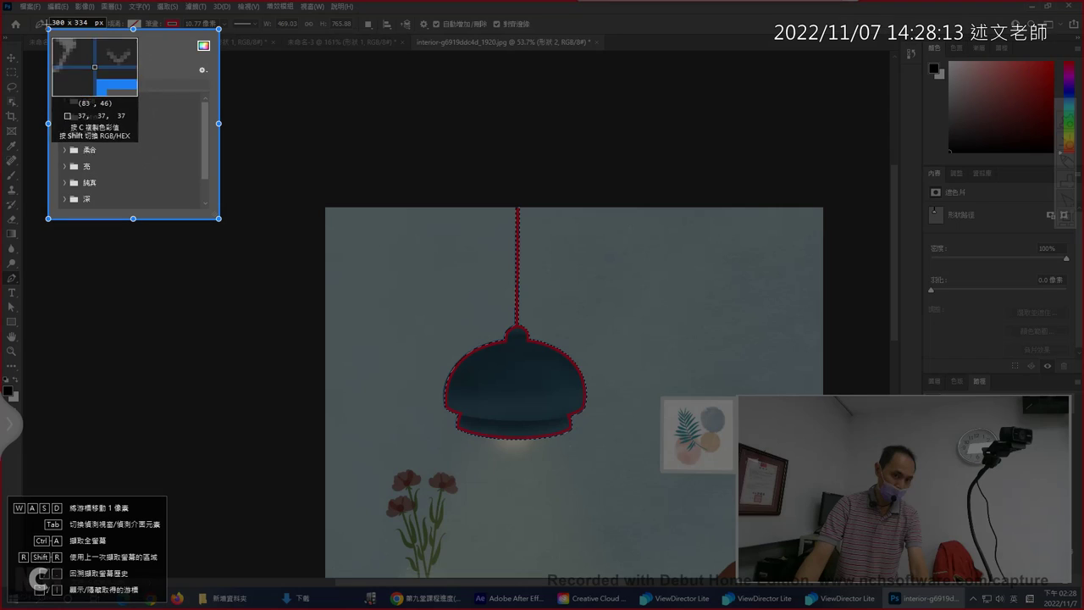
left_click_drag(43, 10, 291, 231)
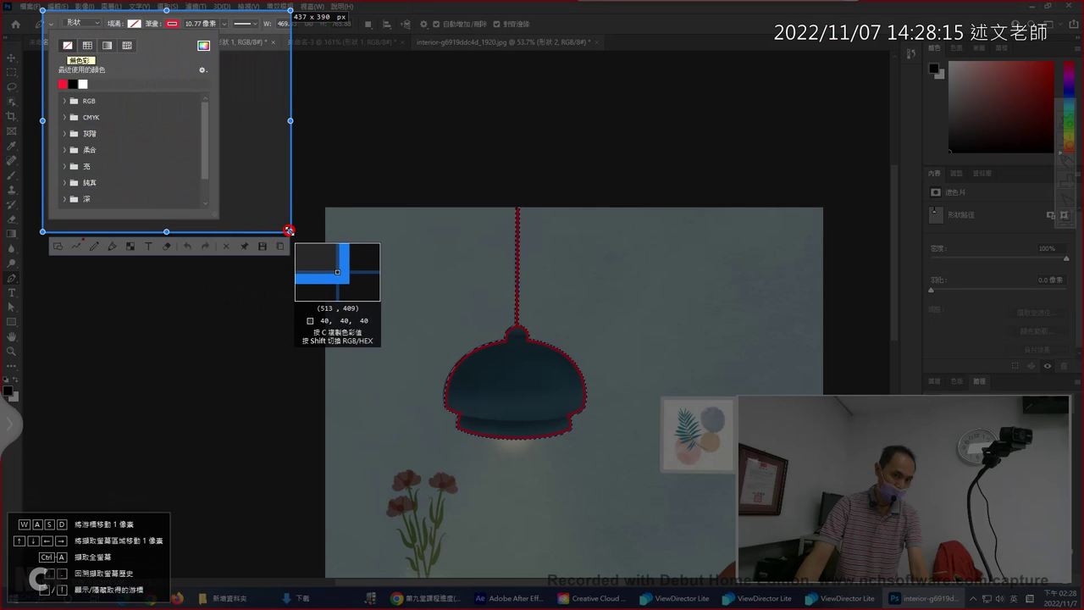
left_click(62, 247)
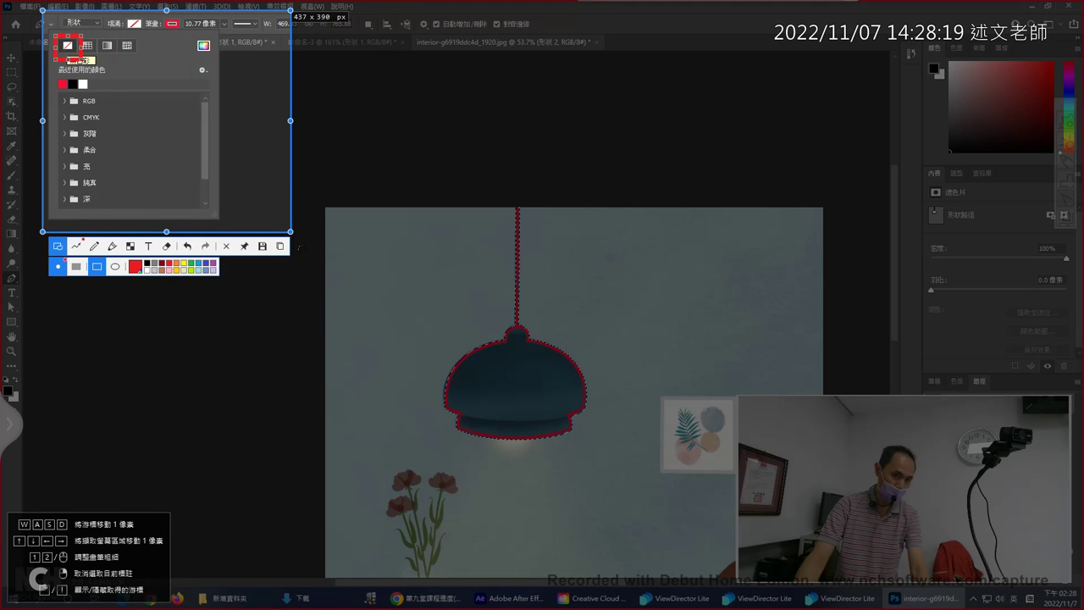
left_click(244, 246)
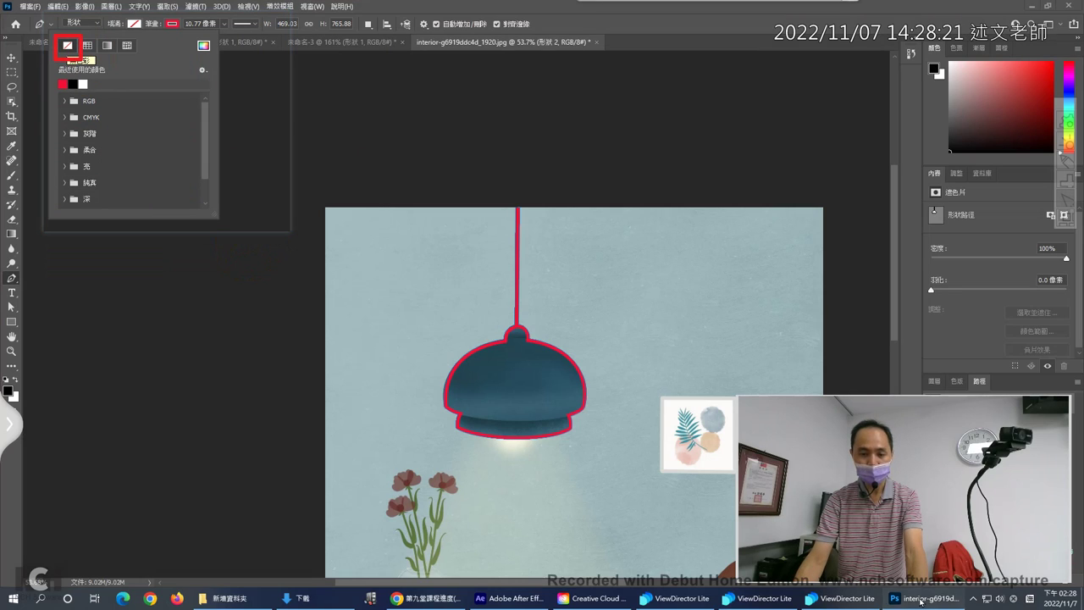
key("ctrl+Return")
- Switch to After Effects and compare its fill and stroke color pickers with the pinned Photoshop fill options, cancelling both pickers
left_click(523, 597)
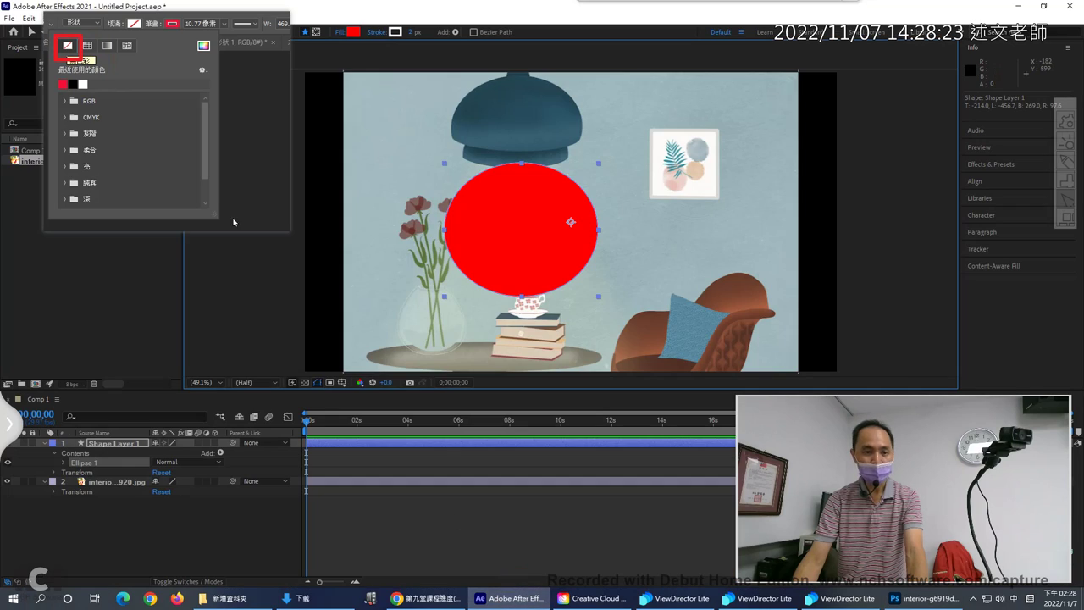
left_click_drag(179, 157, 784, 205)
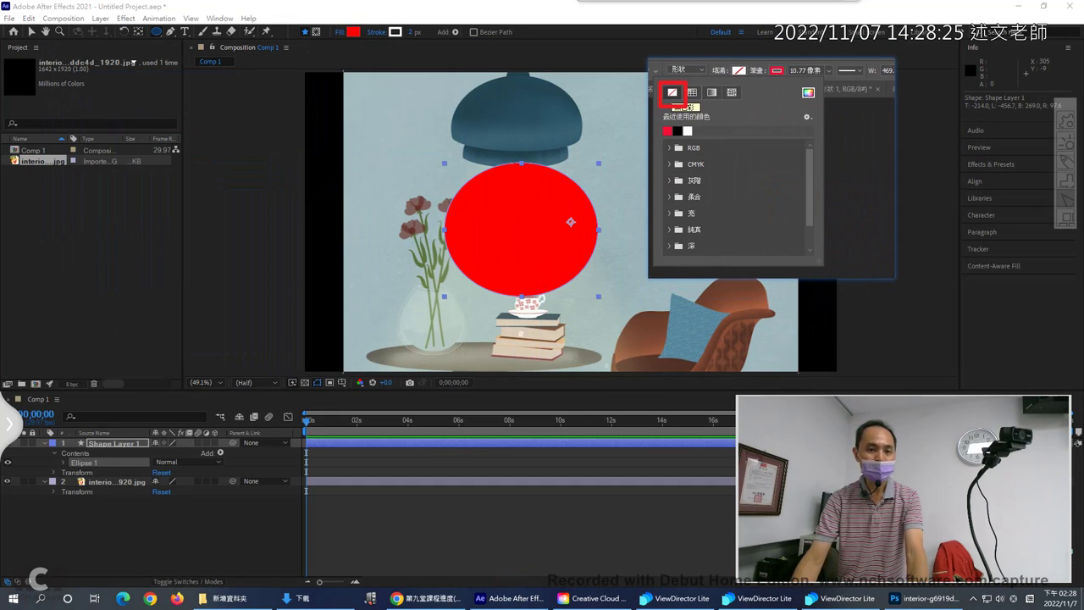
left_click(353, 32)
left_click_drag(756, 158, 681, 298)
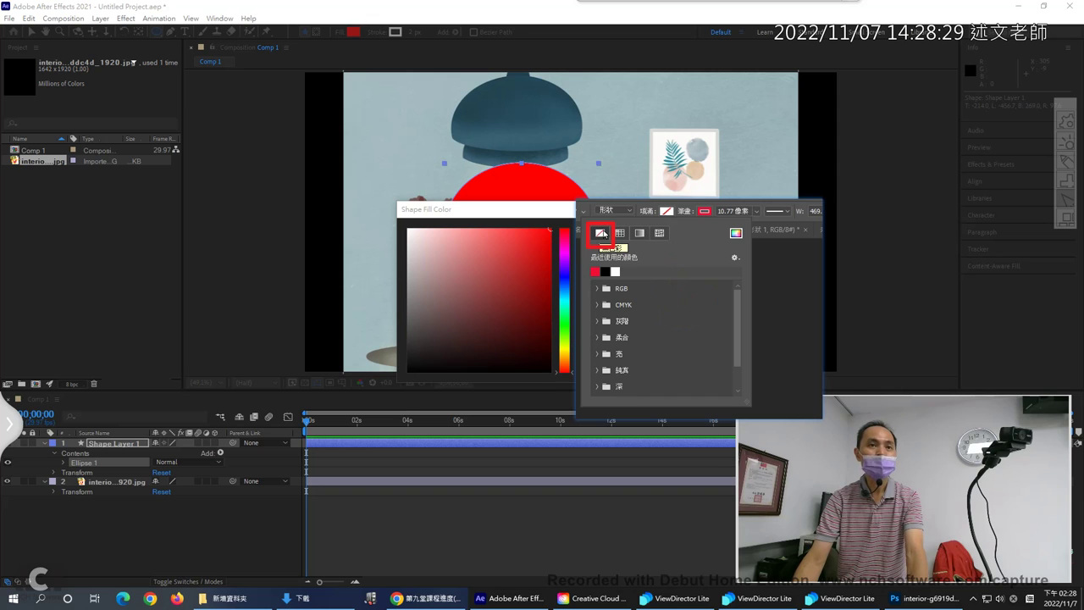
left_click_drag(604, 233, 712, 204)
left_click_drag(636, 212, 529, 114)
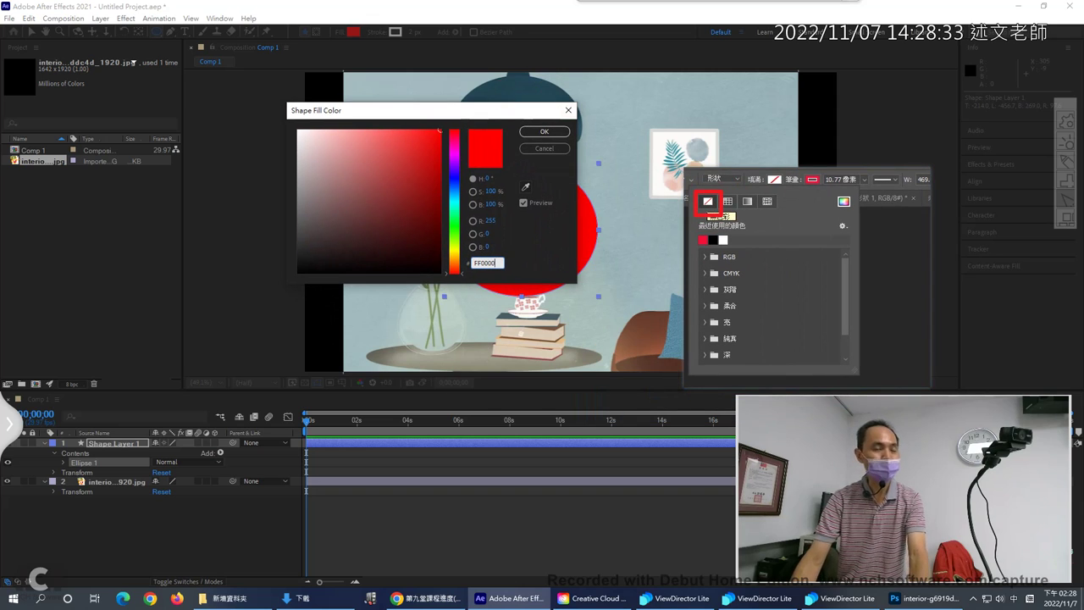
left_click(544, 148)
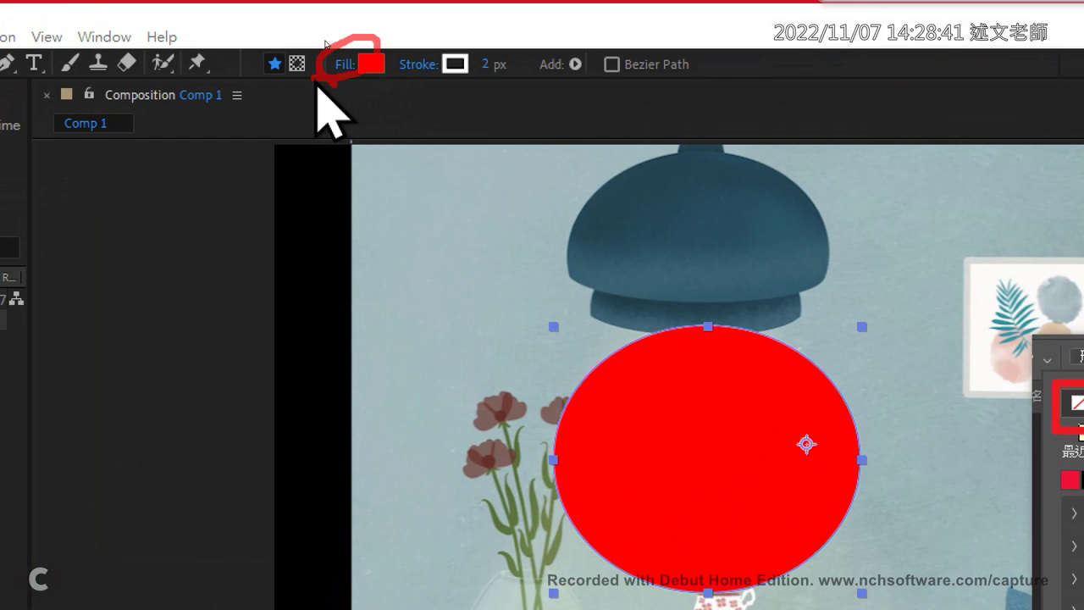
left_click(453, 66)
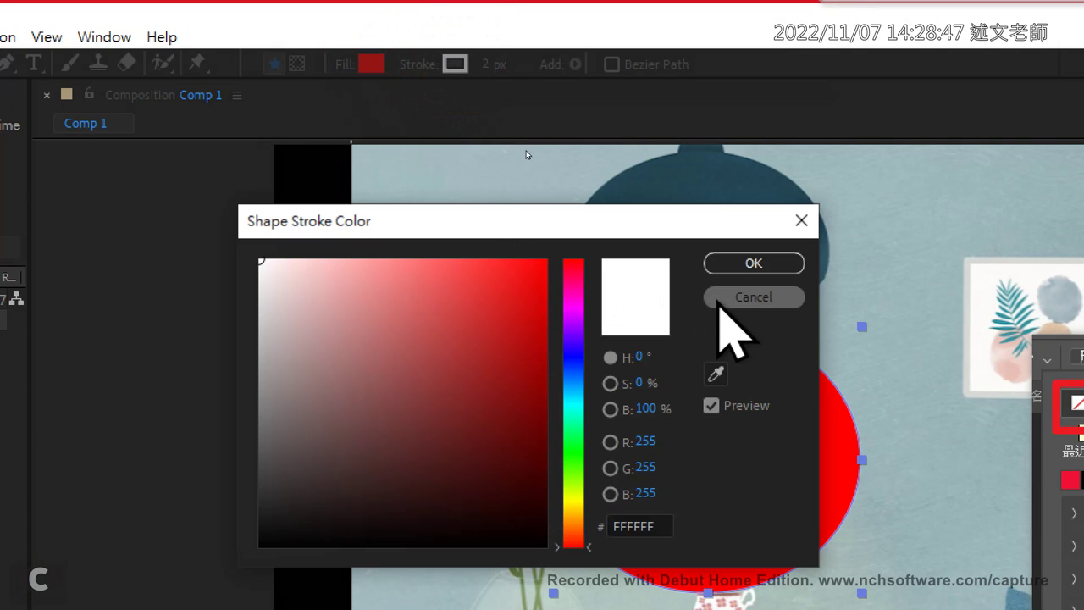
left_click(719, 298)
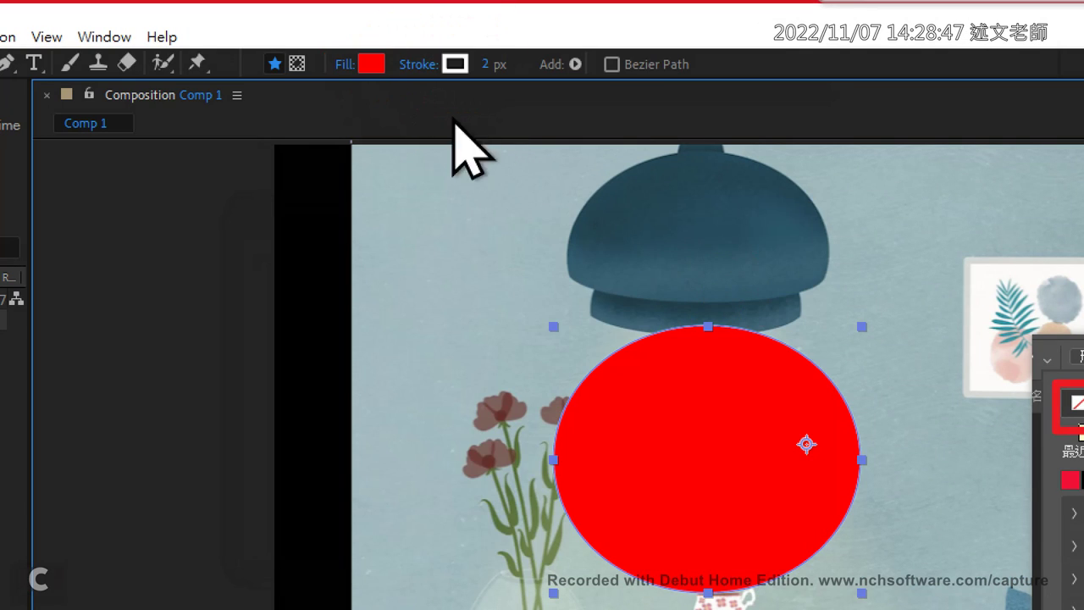
- Set the ellipse's fill type to None in Fill Options
left_click(344, 74)
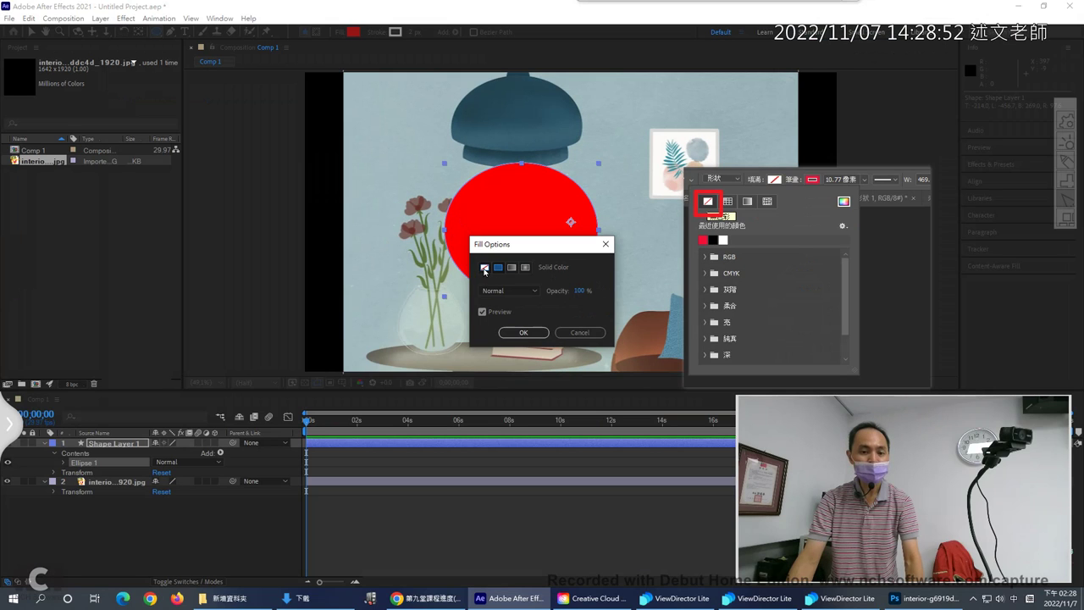
left_click(485, 267)
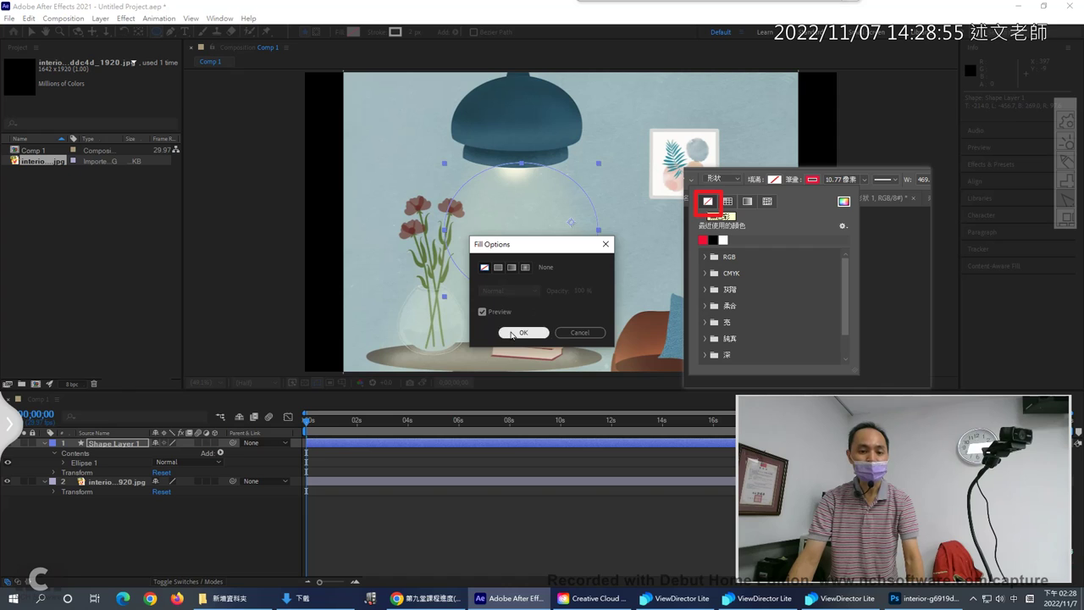
left_click(523, 331)
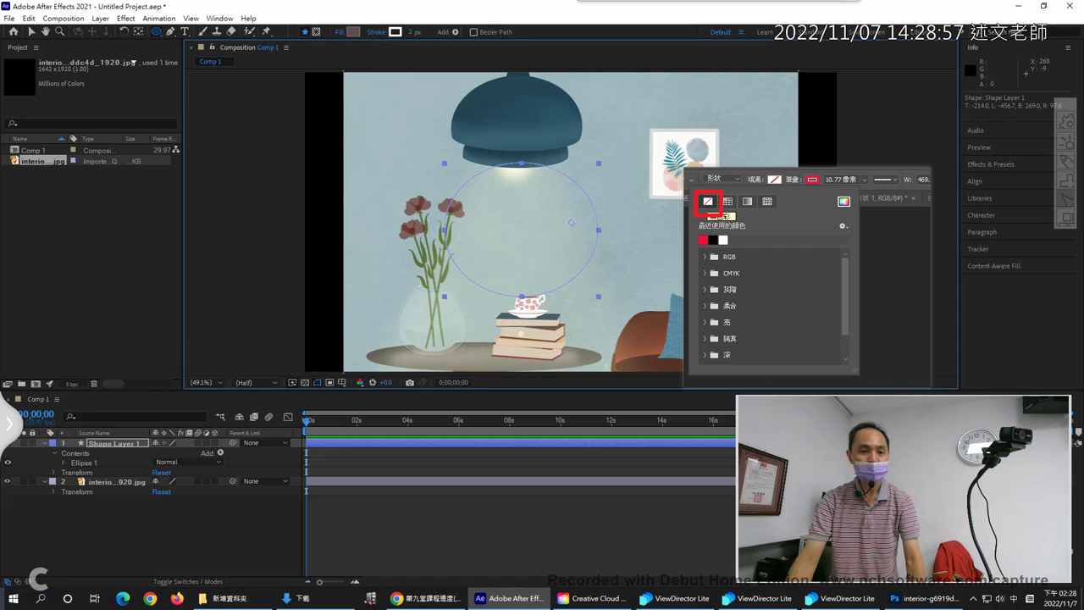
- Give the ellipse a red stroke with a width of 53 px
left_click(394, 32)
left_click(439, 133)
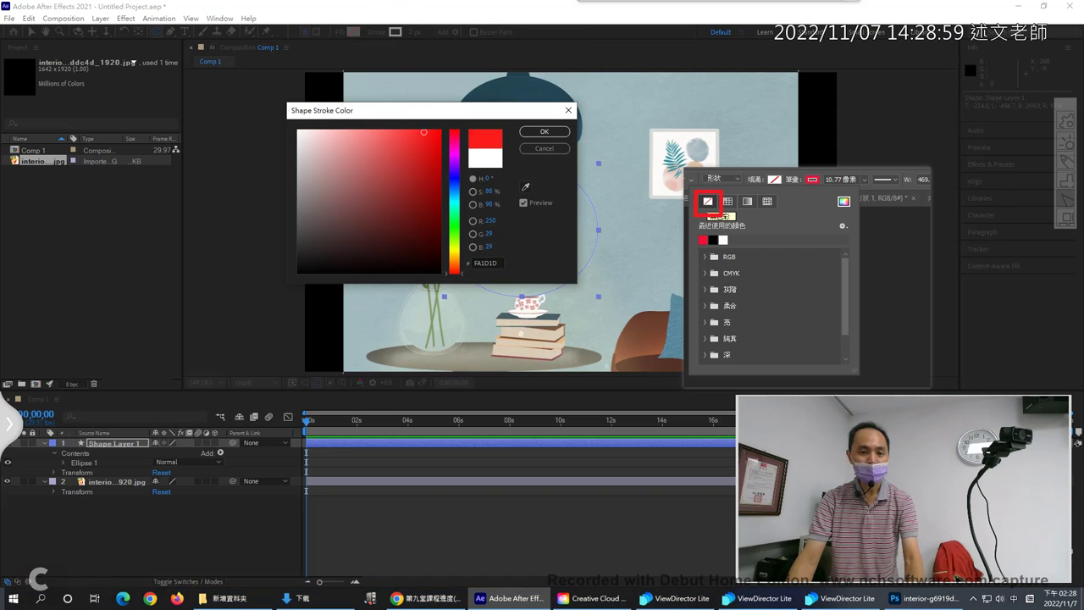
left_click(545, 131)
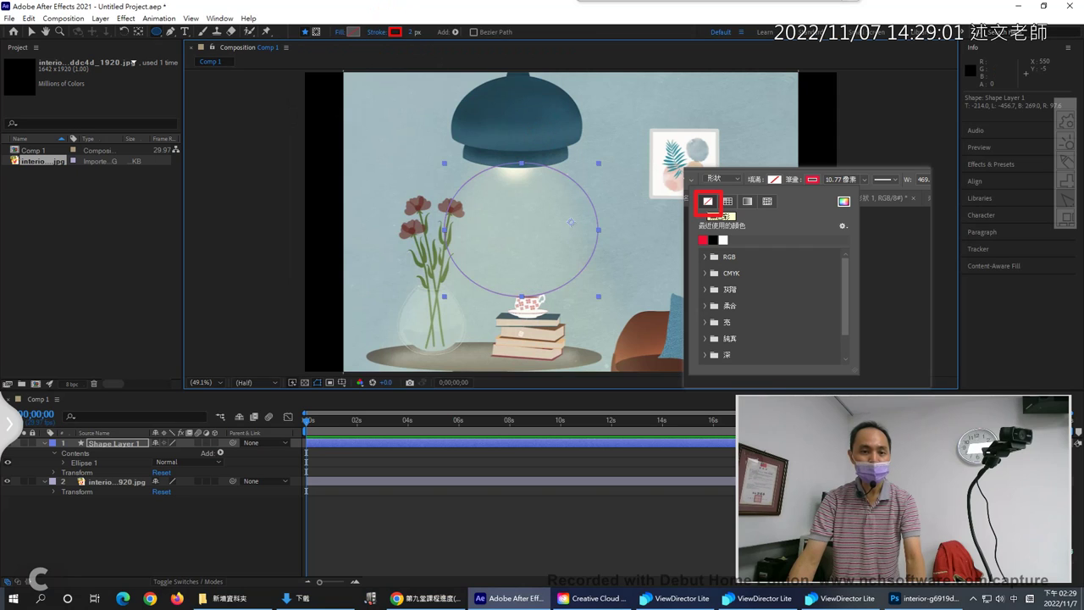
left_click_drag(415, 32, 441, 34)
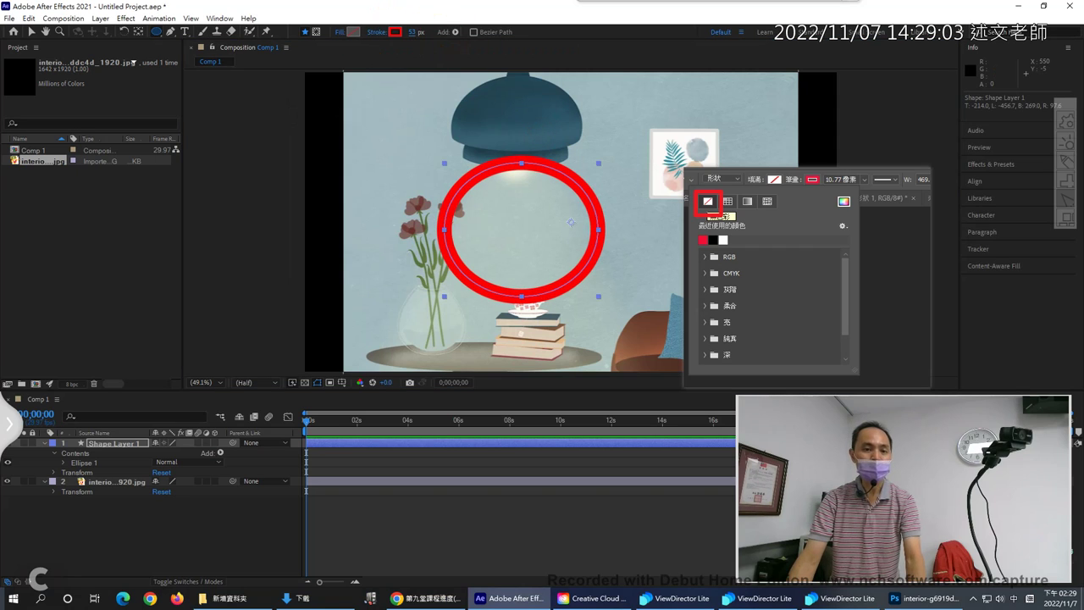
- Try the None stroke type on the ellipse in Stroke Options and restore Solid Color
left_click(375, 33)
left_click(483, 267)
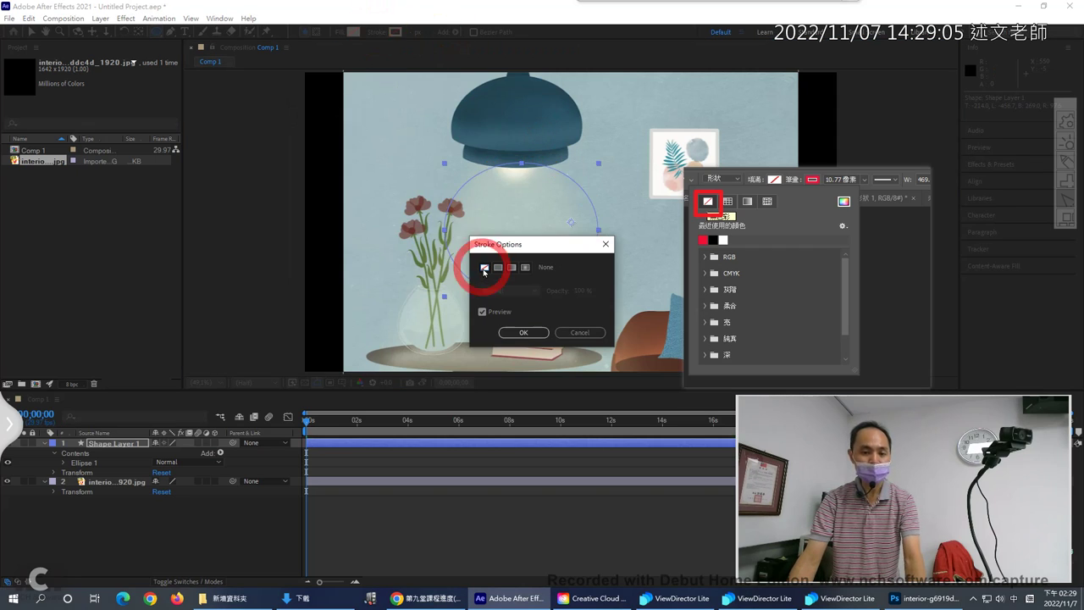
left_click(497, 267)
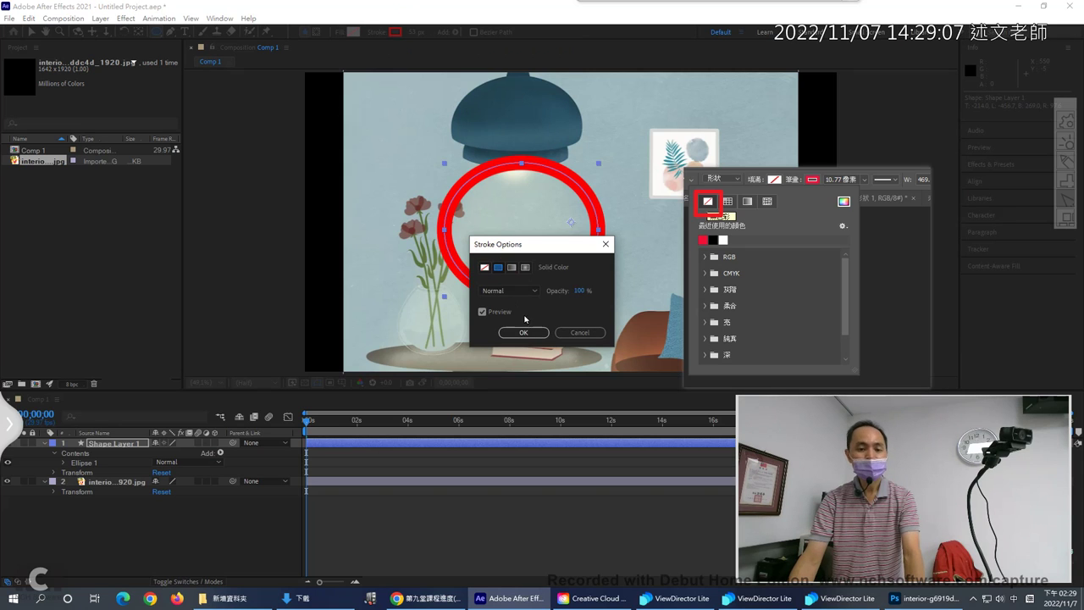
left_click(527, 333)
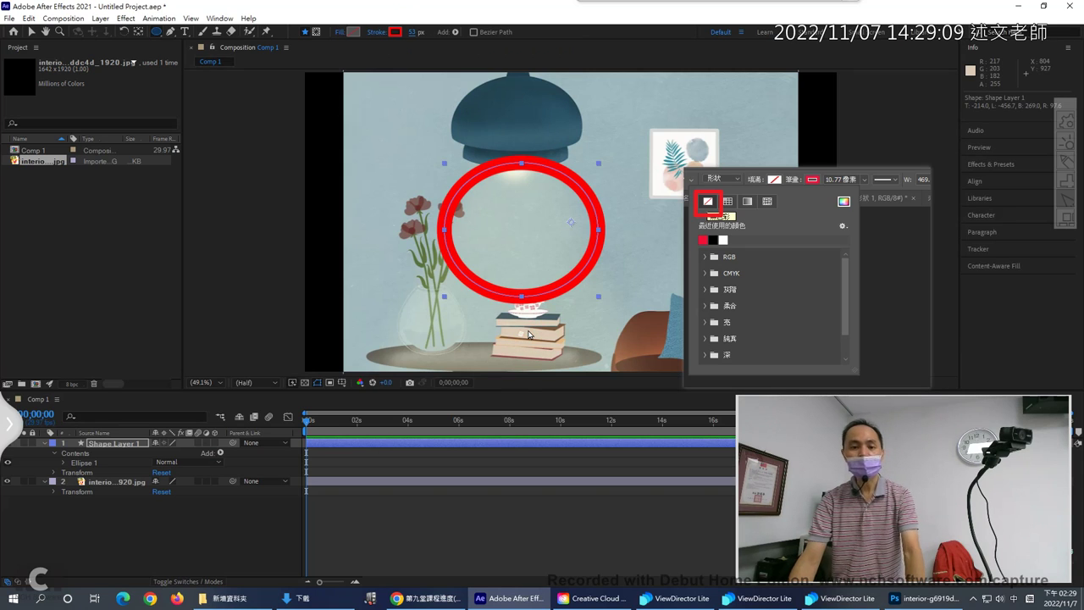
- Close the pinned screenshot of the Photoshop fill options
right_click(872, 230)
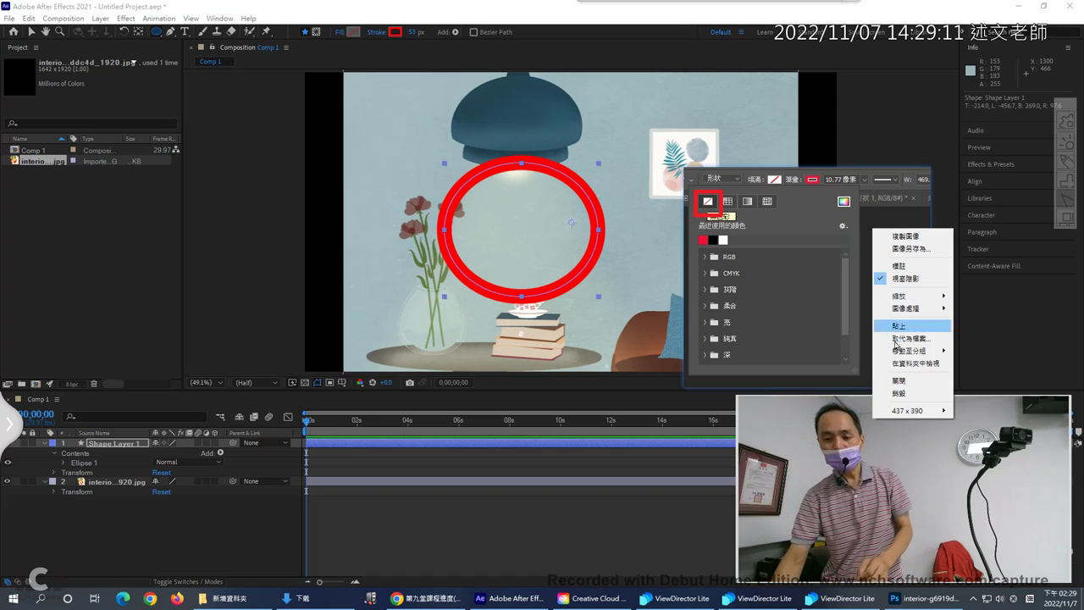
left_click(902, 381)
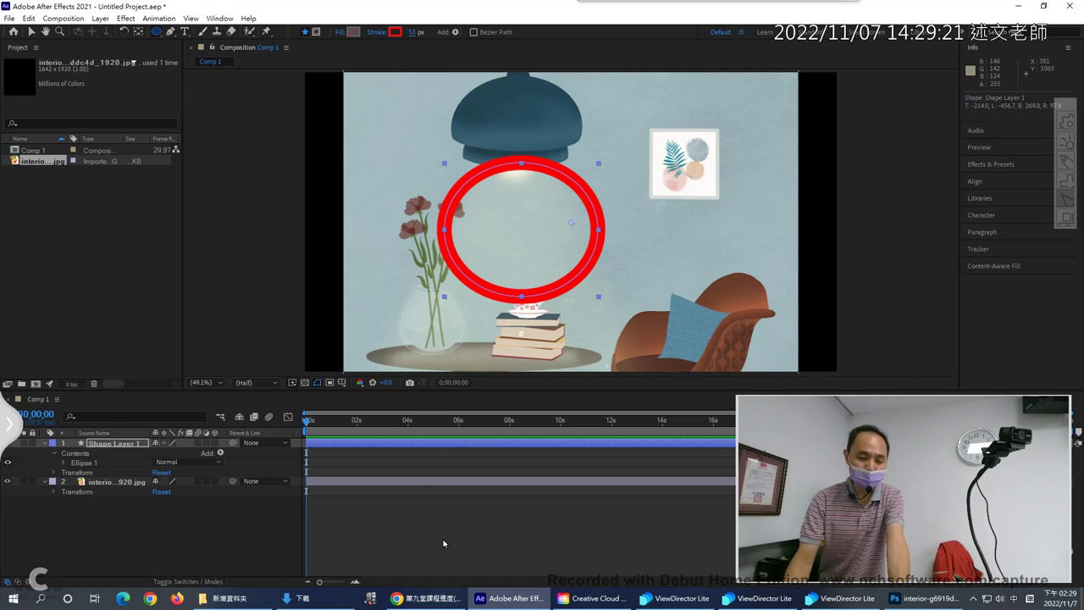
- Switch to the course slides in Chrome and review the slides on creating and editing shape layers
left_click(426, 598)
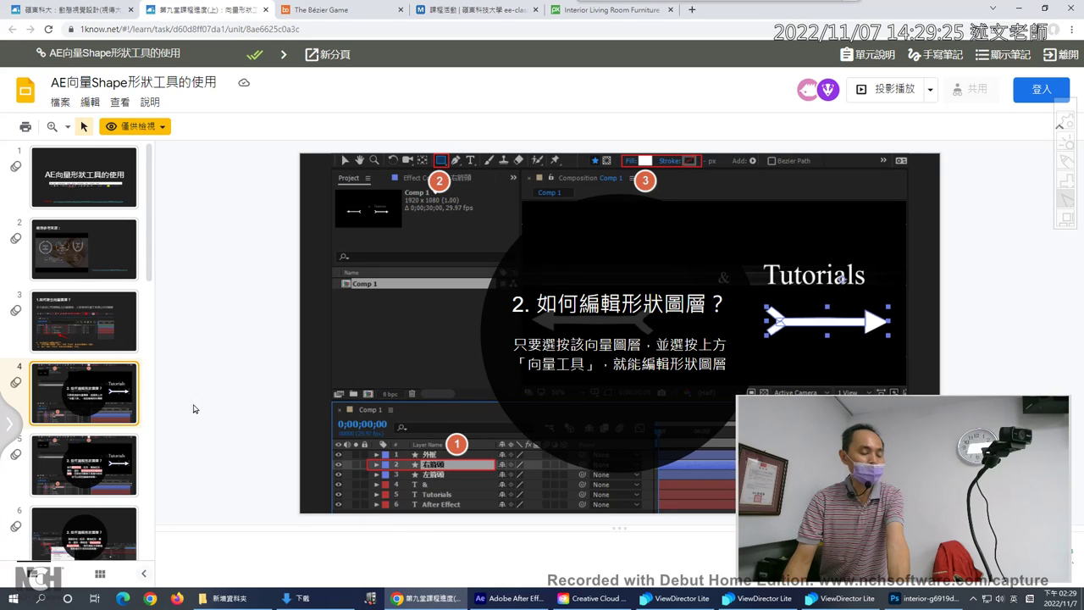
left_click(94, 318)
left_click(85, 395)
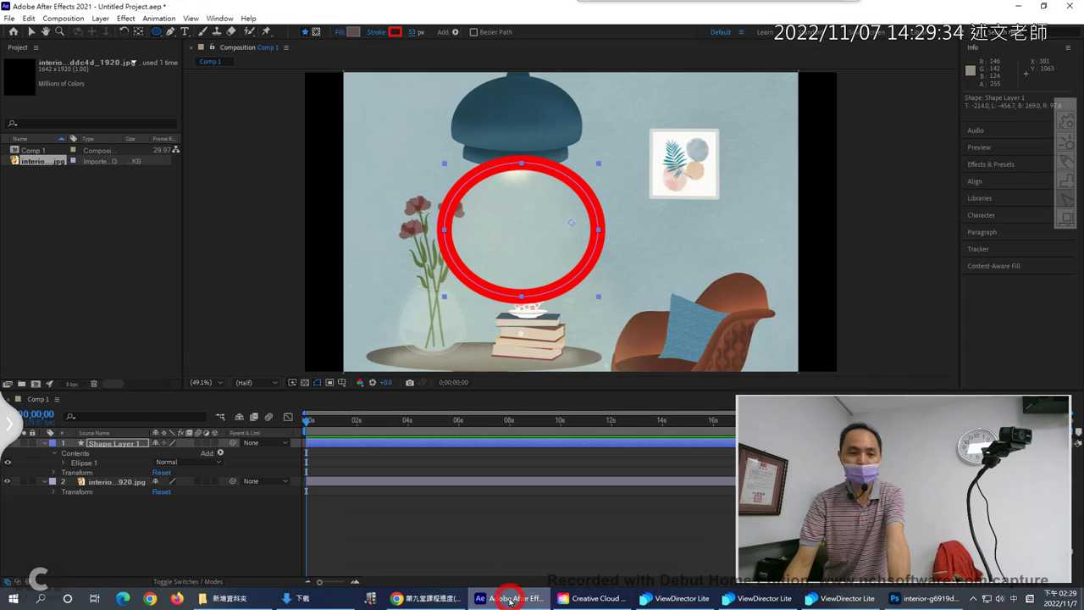
- Return to After Effects and set the stroke width of Shape Layer 1 to 28 px with the Pen tool active
left_click(511, 599)
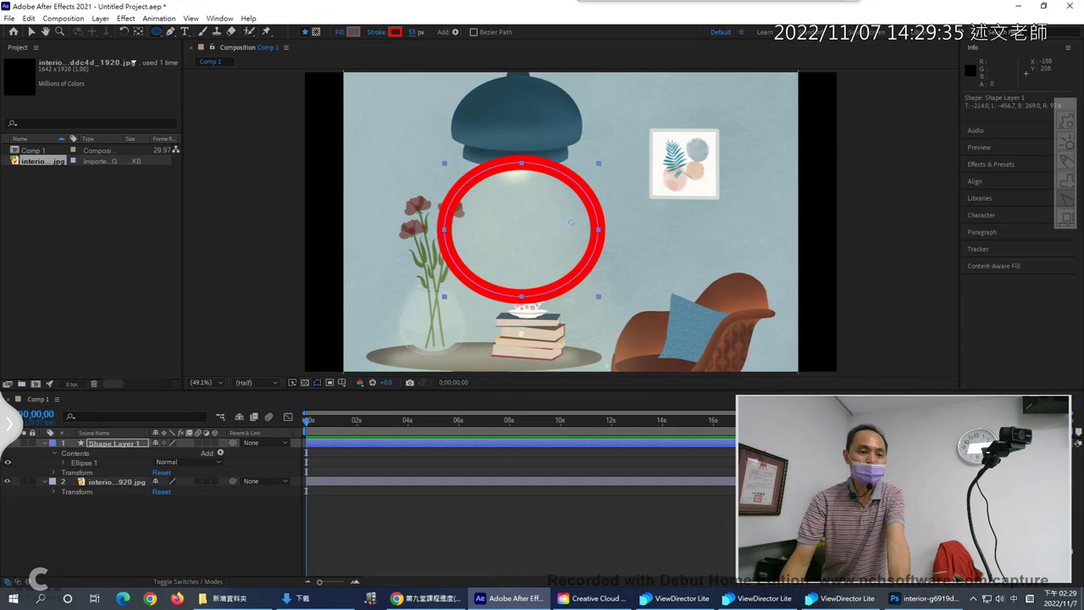
left_click(125, 502)
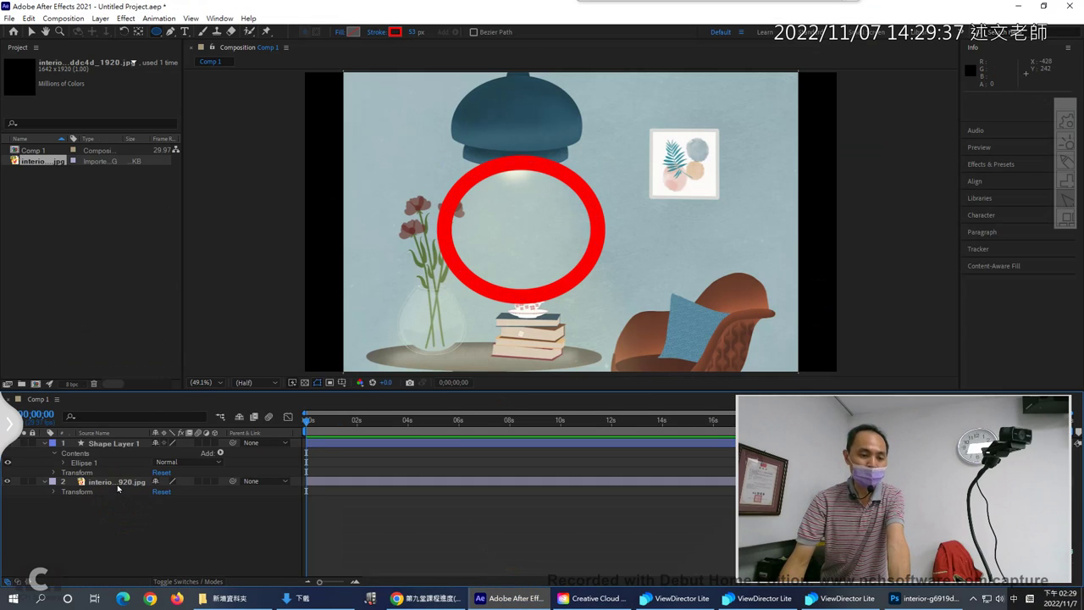
left_click(118, 482)
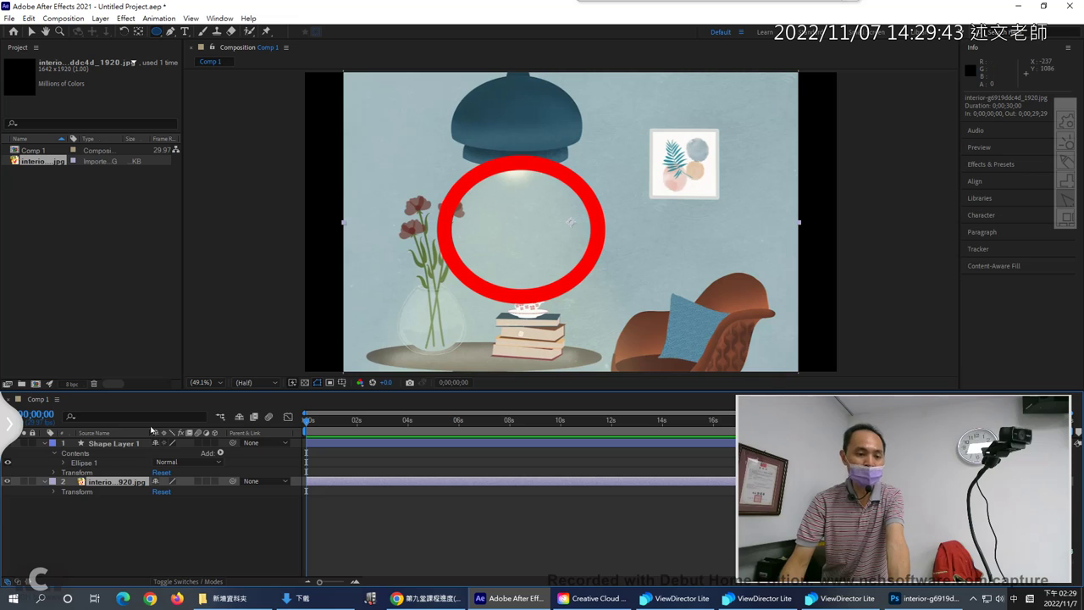
left_click(110, 443)
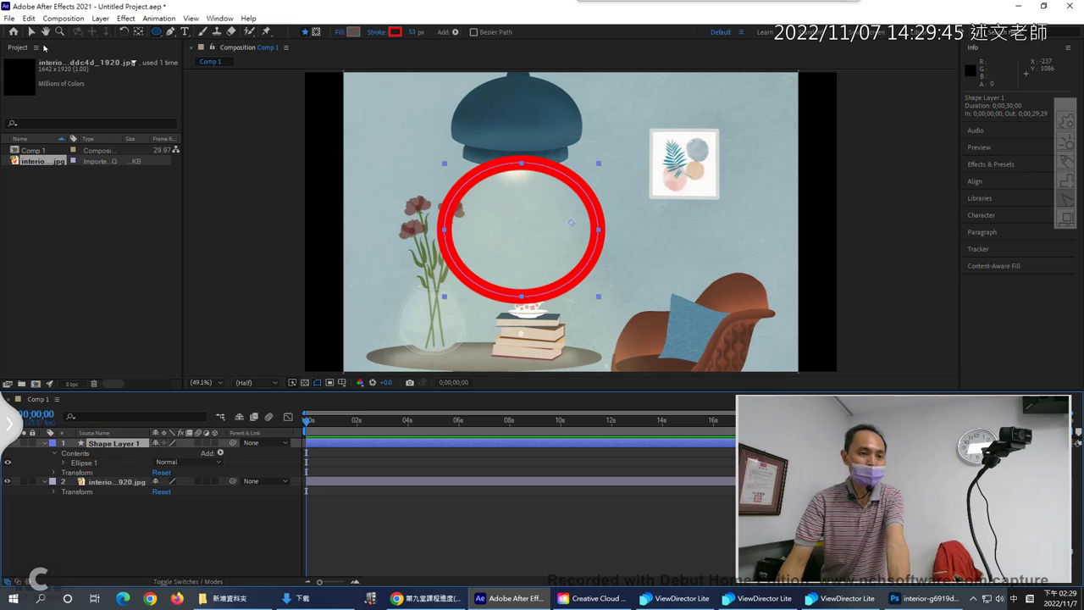
left_click(32, 32)
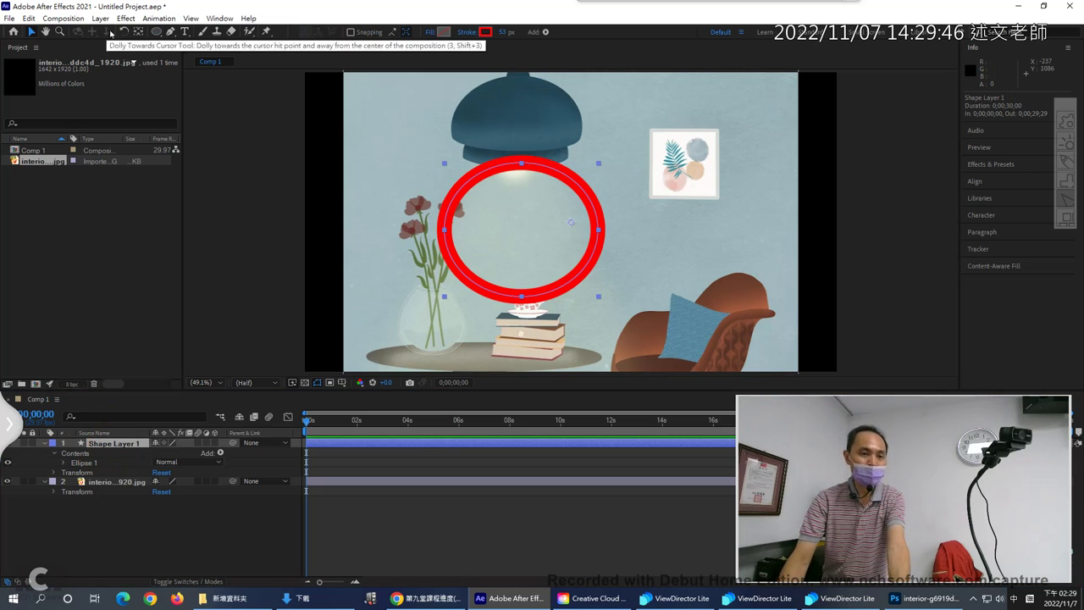
left_click(170, 32)
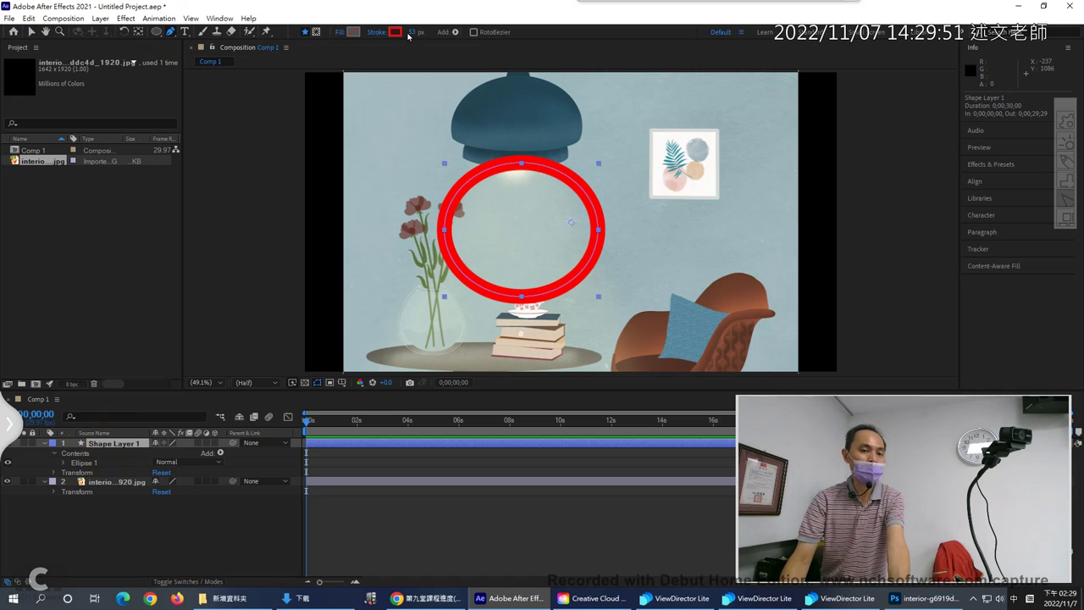
left_click_drag(412, 32, 391, 32)
- Set the ellipse's fill color to light pink, EBD4D4
left_click(353, 32)
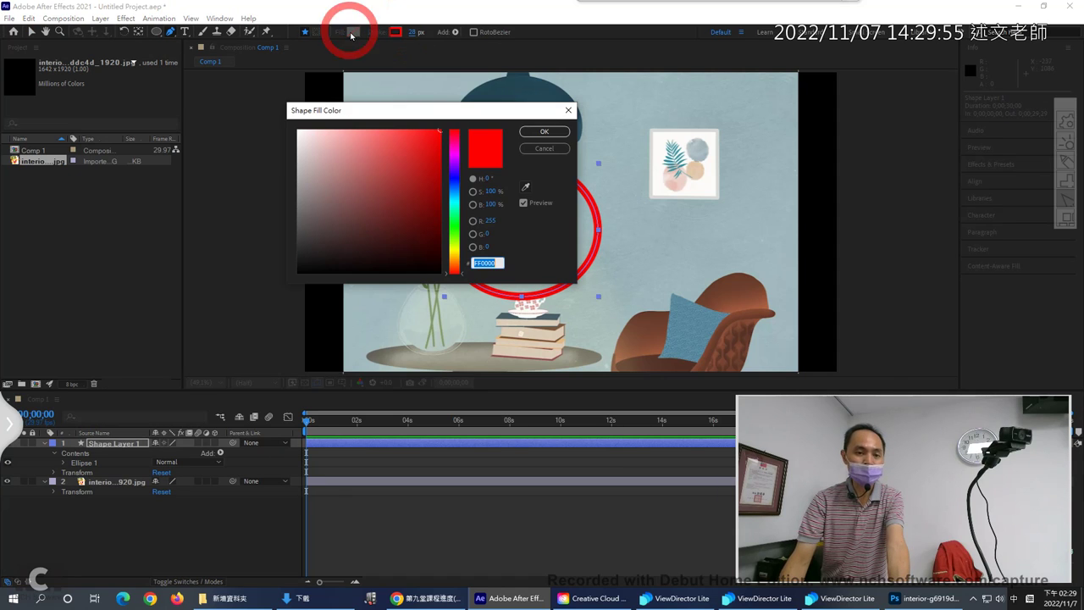
left_click(311, 134)
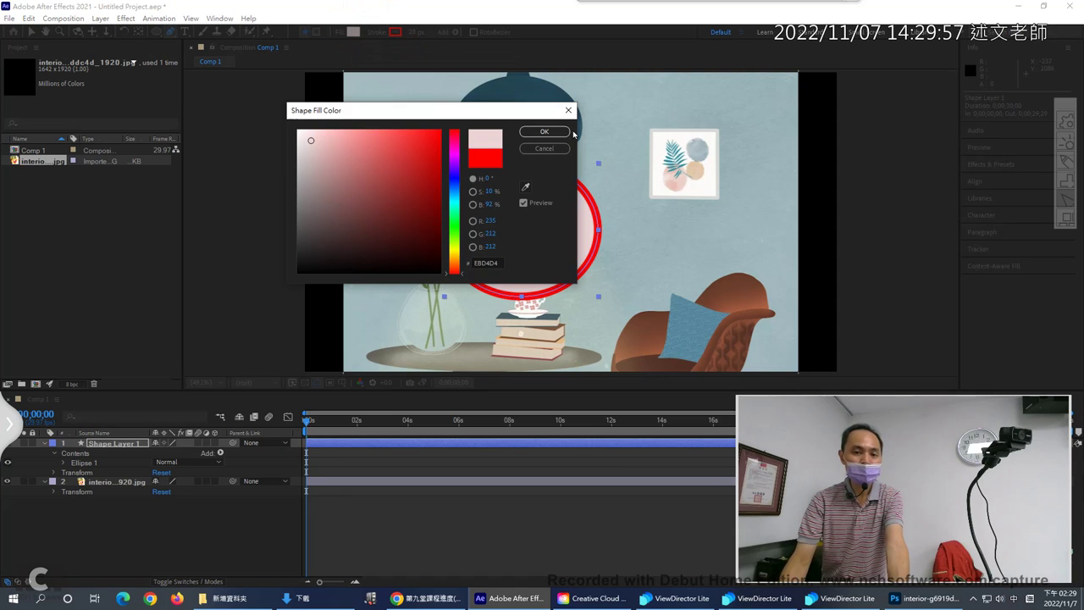
left_click(545, 131)
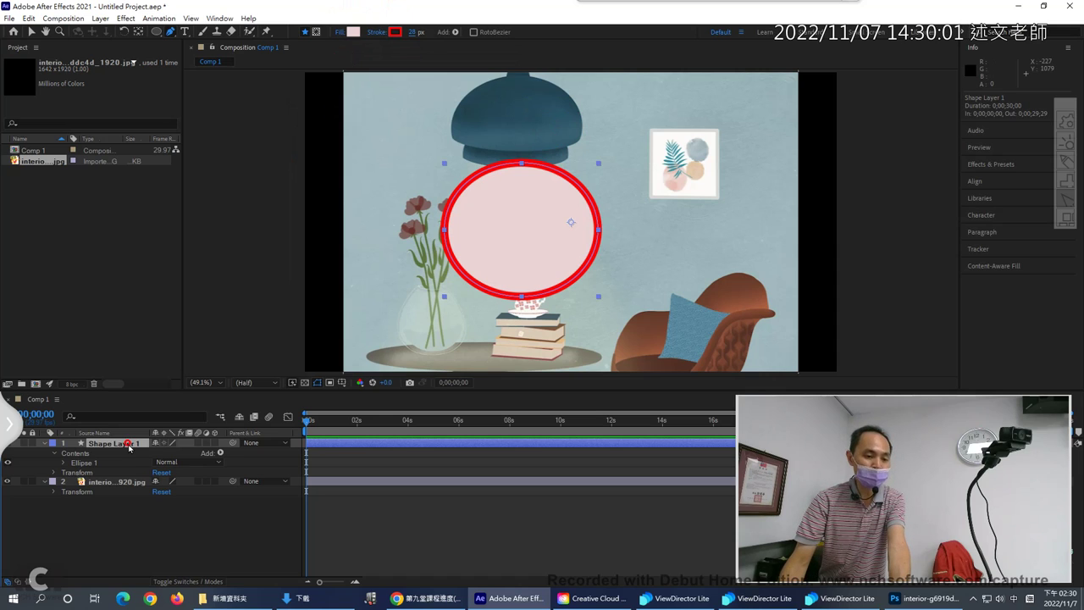
- Examine the Stroke 1 and Fill 1 properties of Ellipse 1 in the contents of Shape Layer 1
left_click(129, 446)
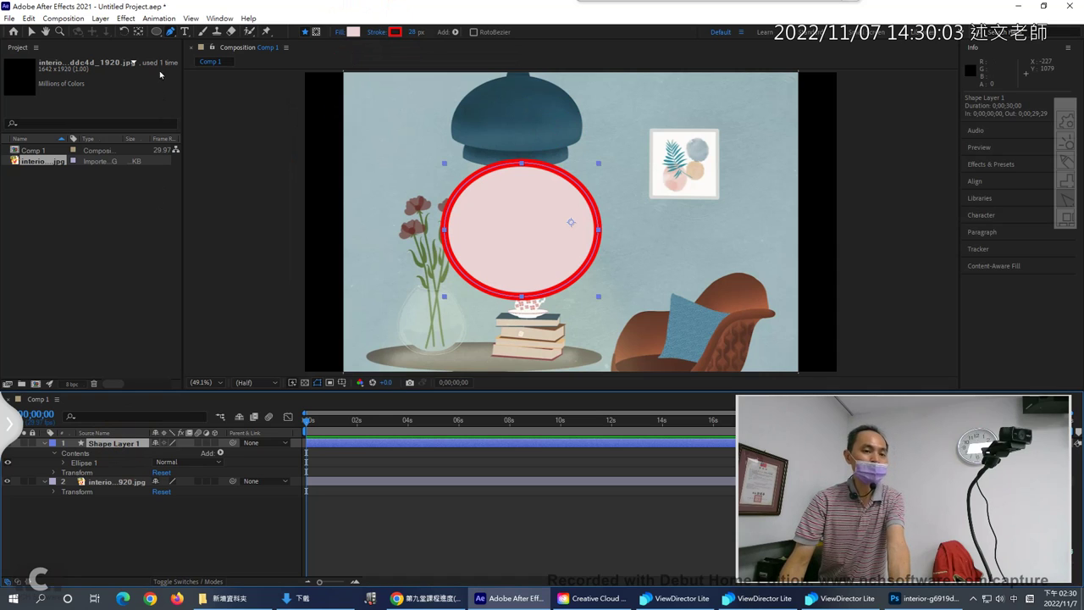
left_click(157, 33)
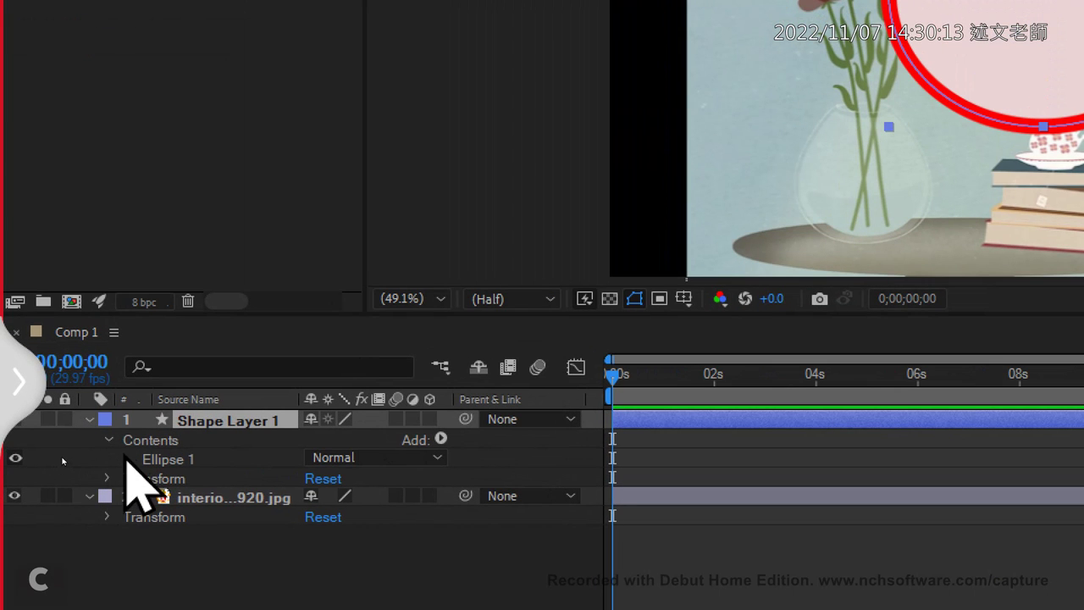
left_click(129, 442)
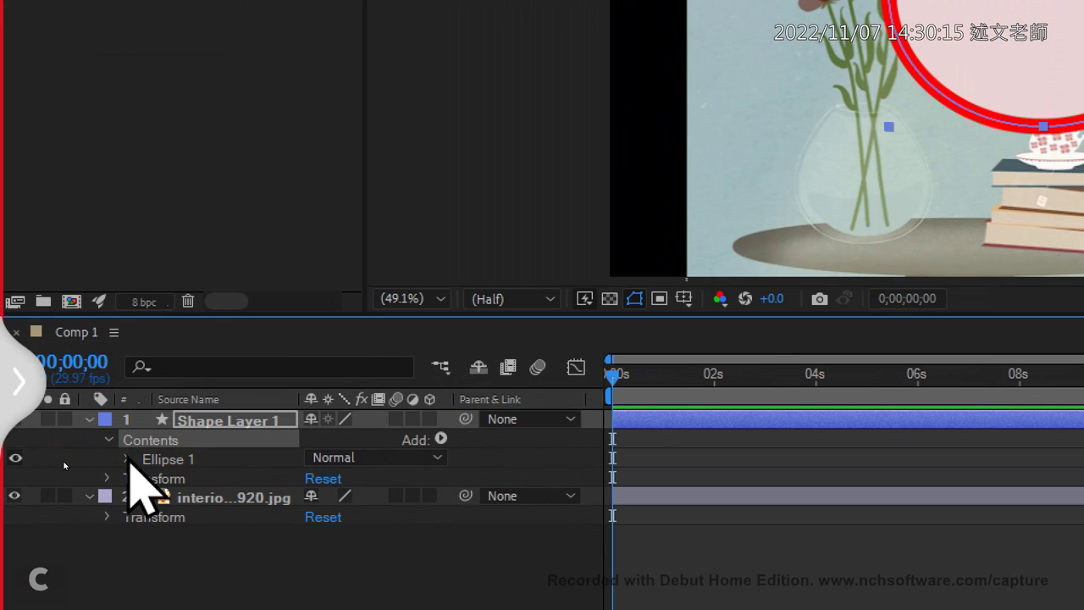
left_click(127, 460)
left_click(193, 461)
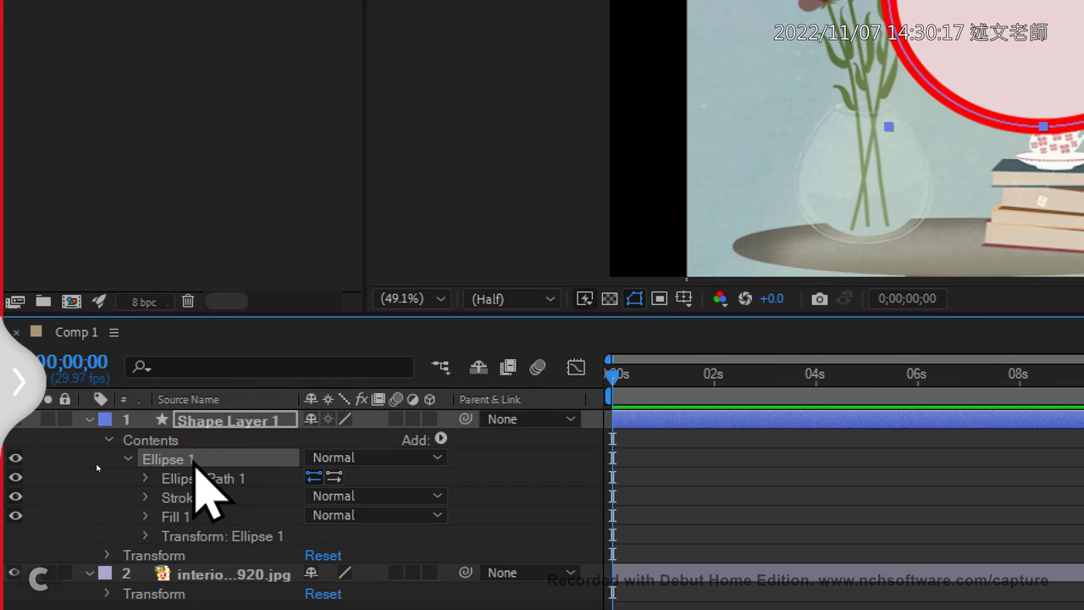
left_click(144, 498)
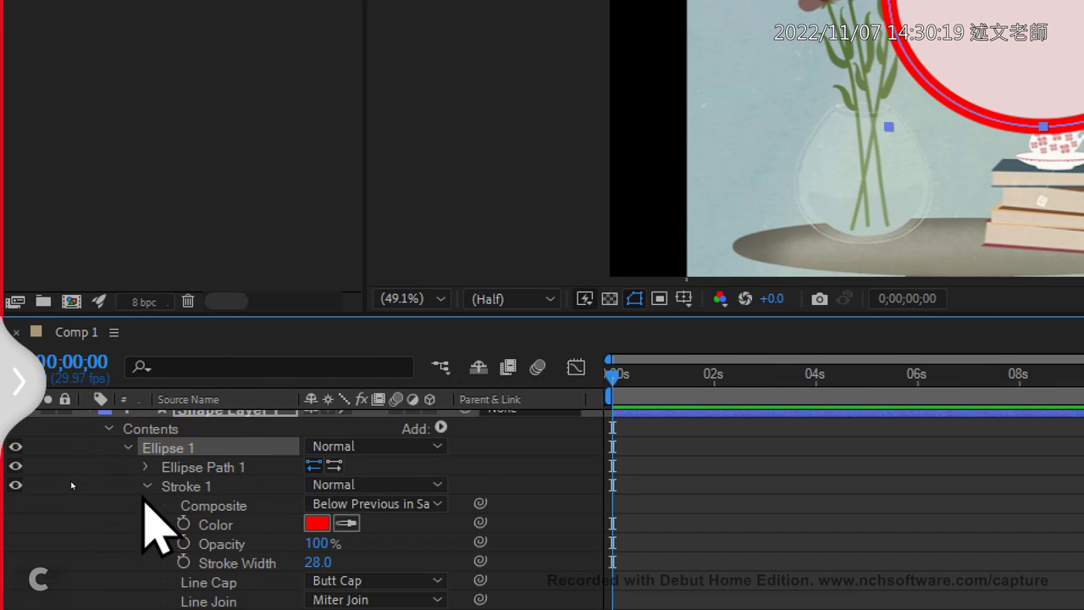
left_click(147, 485)
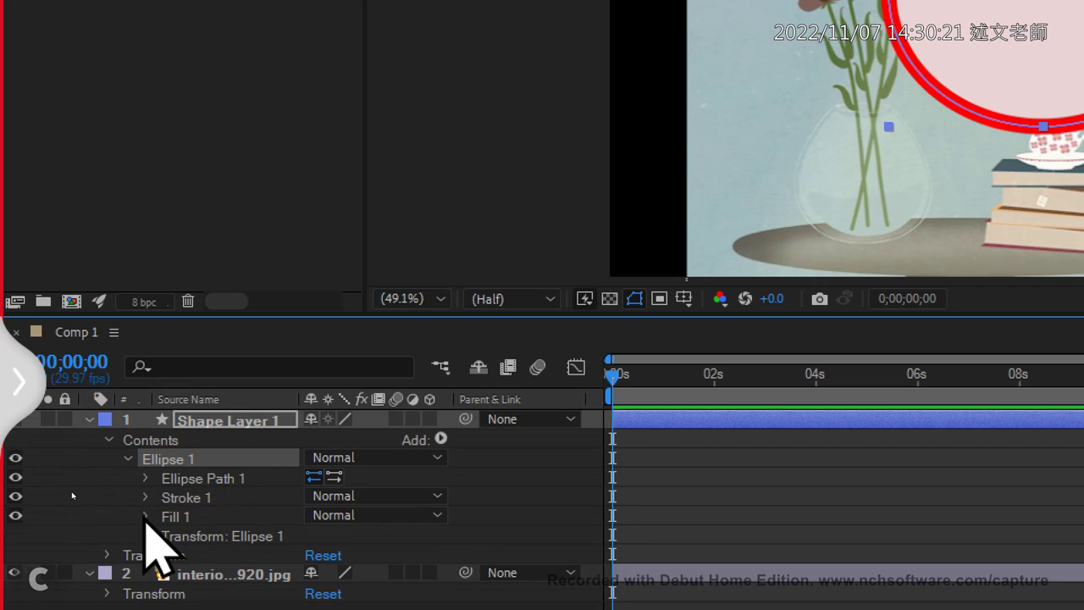
left_click(147, 515)
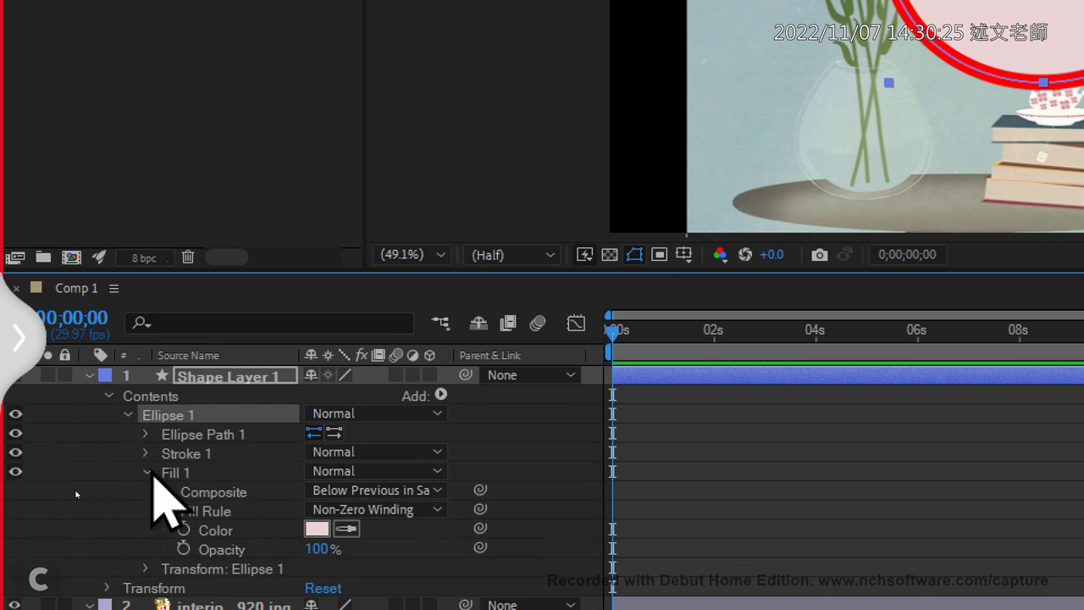
left_click(147, 473)
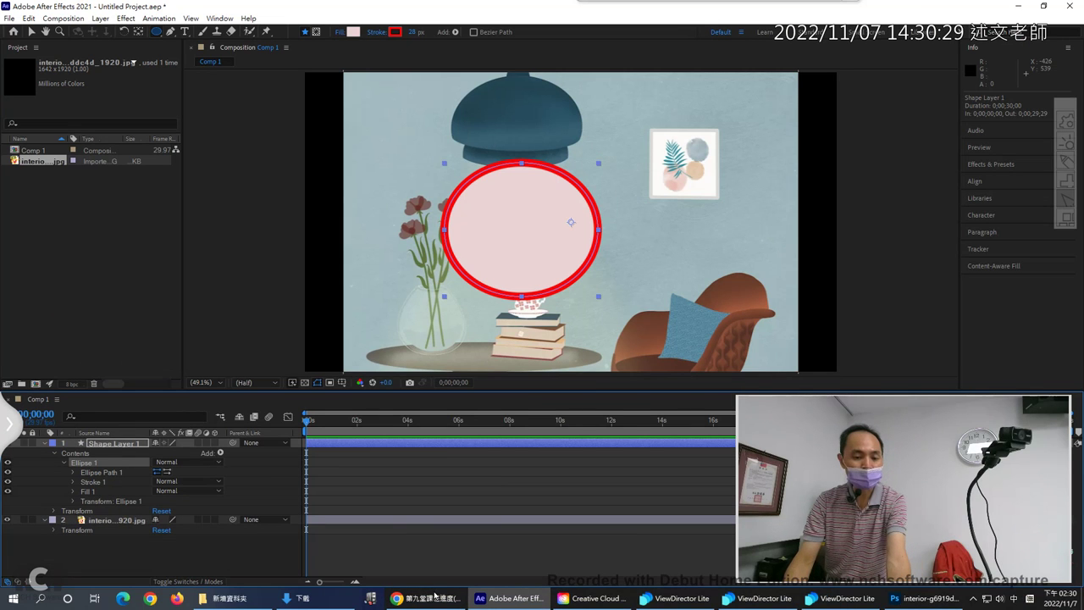
- Switch to Photoshop, deselect the lamp selection and bring up the 未命名-1 document
left_click(922, 598)
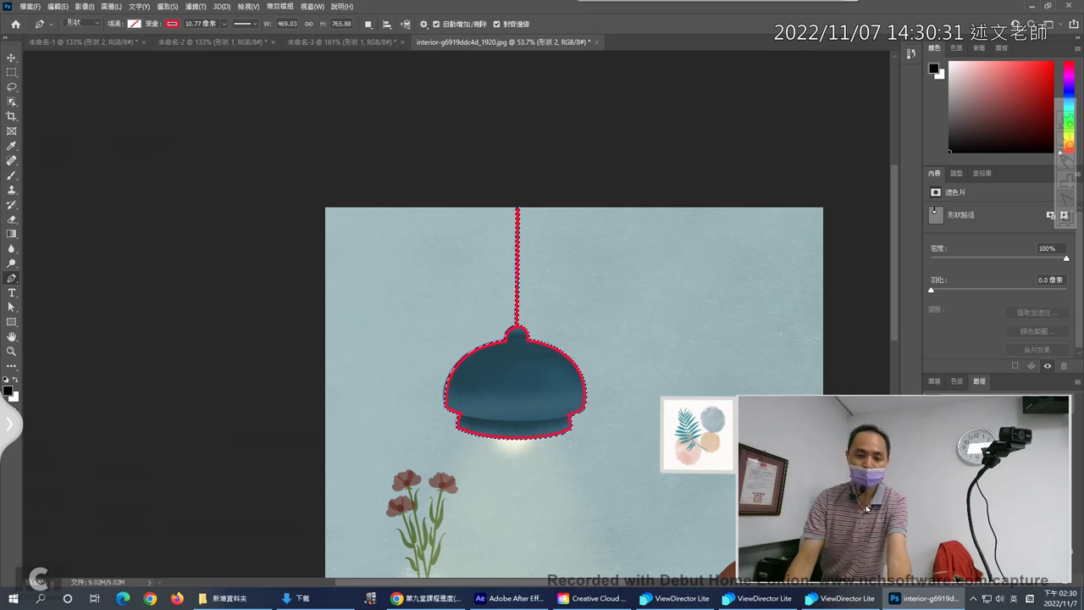
key("ctrl+d")
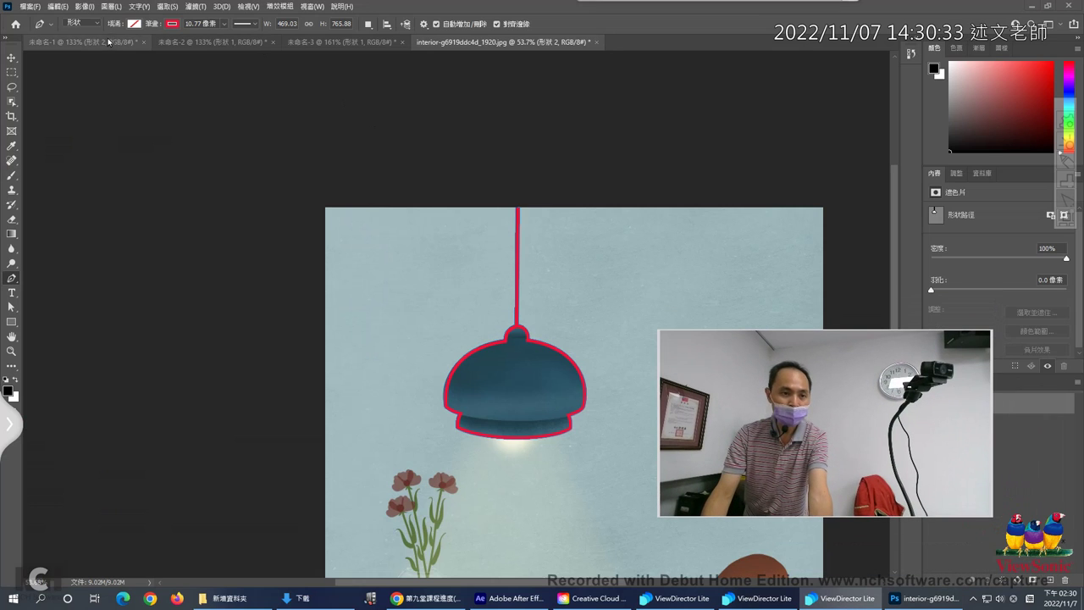
left_click(108, 42)
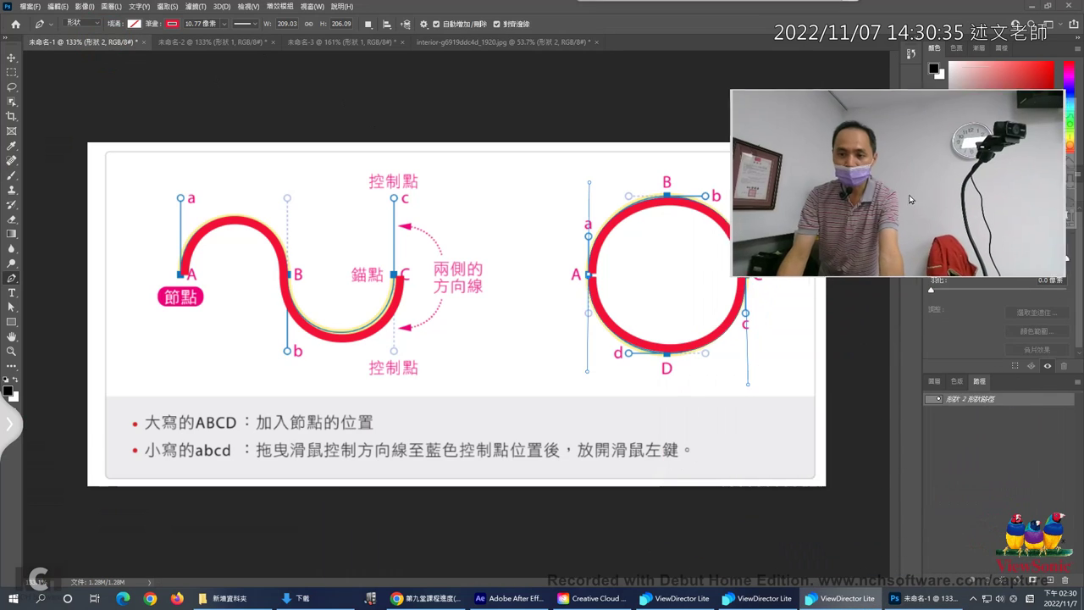
- Display the layer list, select the 形狀 1 layer and hide the 形狀 2 layer
left_click(935, 382)
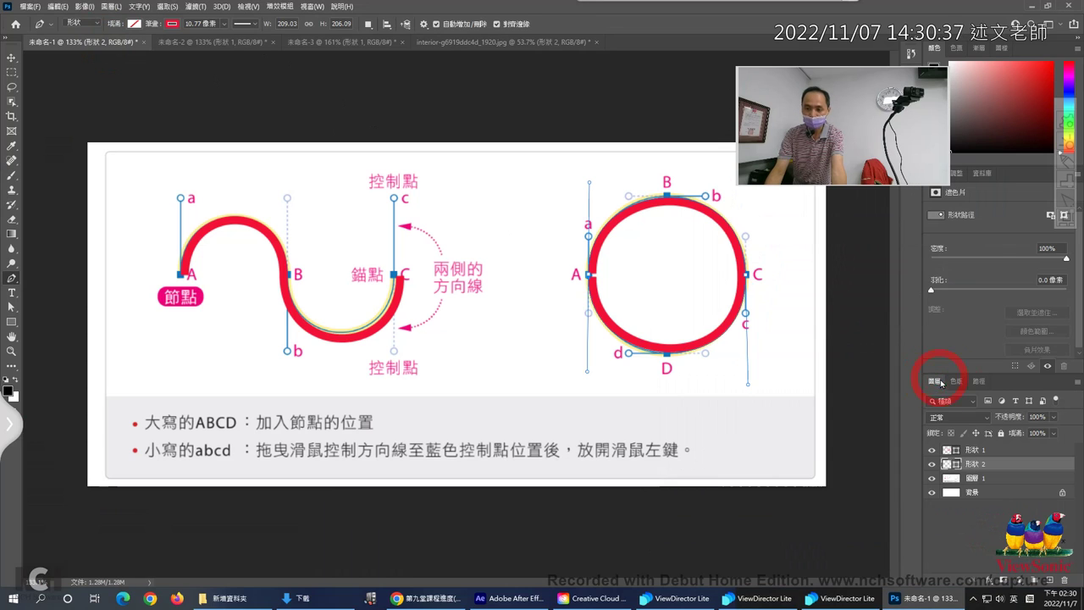
mouse_move(945, 452)
left_mouse_down()
mouse_move(975, 432)
mouse_move(994, 453)
mouse_move(963, 463)
left_mouse_up()
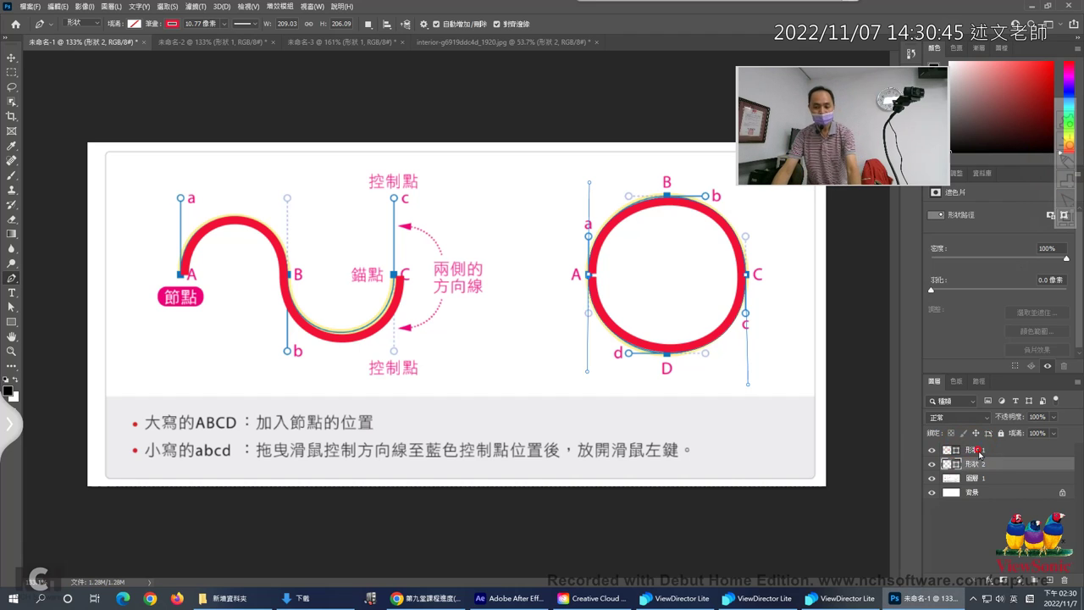
left_click(966, 451)
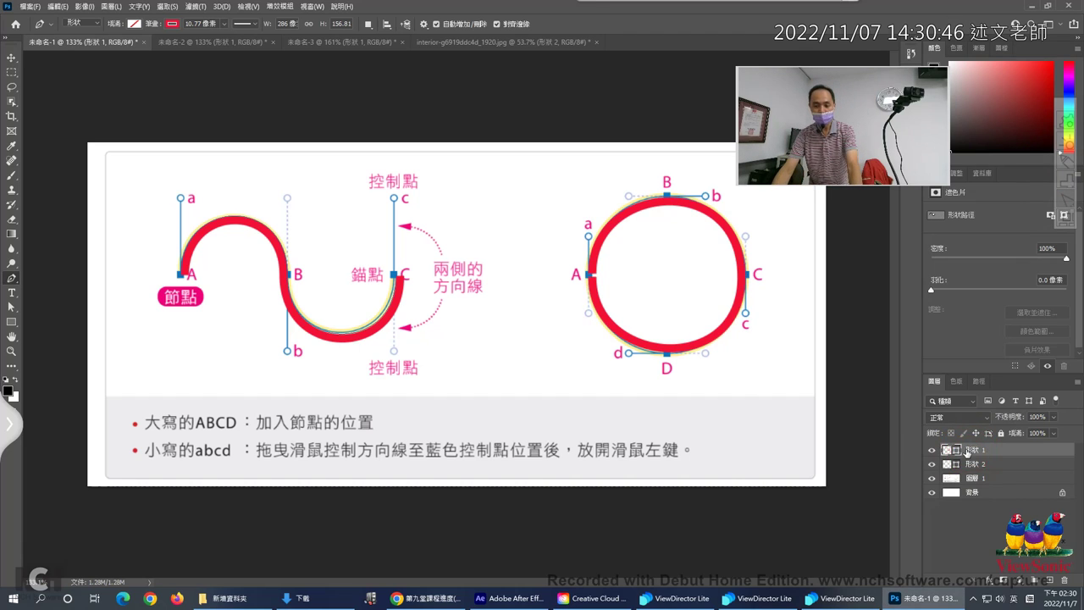
left_click(932, 464)
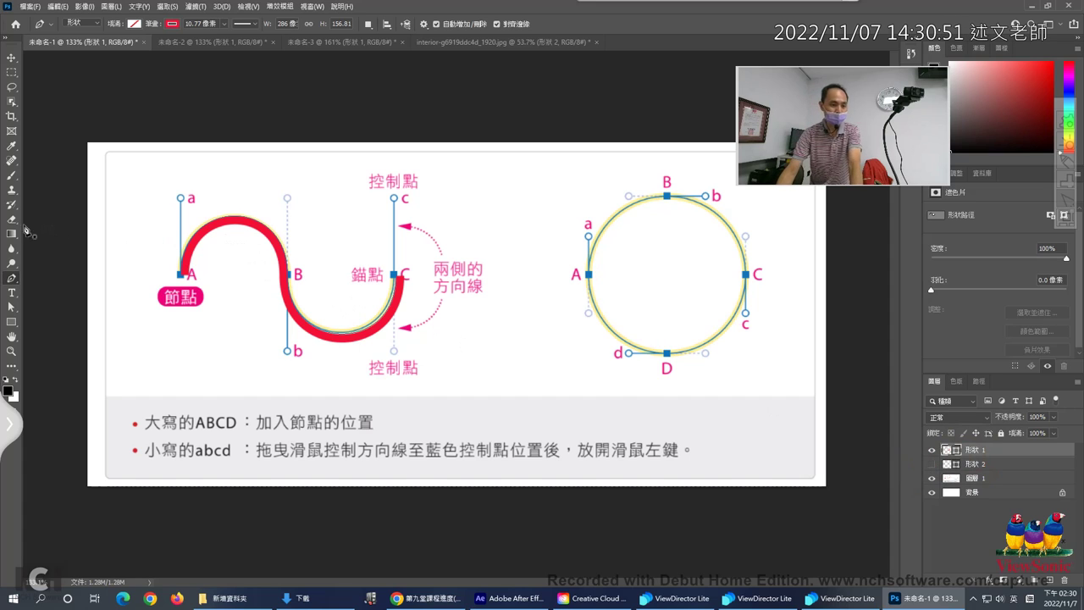
- Try the Pen tool by drawing an open three-point curve across the red S-shaped path
left_click(207, 357)
left_click_drag(247, 330, 258, 305)
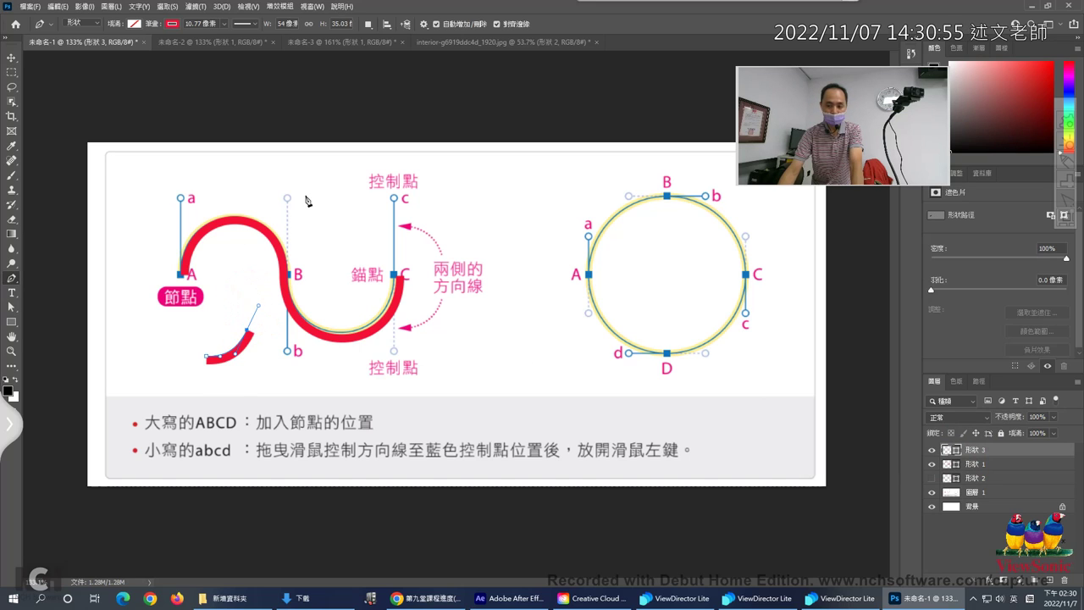
left_click_drag(305, 196, 343, 206)
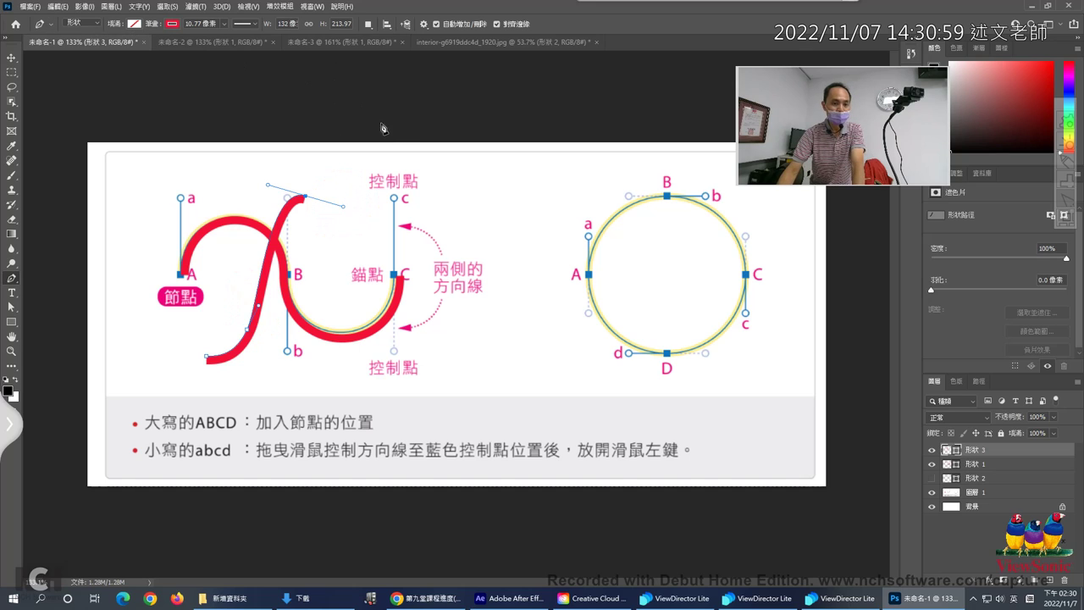
key("Escape")
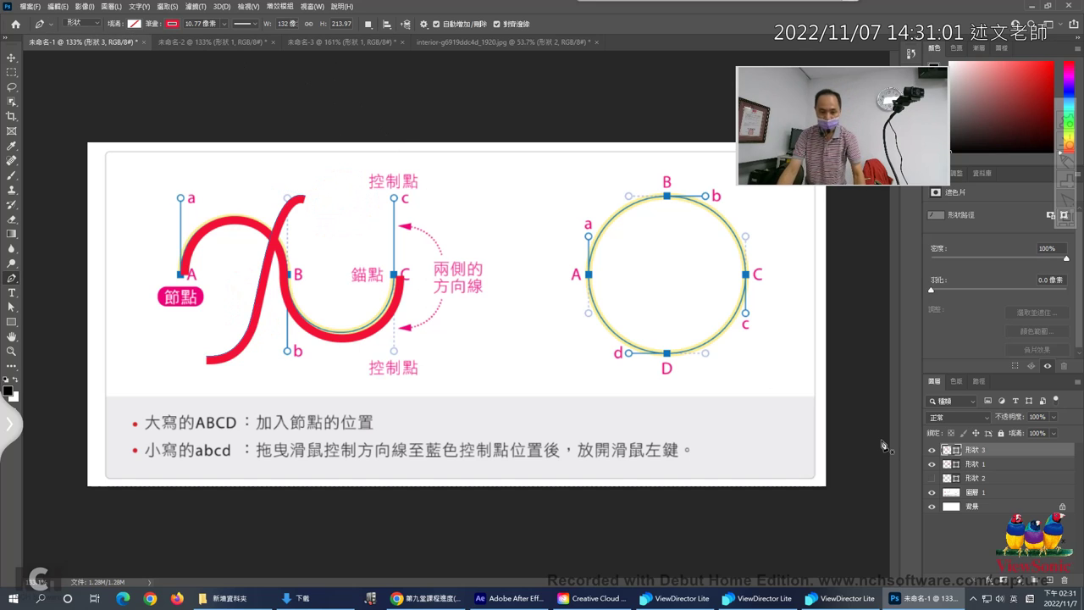
- Undo the three-point test curve drawn with the Pen tool
key("ctrl+z")
key("ctrl+z")
key("ctrl+z")
key("ctrl+z")
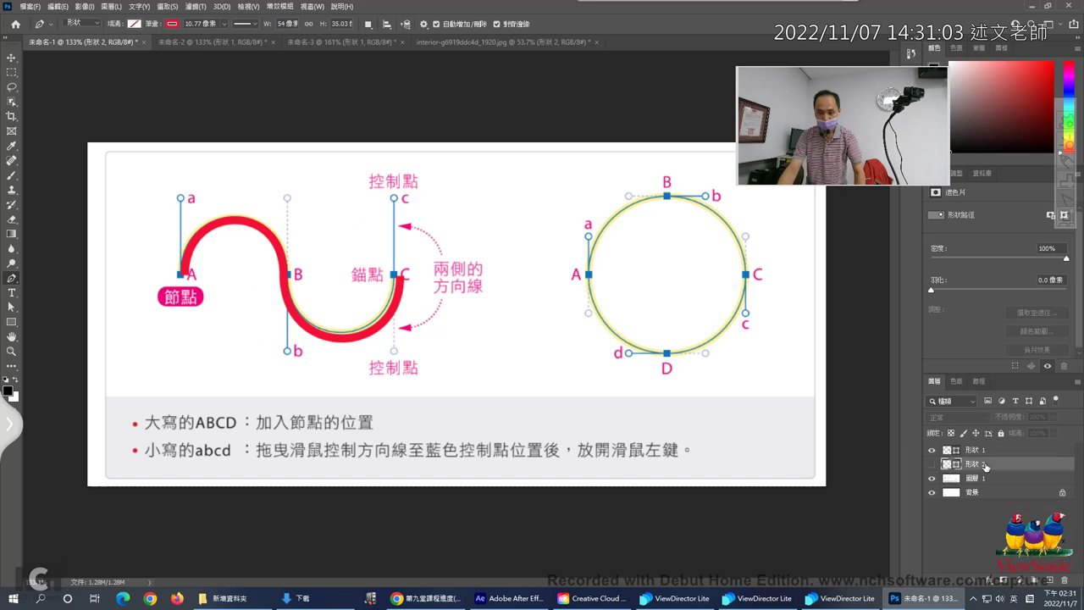
- Try placing a Pen tool point at node A with the 形狀 1 layer selected, and undo it
left_click(979, 453)
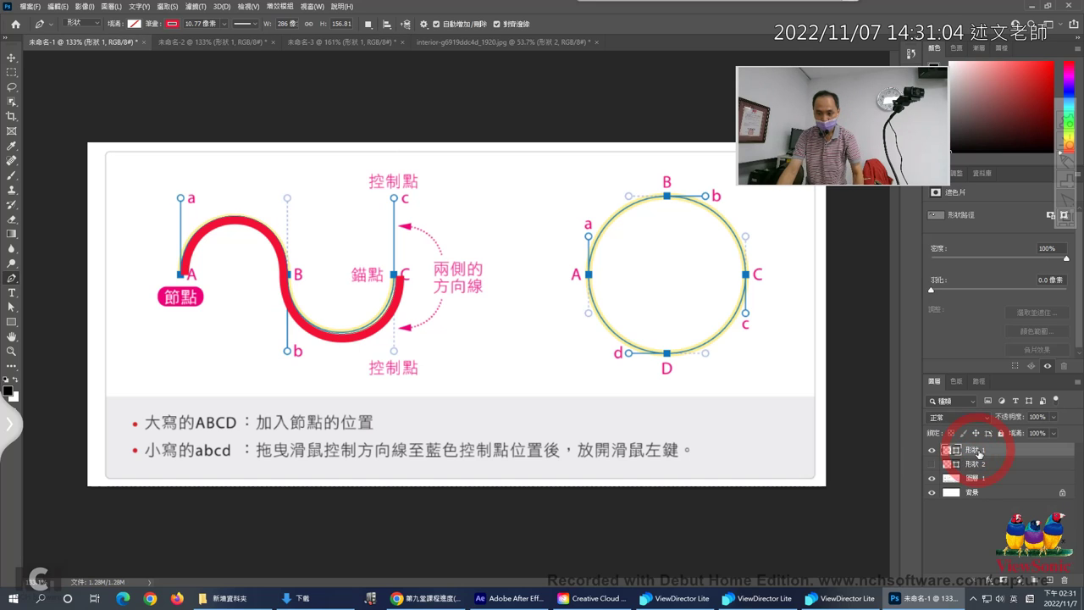
left_click(186, 273)
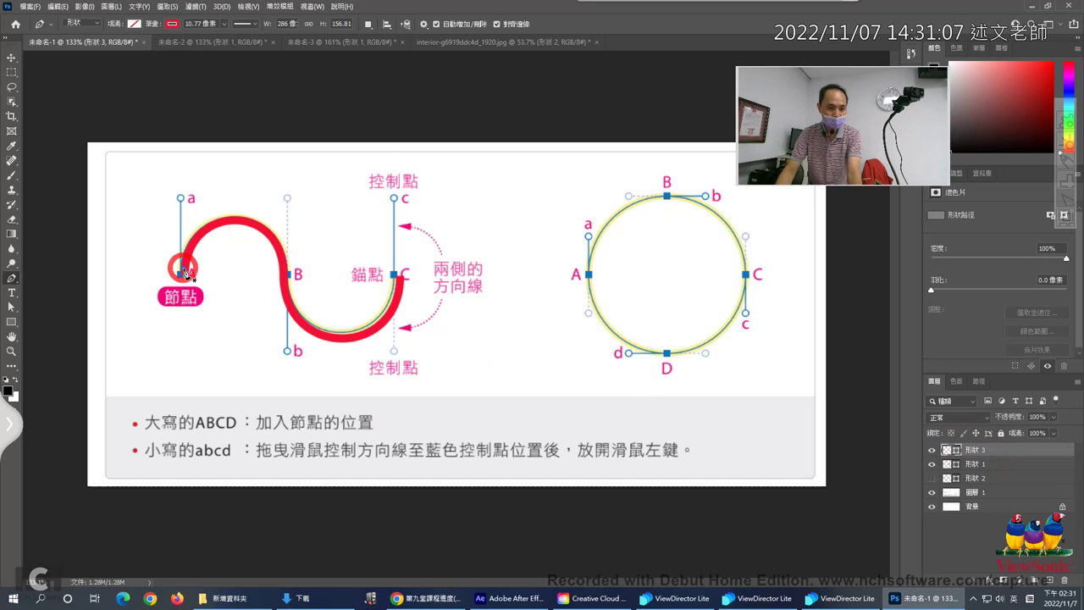
key("ctrl+z")
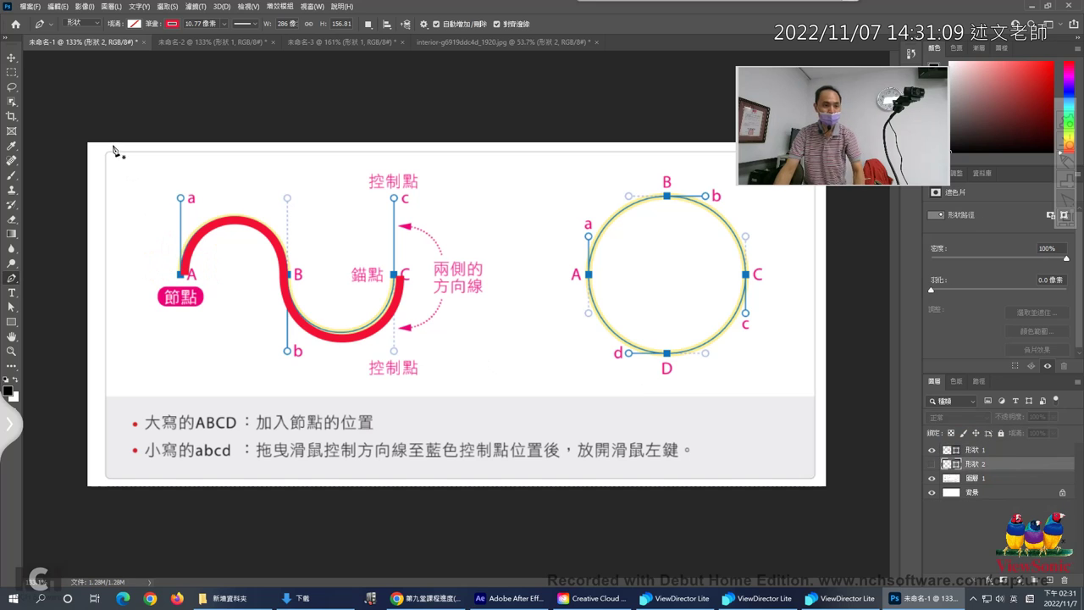
left_click(51, 25)
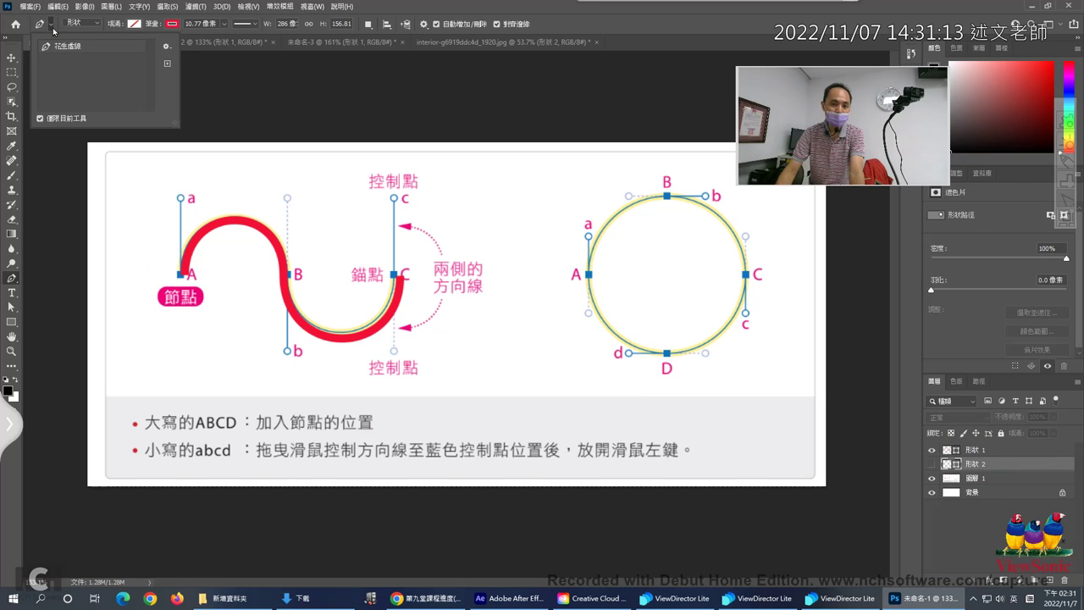
left_click(424, 26)
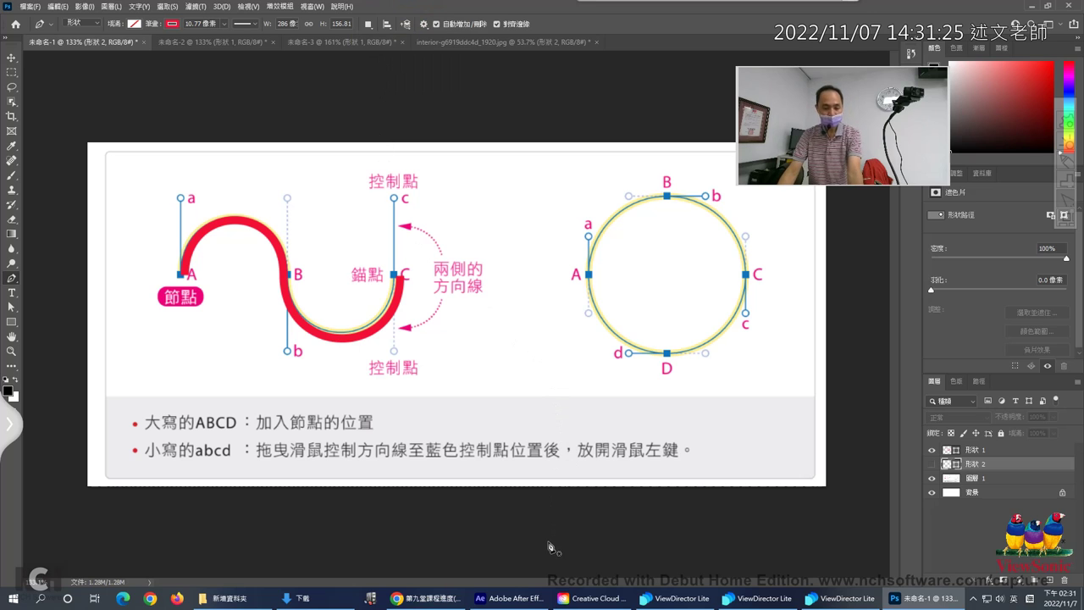
- Switch to After Effects and select Ellipse 1 in the contents of Shape Layer 1
left_click(508, 598)
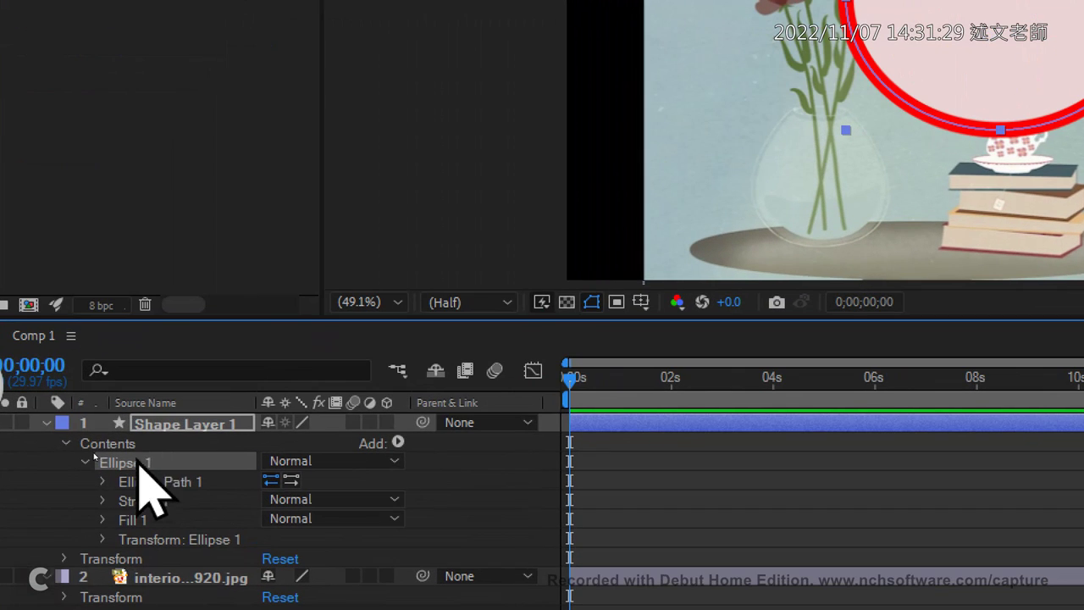
left_click(166, 422)
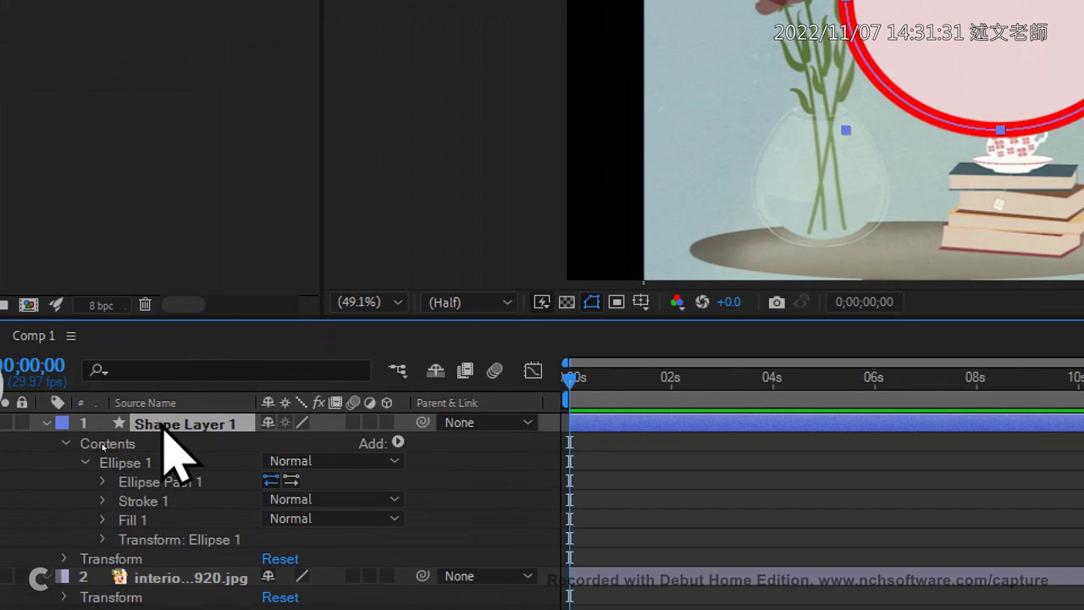
left_click(122, 465)
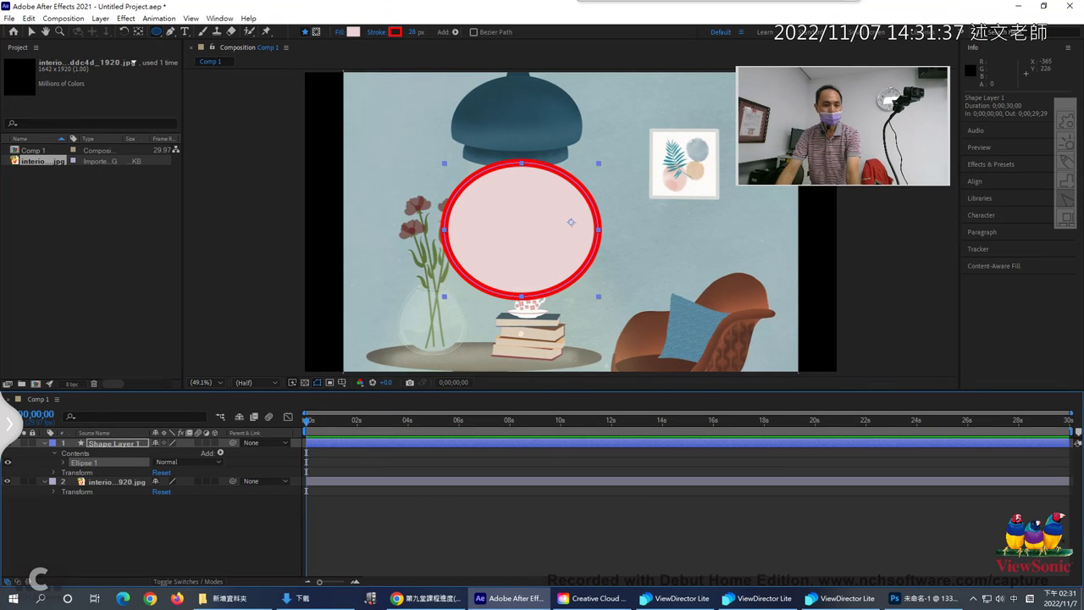
- Add a rounded rectangle over the armchair to Shape Layer 1, beside the ellipse, with the Rounded Rectangle tool
left_click(156, 31)
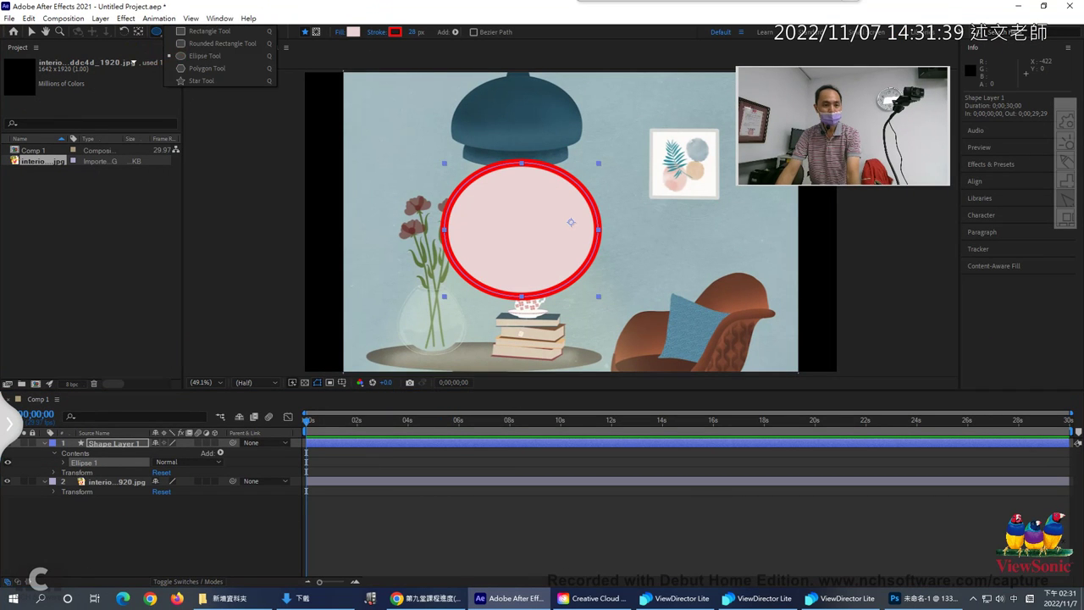
left_click(179, 44)
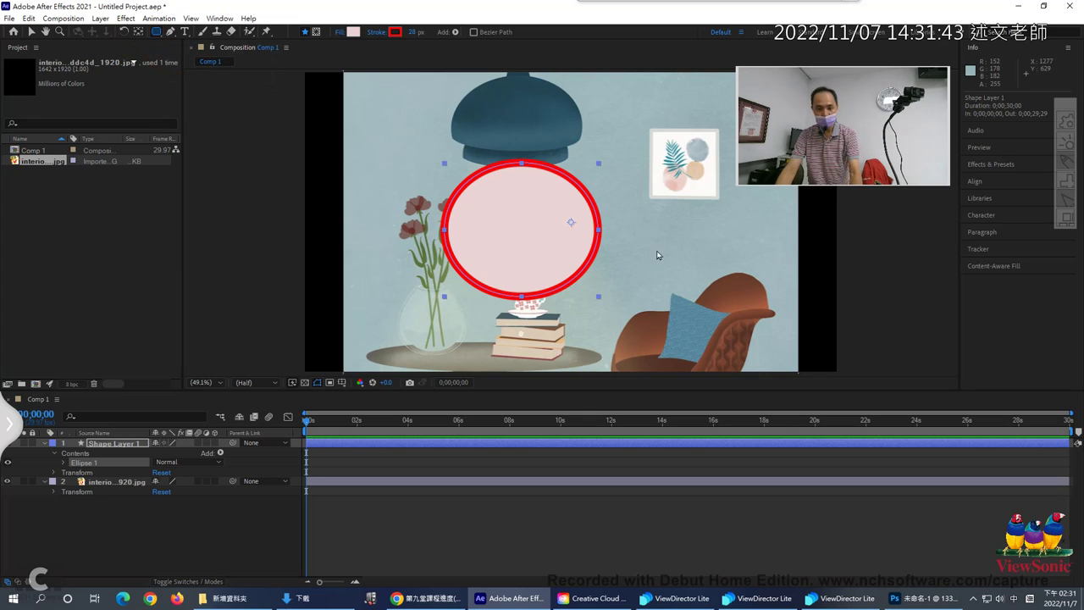
mouse_move(653, 253)
left_mouse_down()
mouse_move(594, 290)
mouse_move(326, 375)
mouse_move(180, 440)
left_mouse_up()
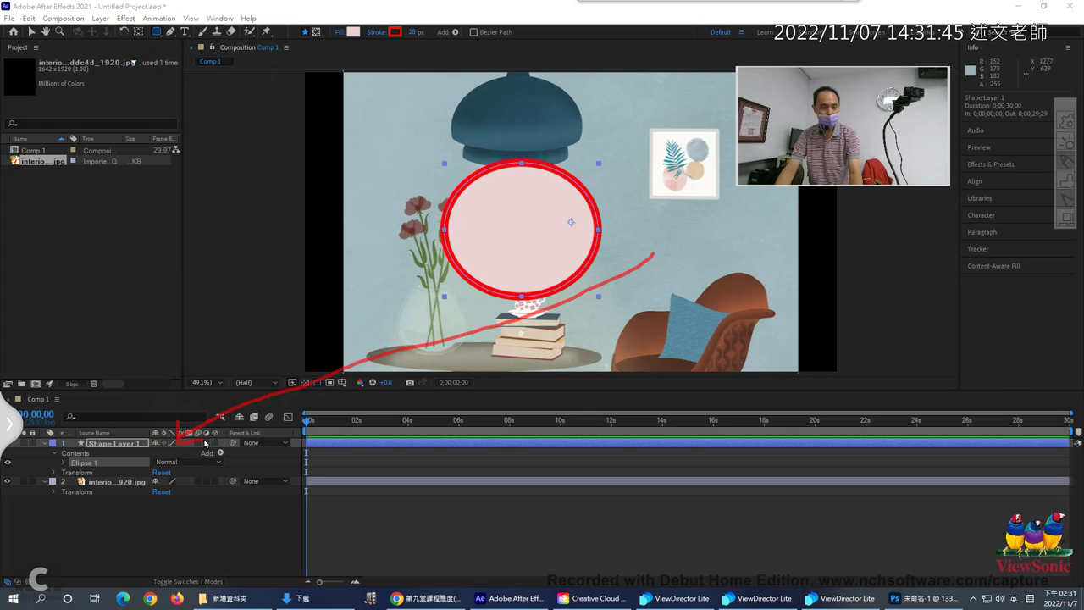
left_click_drag(93, 455, 86, 464)
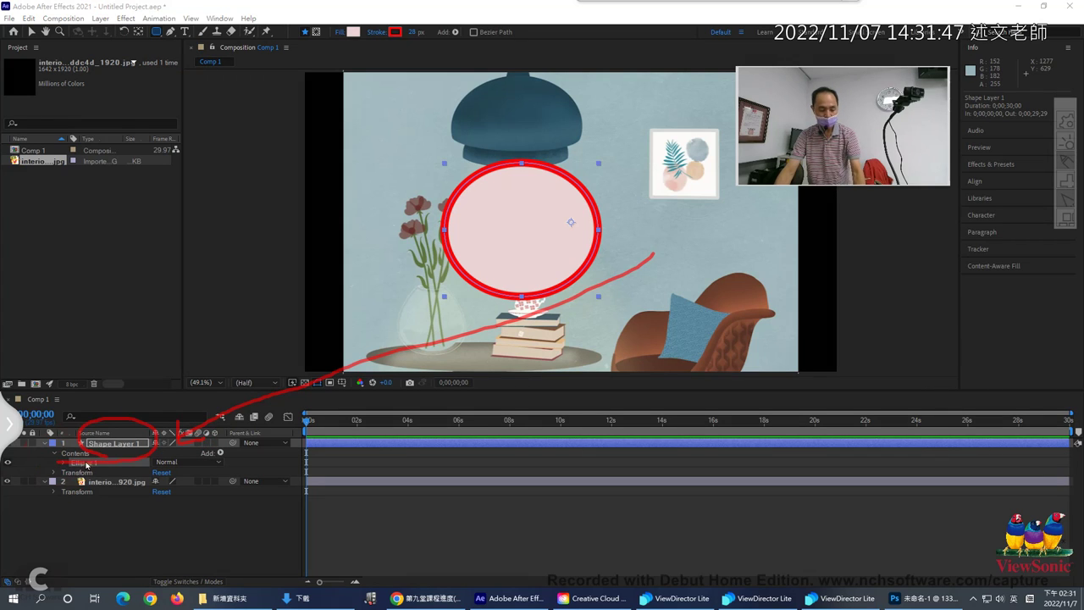
mouse_move(645, 247)
left_mouse_down()
mouse_move(698, 306)
mouse_move(731, 321)
left_mouse_up()
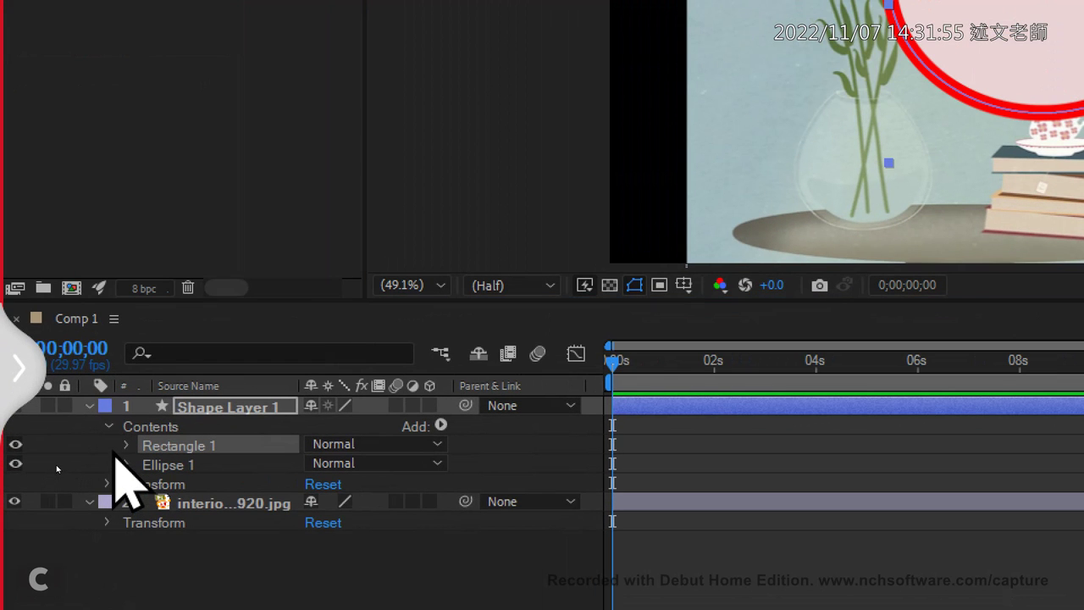
left_click(119, 489)
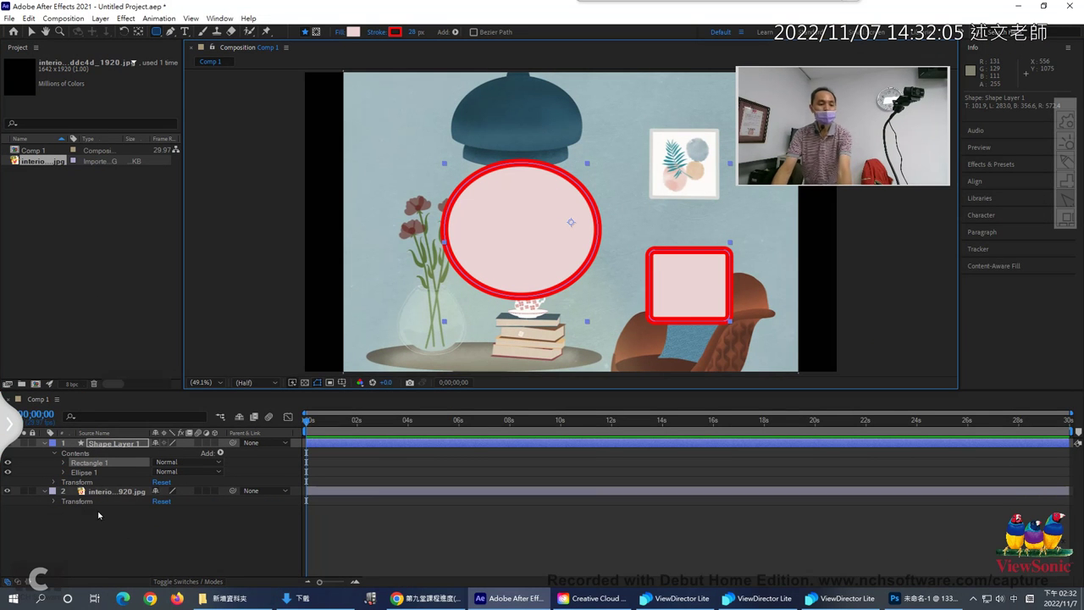
- Deselect Shape Layer 1 and draw a small rounded rectangle in the image's lower-left corner as a new shape layer
left_click(112, 443)
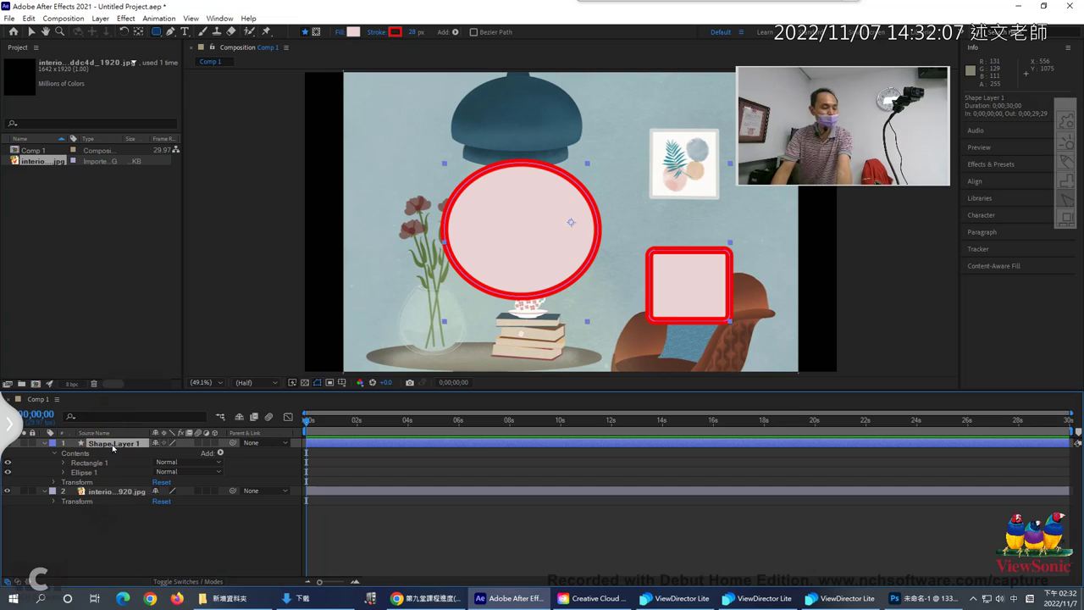
left_click(143, 537)
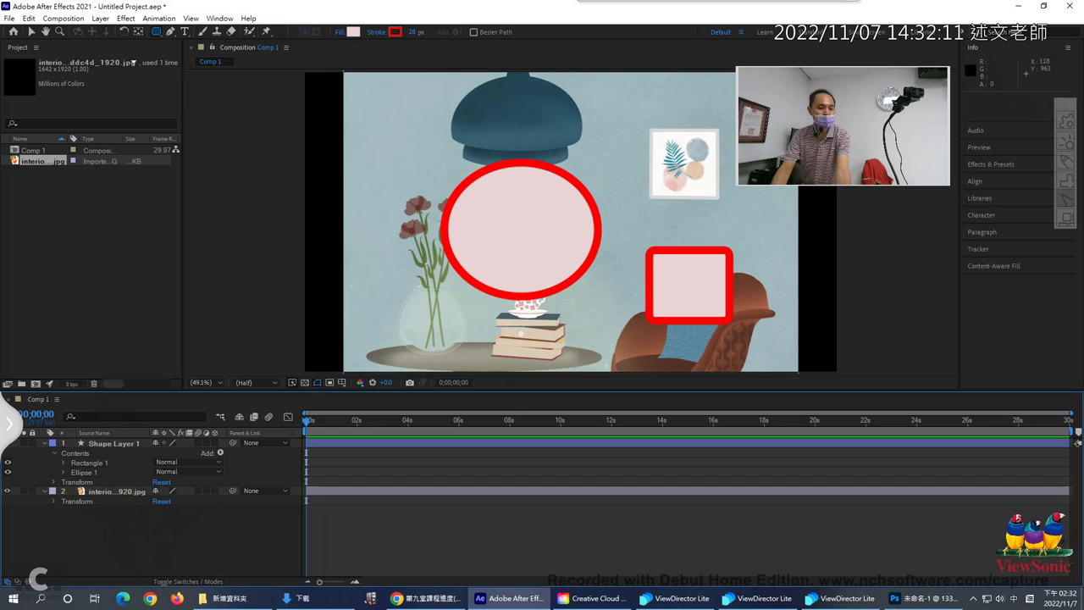
left_click_drag(349, 316, 407, 368)
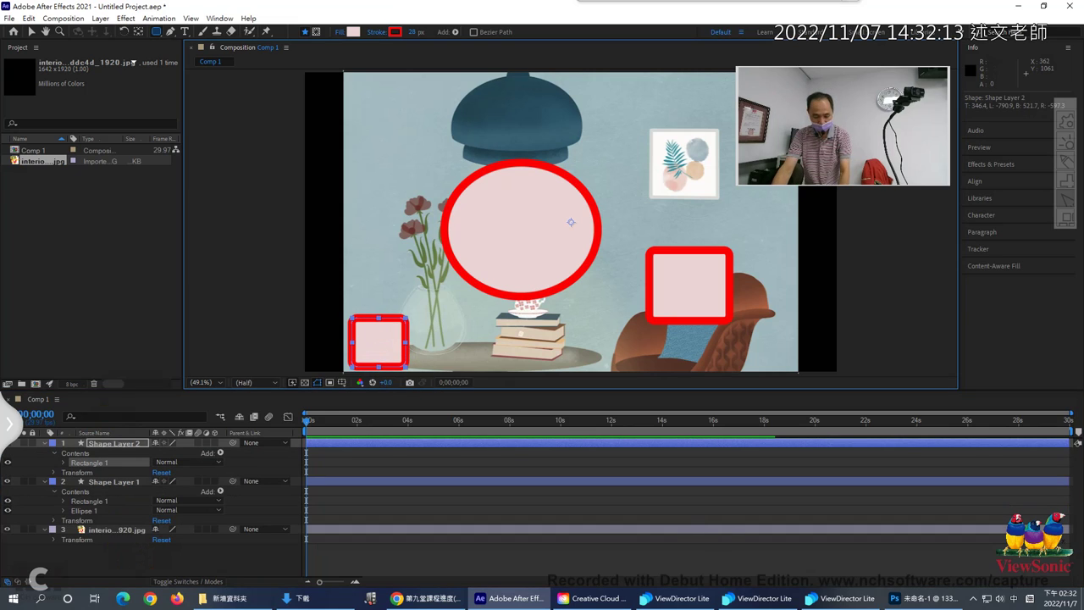
mouse_move(89, 444)
left_mouse_down()
mouse_move(87, 414)
mouse_move(119, 450)
left_mouse_up()
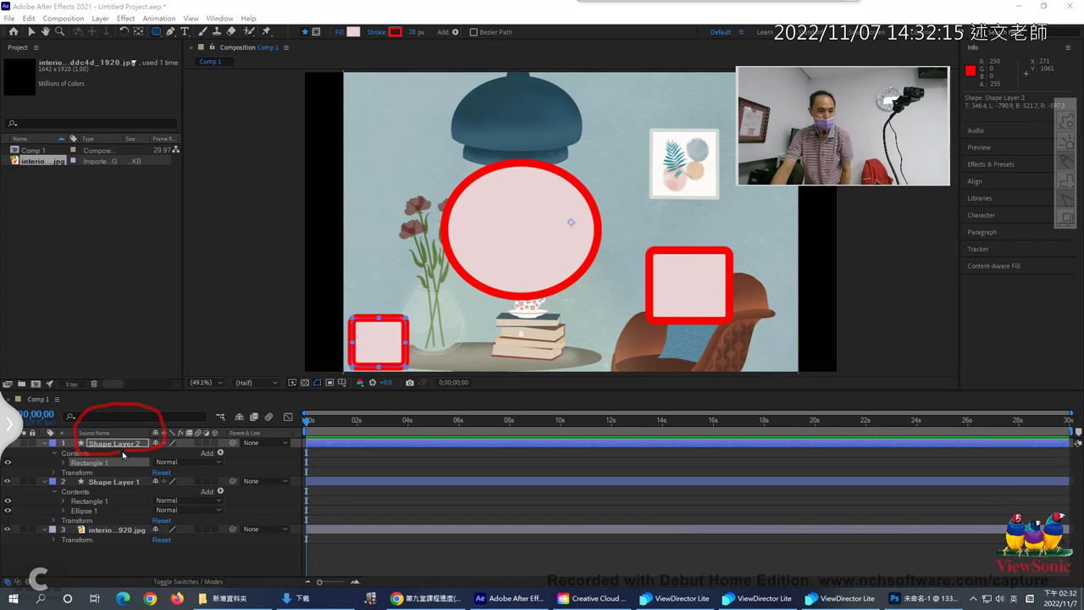
left_click_drag(39, 422, 37, 523)
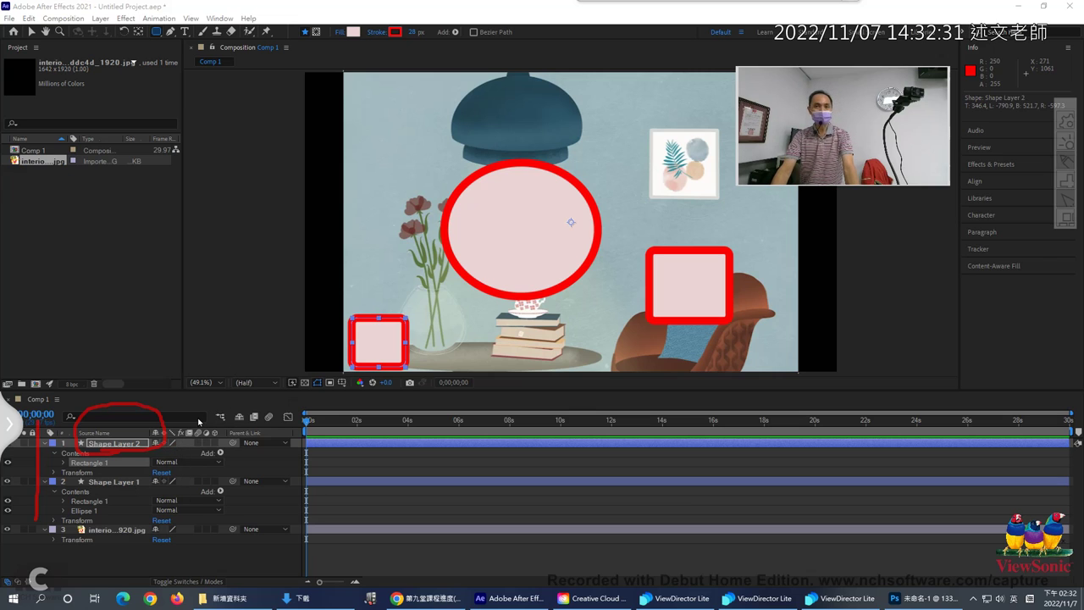
left_click(872, 331)
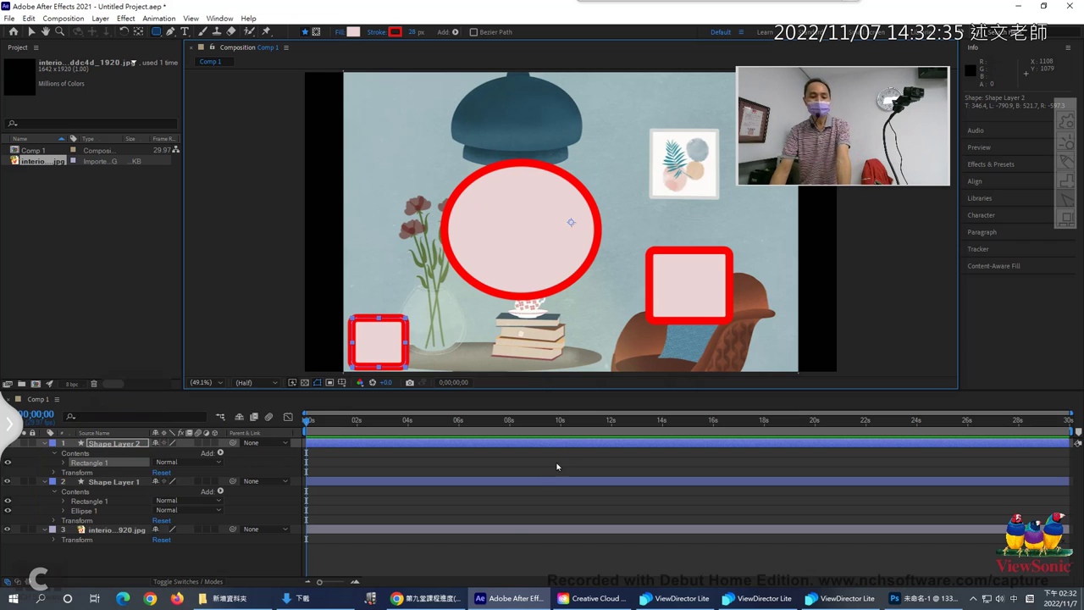
- Review the browser slides on creating shape layers and editing preset shapes' nodes, and return to After Effects
left_click(423, 598)
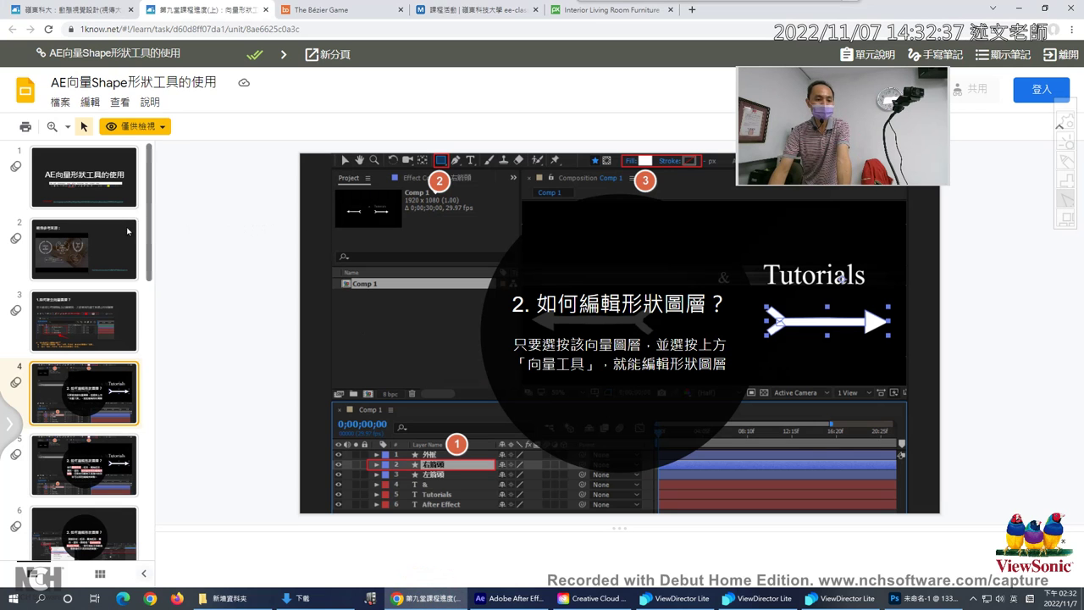
left_click(98, 306)
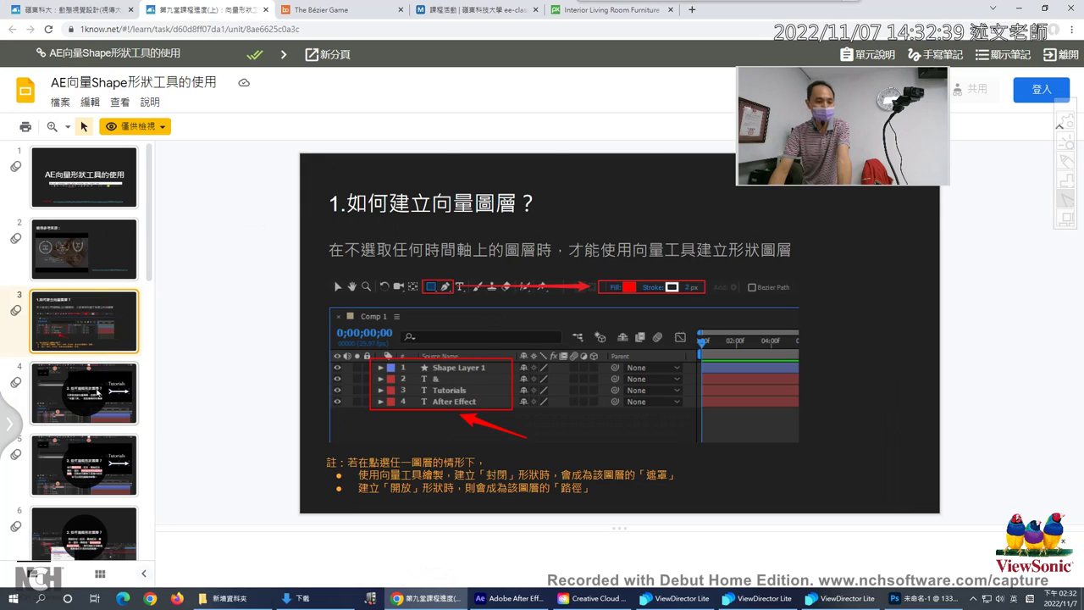
left_click(97, 395)
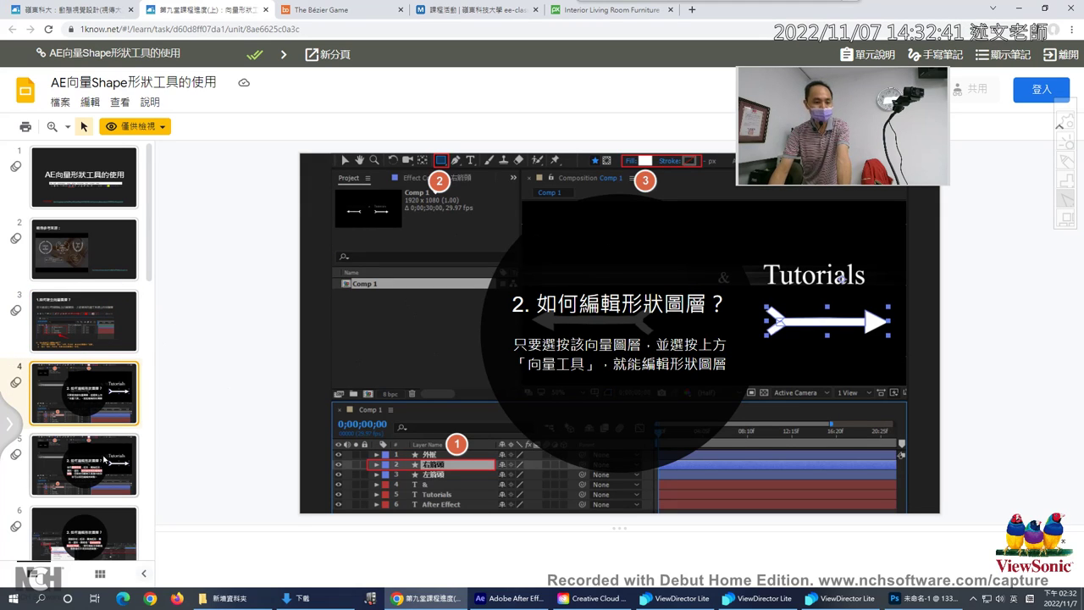
left_click(104, 458)
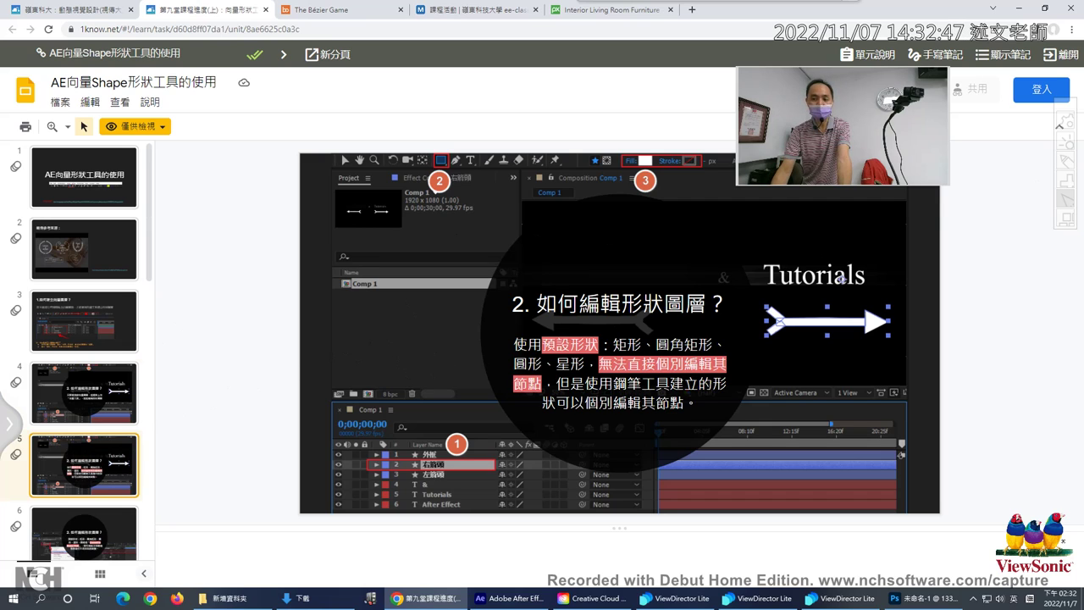
mouse_move(616, 322)
left_mouse_down()
mouse_move(630, 333)
mouse_move(645, 313)
mouse_move(704, 303)
left_mouse_up()
left_click_drag(504, 360, 531, 354)
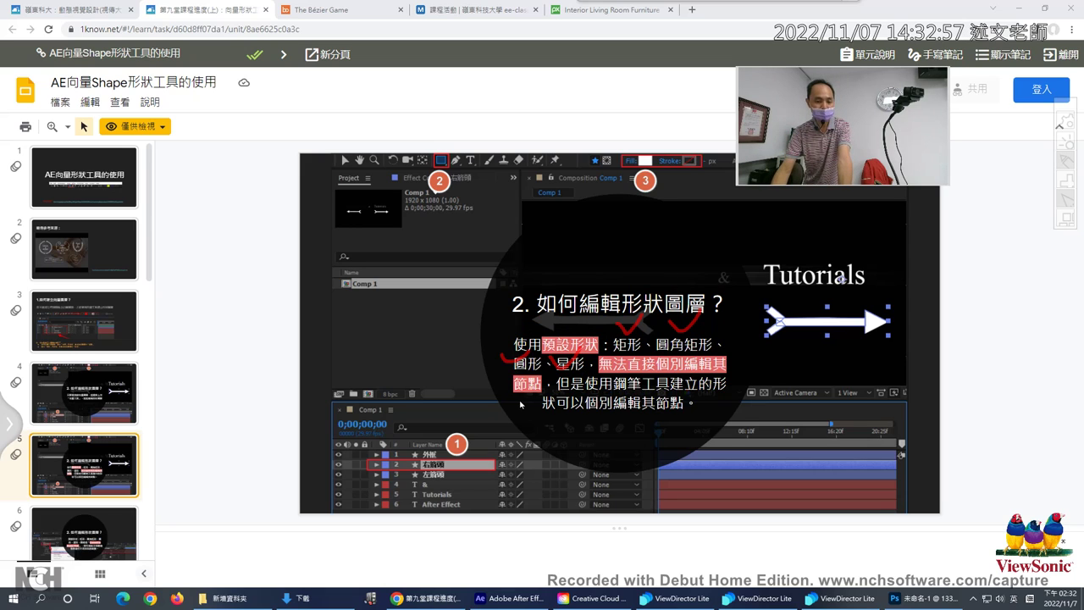
mouse_move(518, 364)
left_mouse_down()
mouse_move(504, 385)
mouse_move(515, 419)
mouse_move(535, 403)
left_mouse_up()
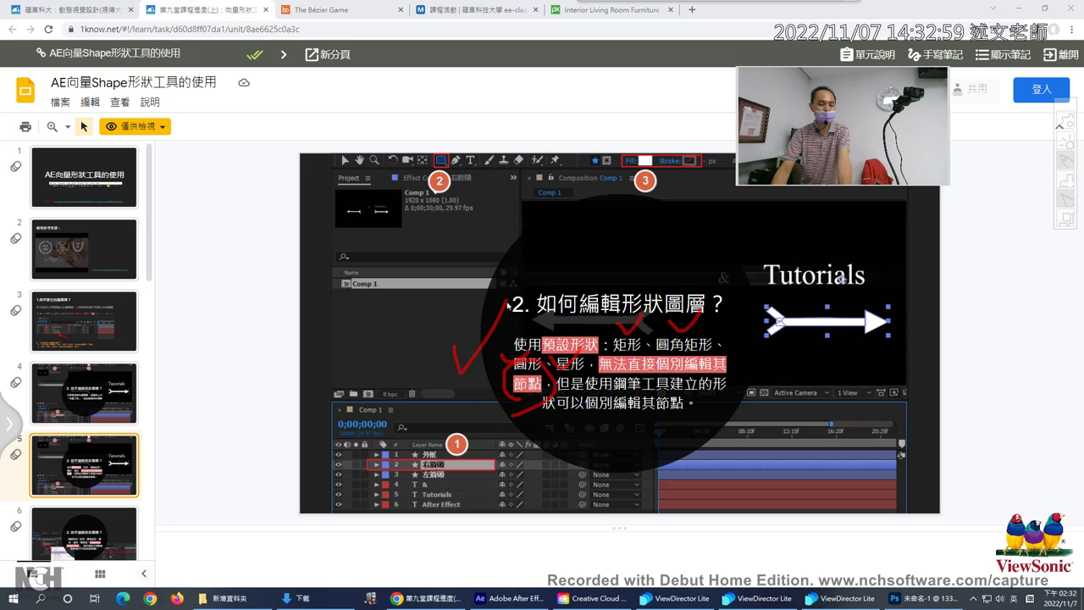
left_click(508, 597)
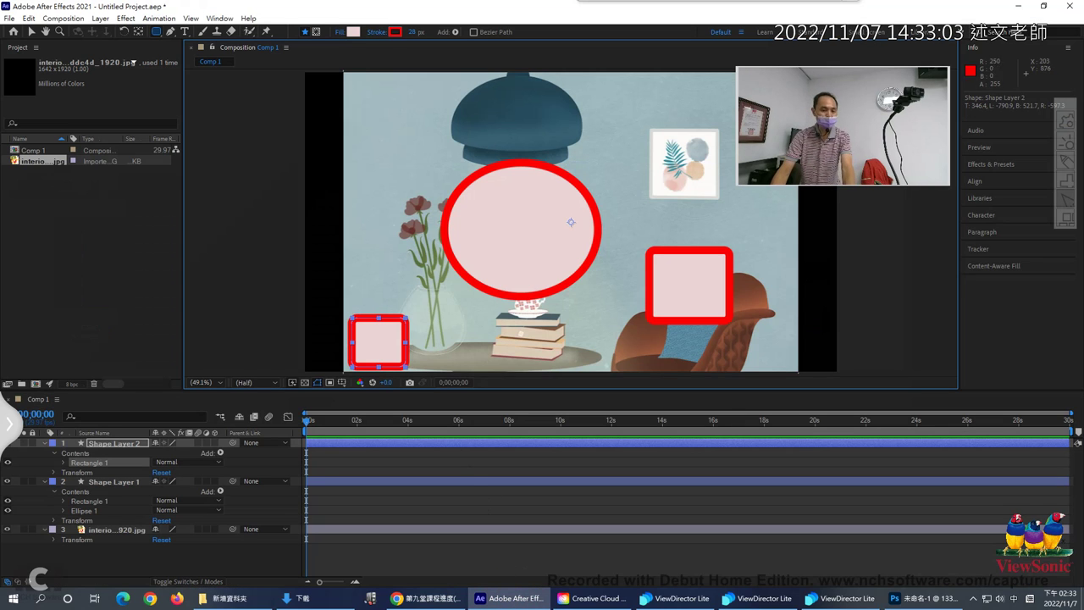
- Try drawing a two-point Pen tool curve over the small rounded rectangle's top edge, and undo it
left_click(171, 32)
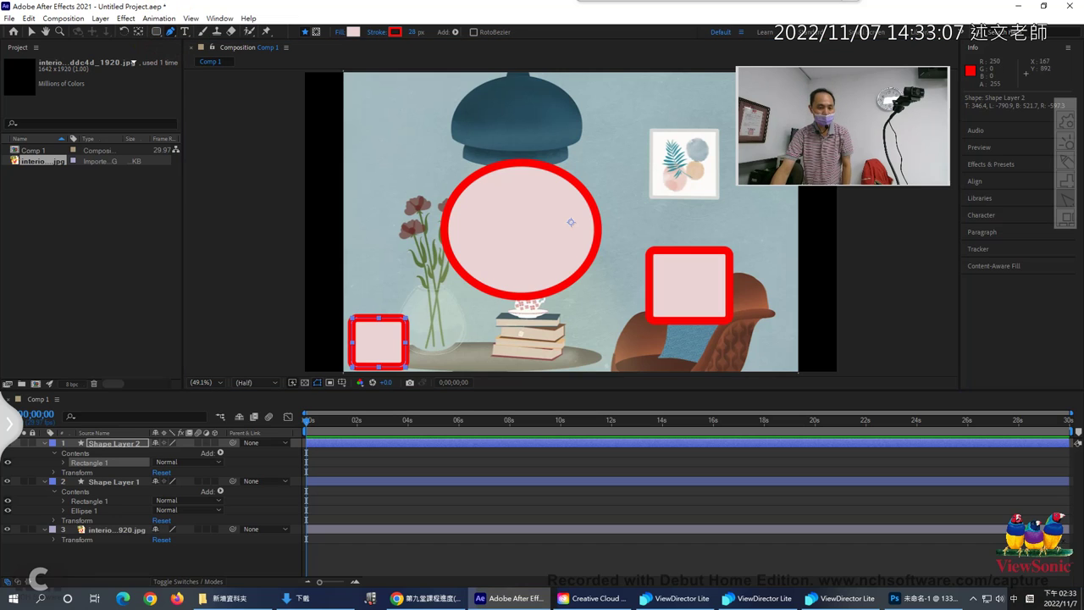
left_click_drag(351, 317, 385, 272)
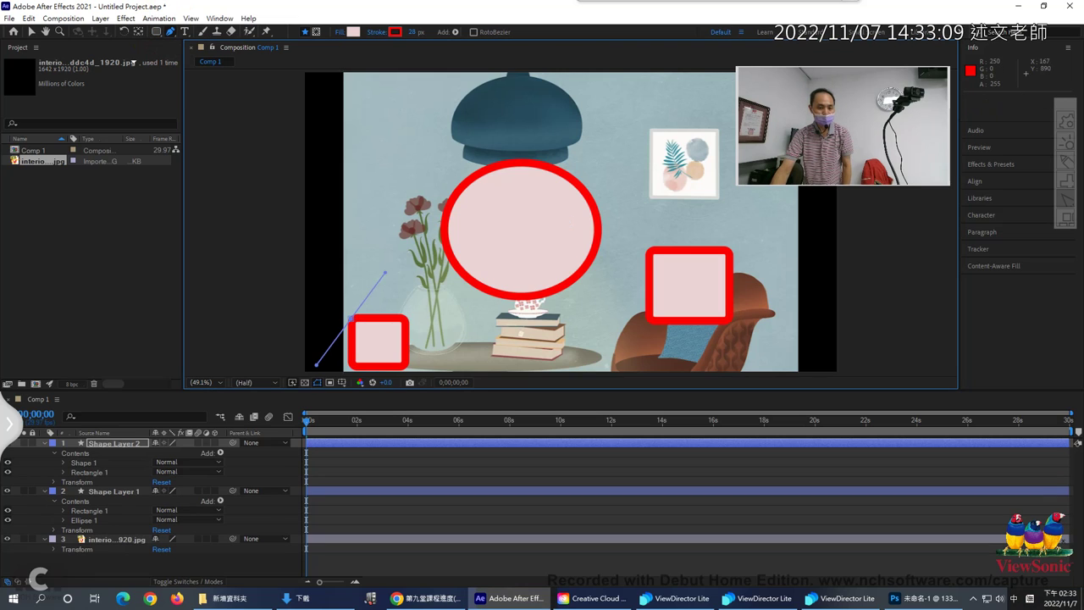
left_click_drag(412, 323, 445, 345)
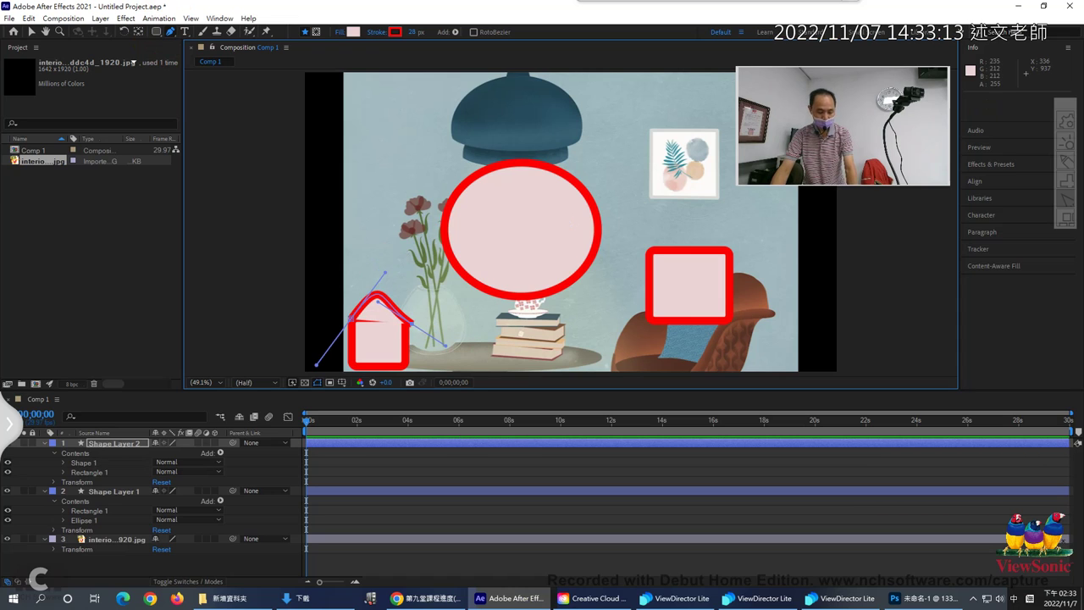
key("ctrl+z")
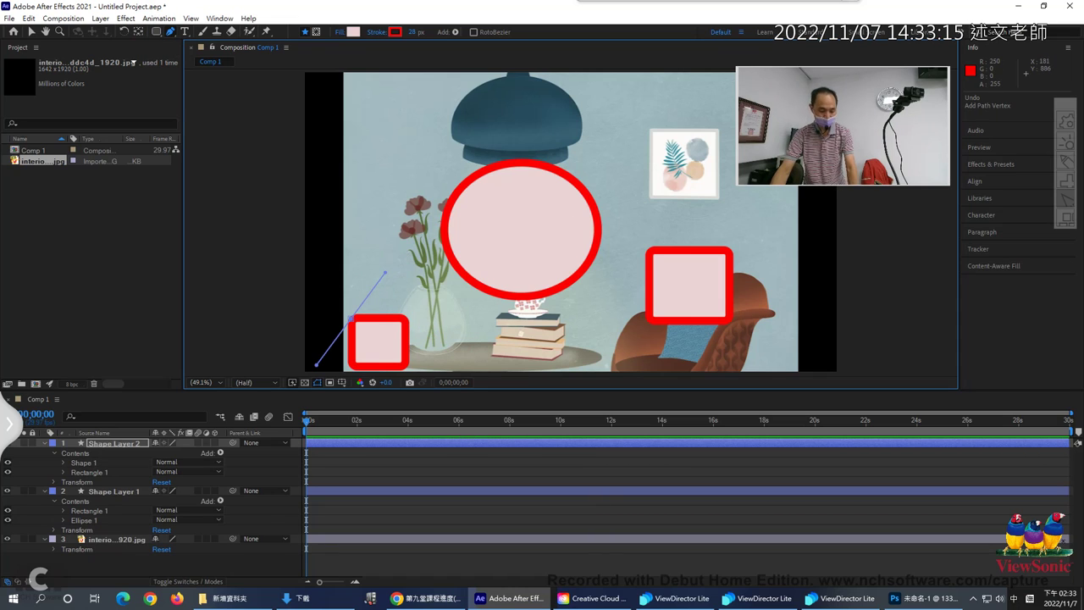
key("ctrl+z")
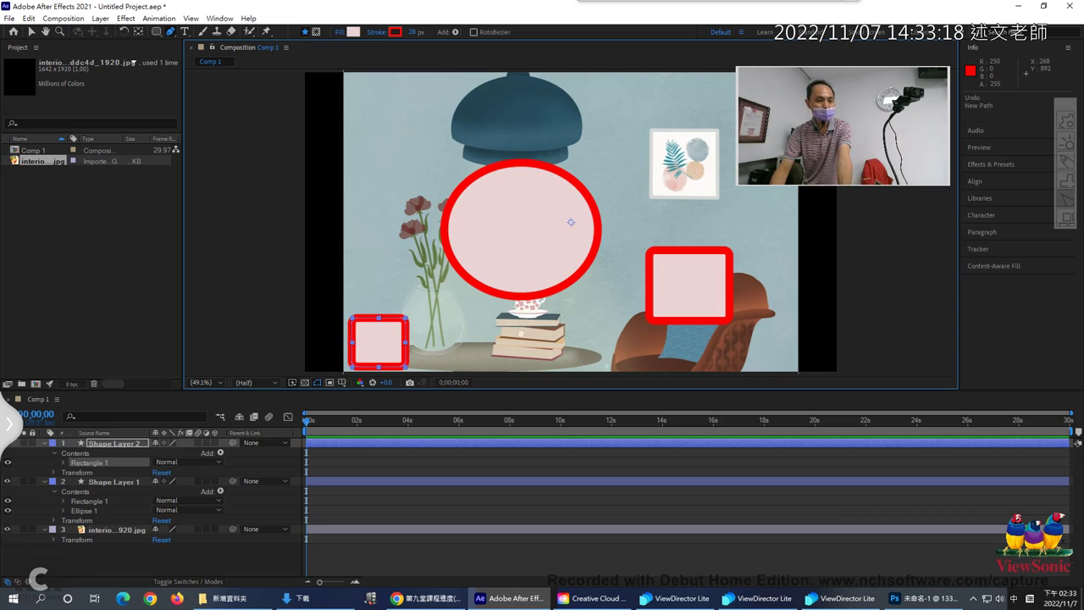
- Shrink the small rounded rectangle in Shape Layer 2 slightly about its centre with the Selection tool
left_click(29, 31)
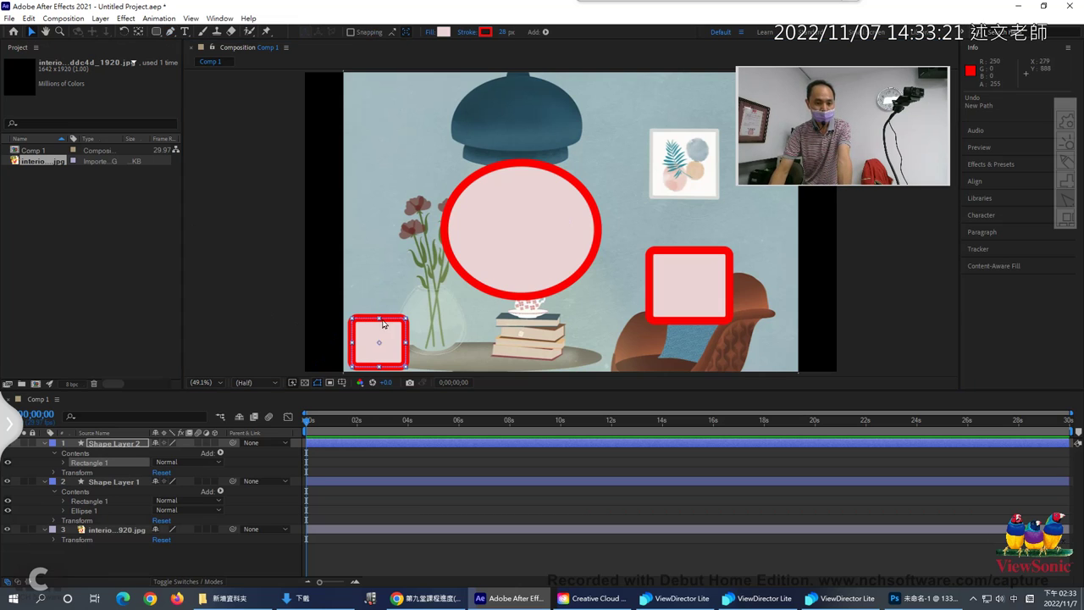
left_click(378, 324)
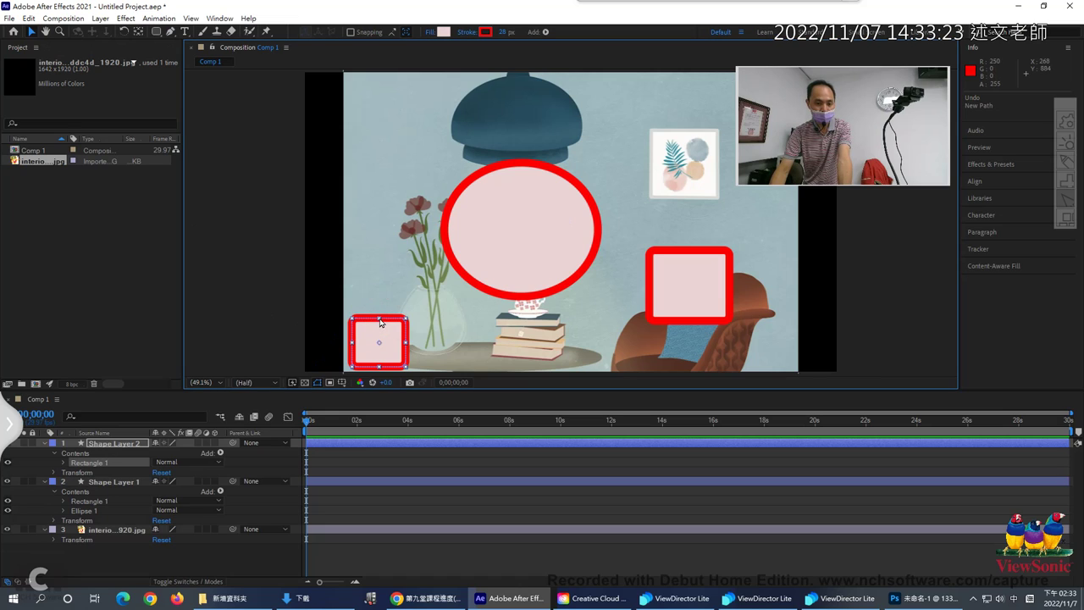
left_click_drag(378, 324, 403, 319)
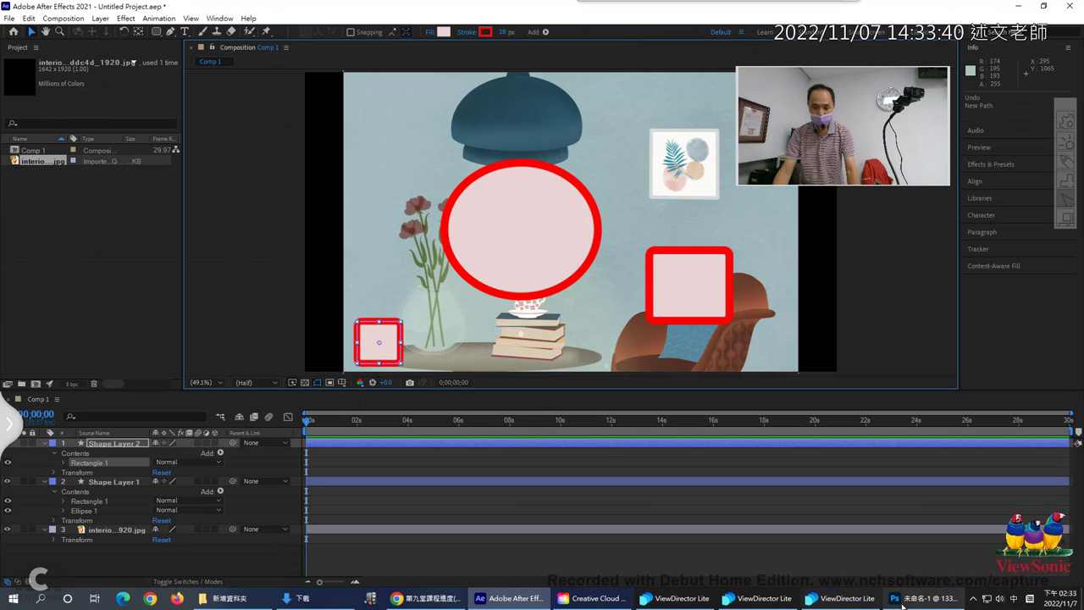
- Switch to Photoshop, activate the Direct Selection tool and select the 形狀 1 layer
key("alt+Tab")
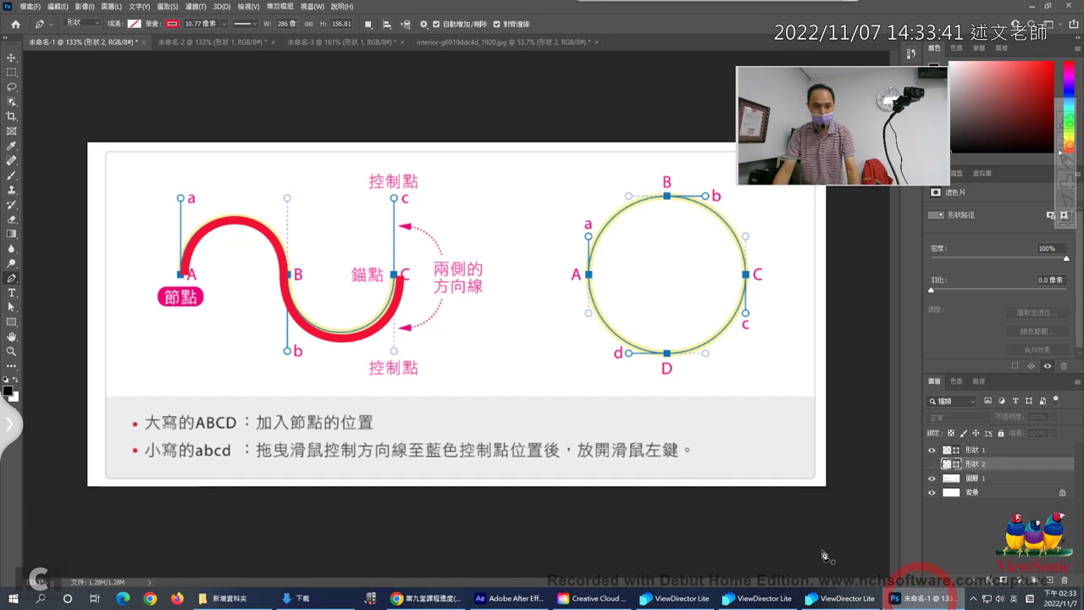
left_click(10, 307)
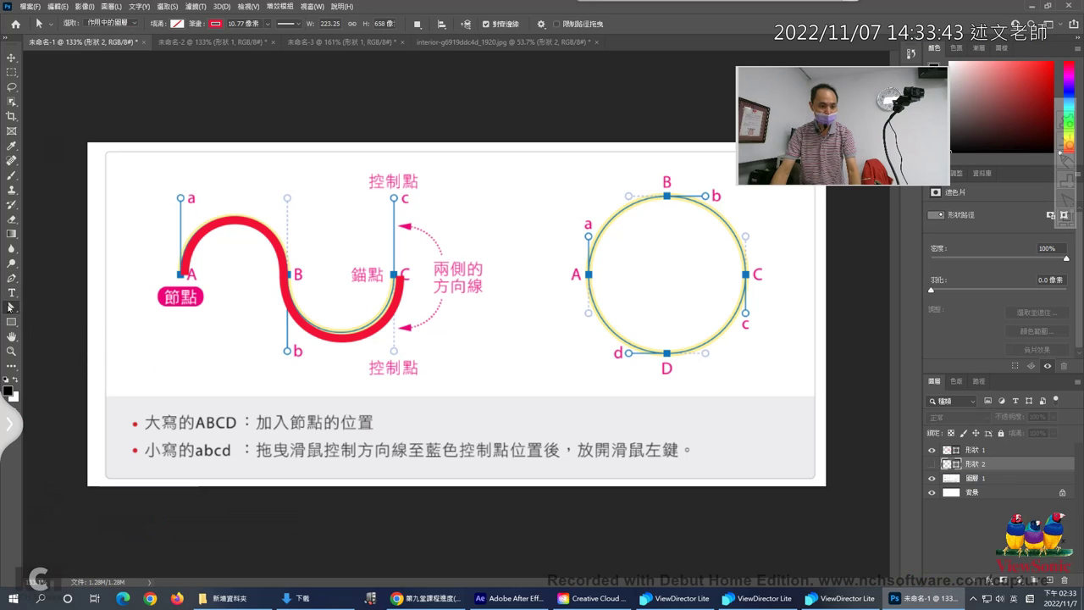
right_click(10, 307)
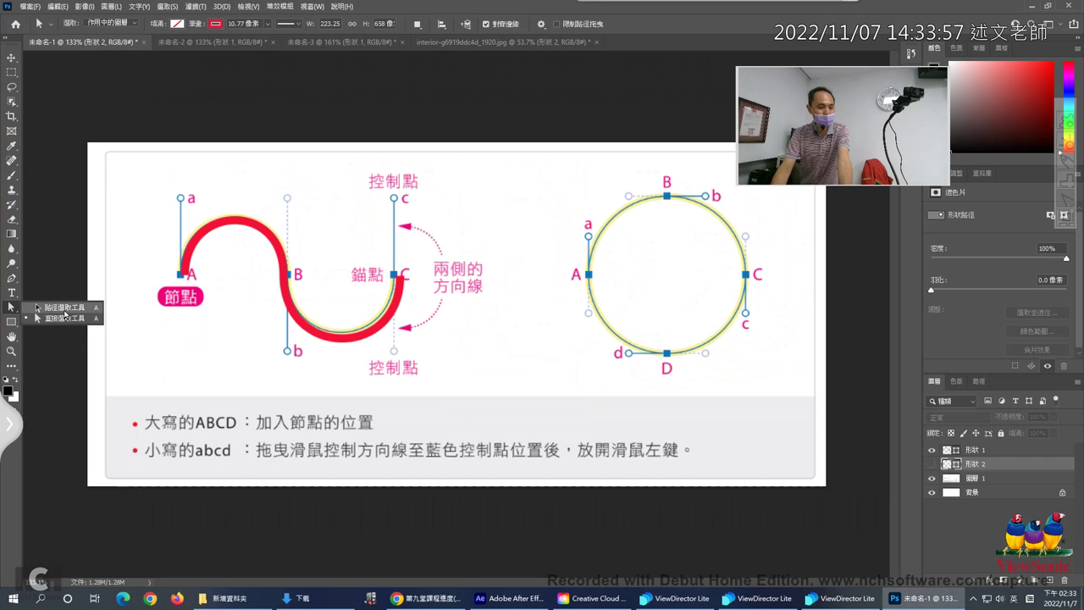
left_click(61, 319)
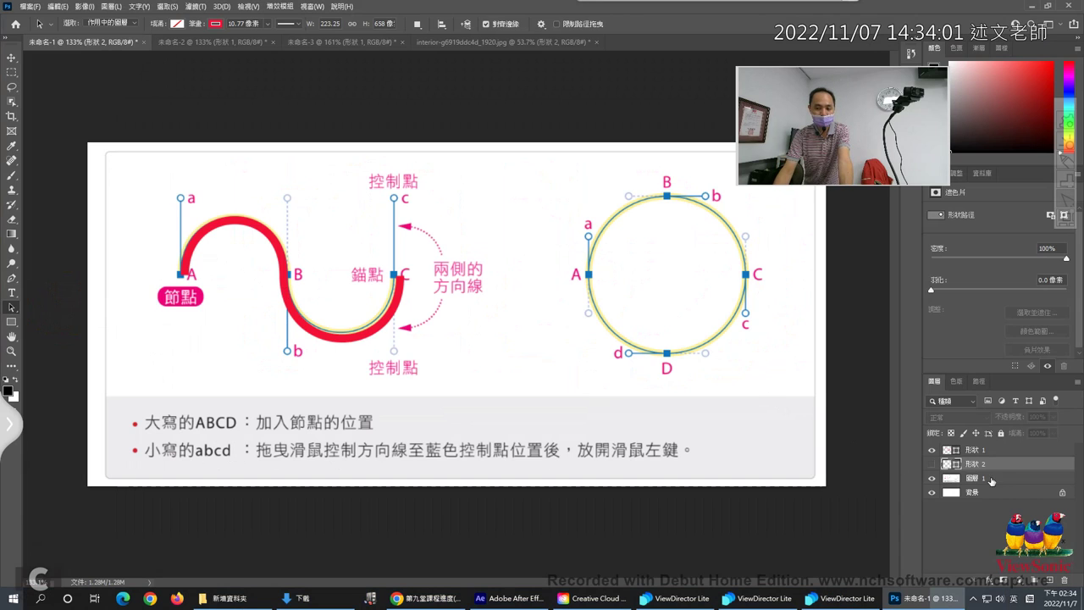
left_click(974, 450)
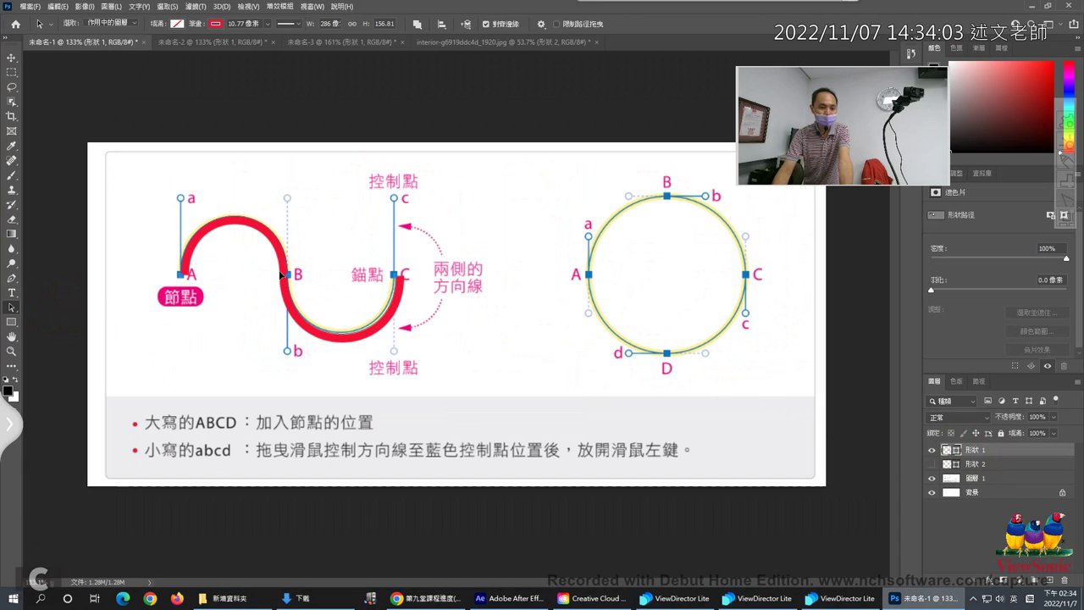
- Move the whole red wave path below the diagram's curve, and pull its first node's direction handle outward with the Direct Selection tool
left_click_drag(282, 258, 294, 371)
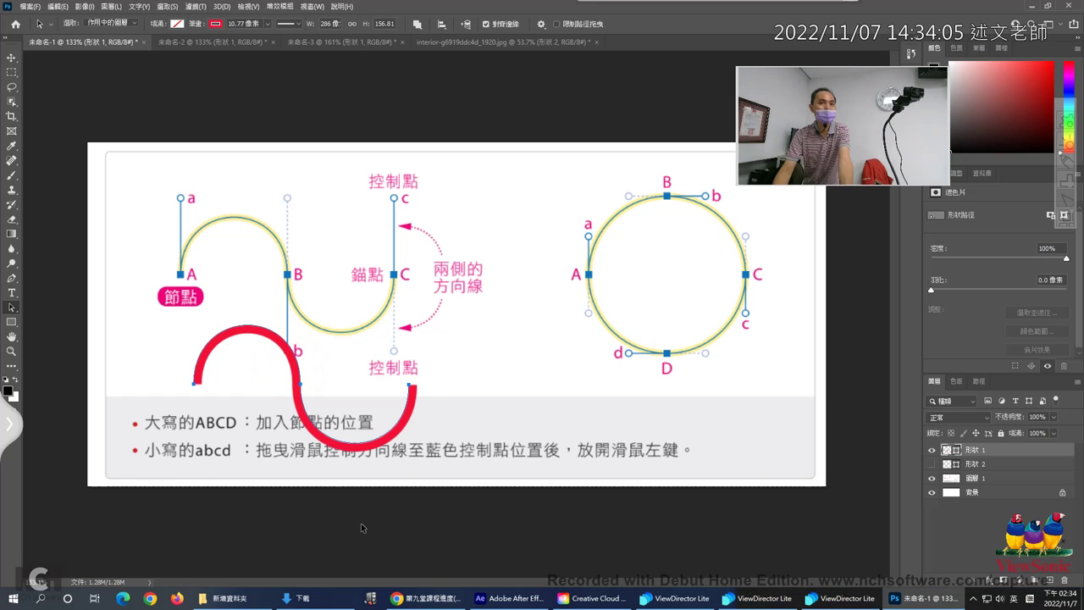
right_click(11, 308)
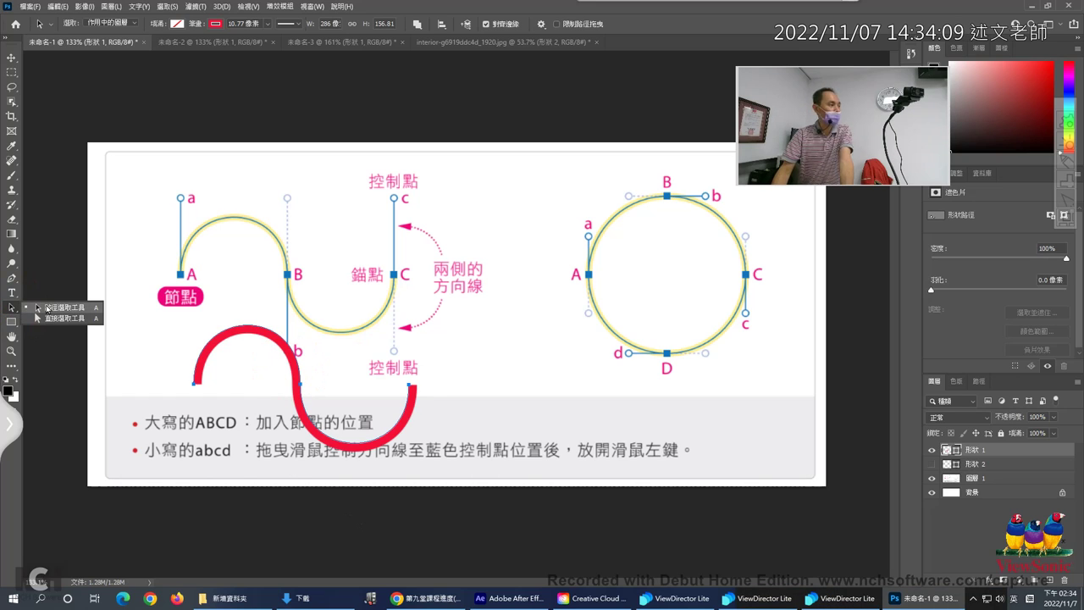
left_click(47, 309)
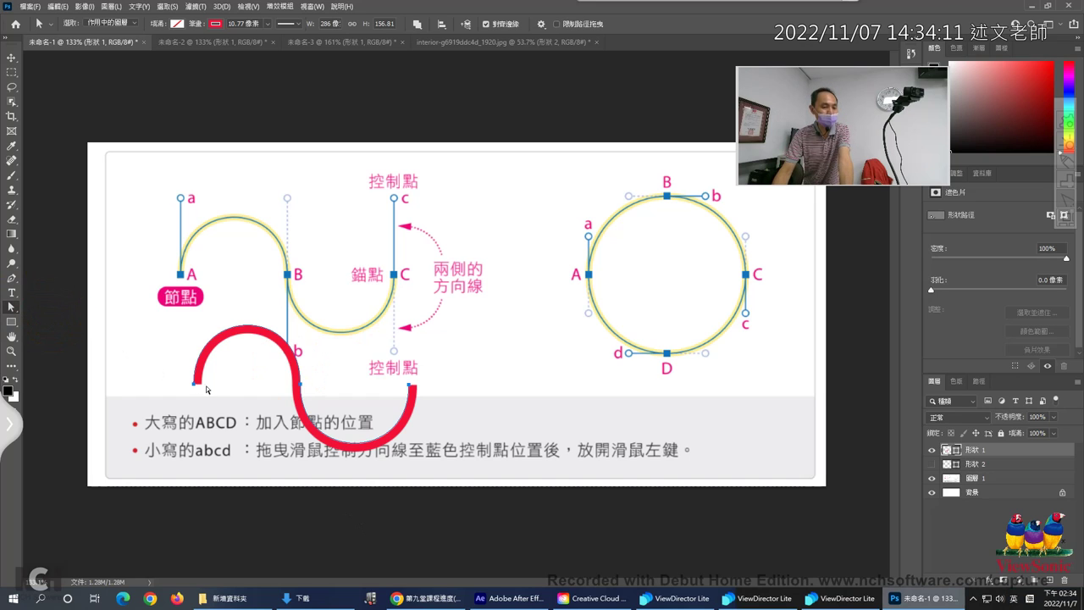
left_click(225, 407)
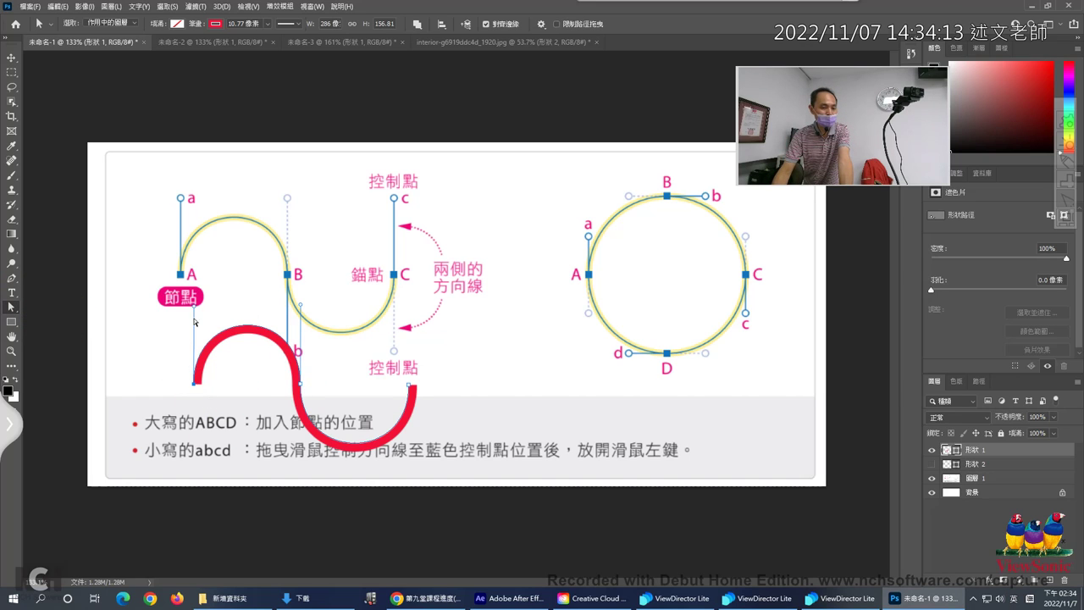
left_click_drag(196, 306, 121, 316)
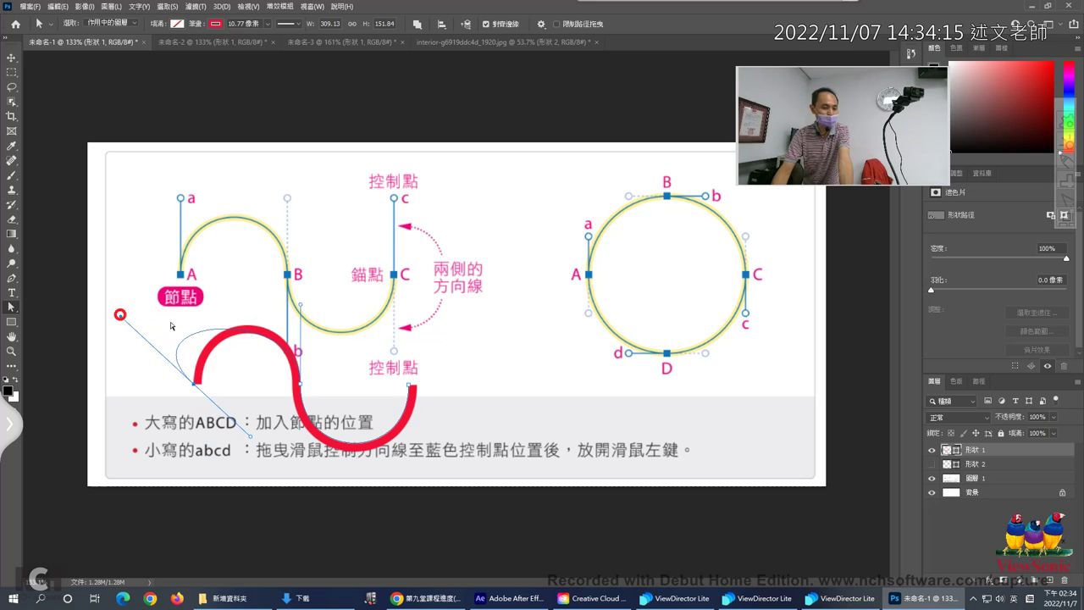
left_click(307, 308)
- Switch to After Effects, try the Hand tool and return to the Selection tool
left_click(491, 598)
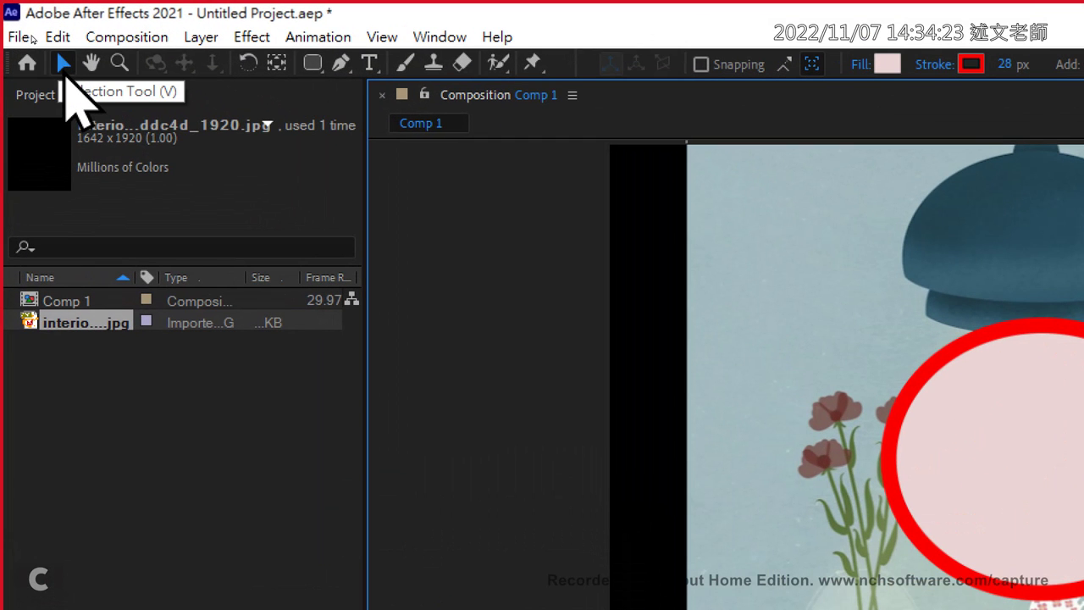
left_click(91, 63)
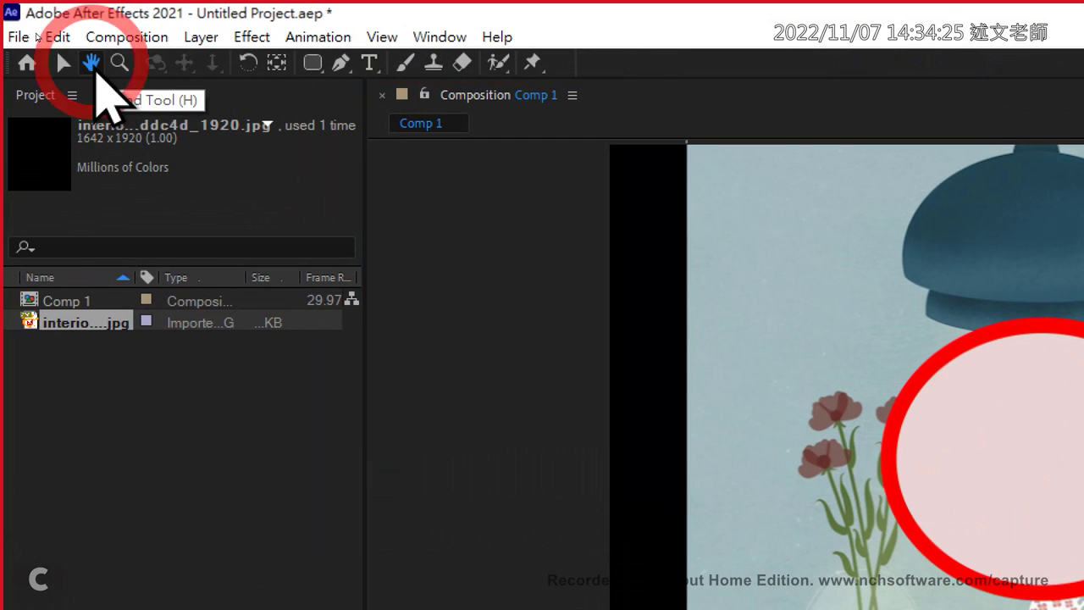
left_click(64, 68)
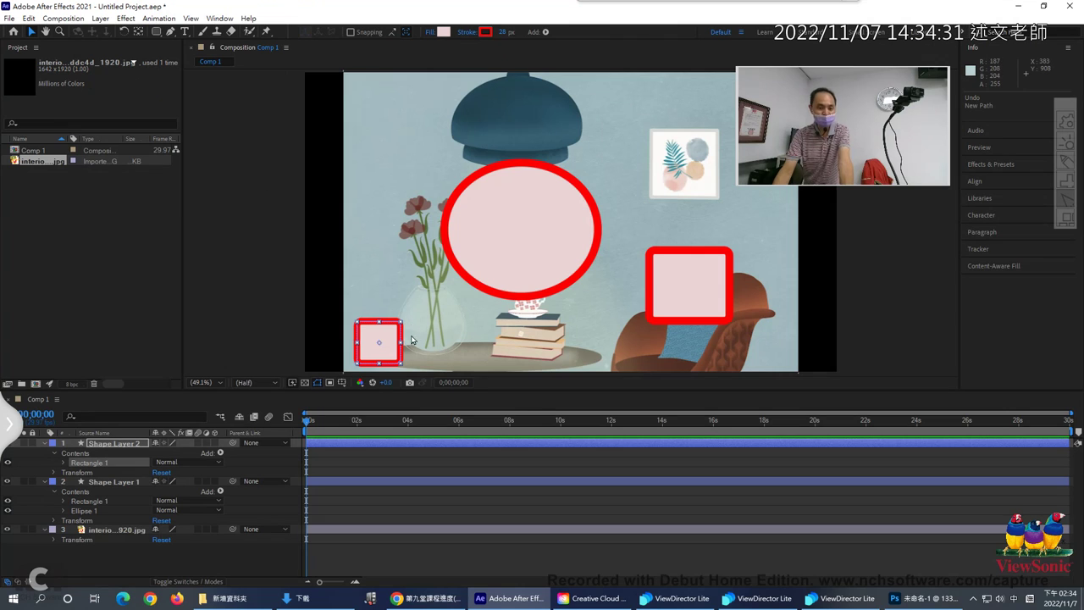
- Select Shape Layer 2 and its Rectangle 1 group in turn to compare the handles around the small rounded rectangle
key("slash")
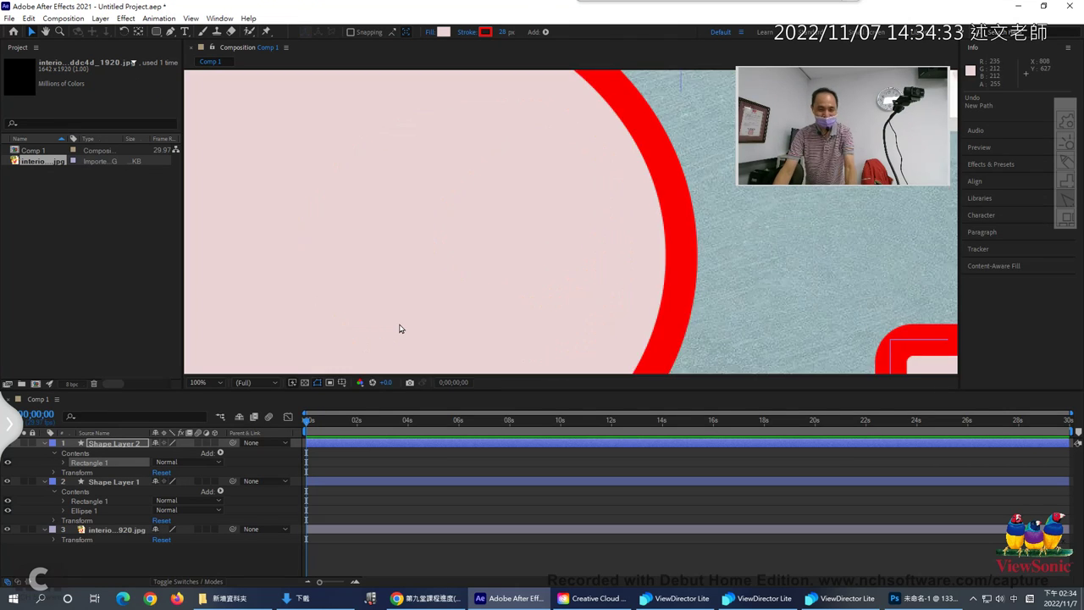
left_click_drag(398, 327, 577, 234)
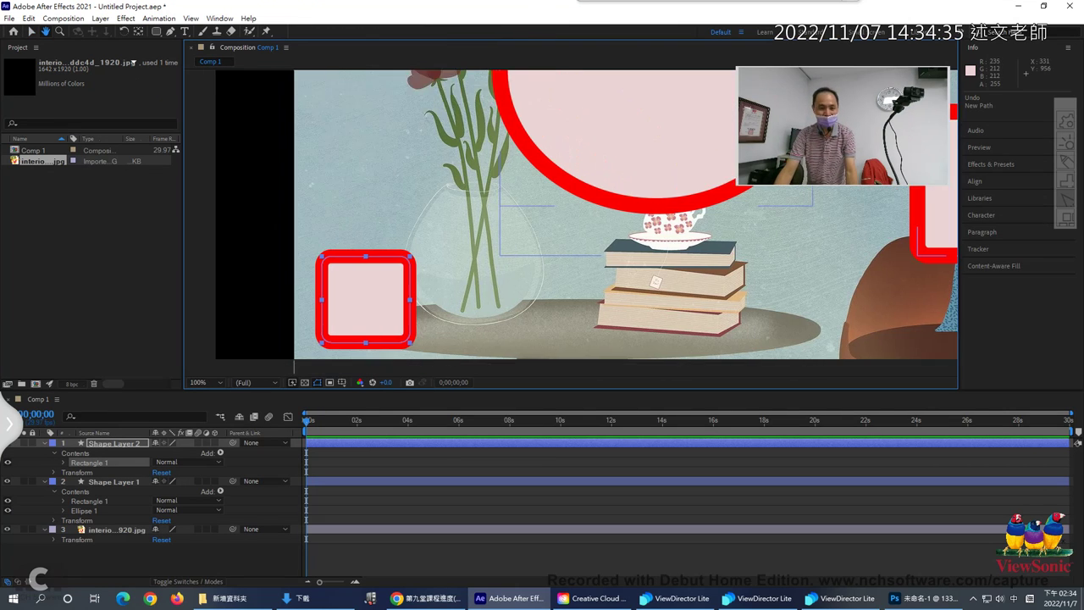
left_click_drag(382, 283, 426, 230)
key("v")
left_click(355, 327)
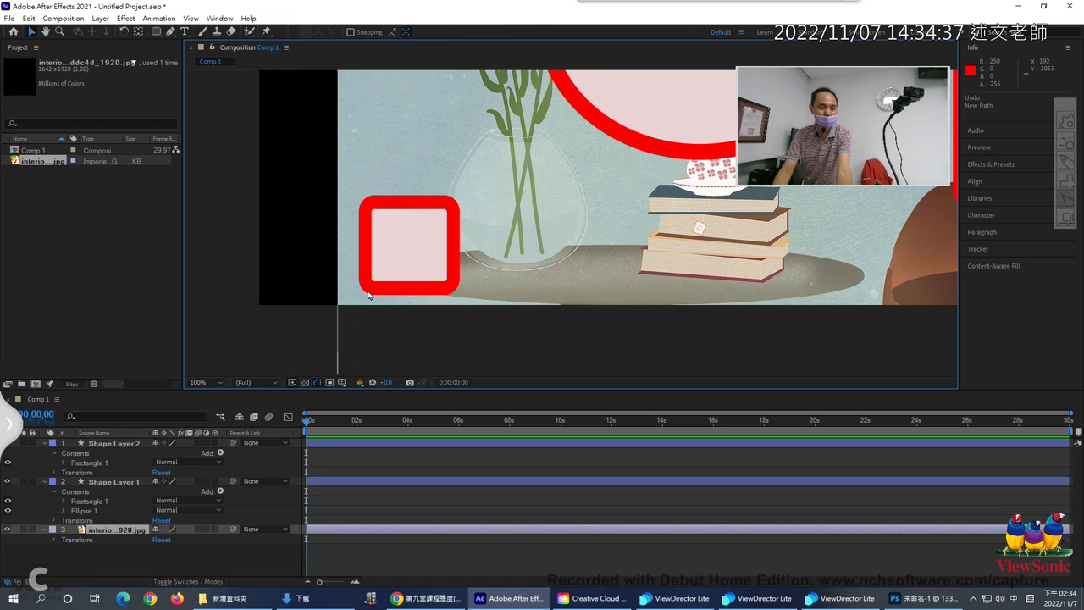
left_click(369, 289)
left_click(100, 451)
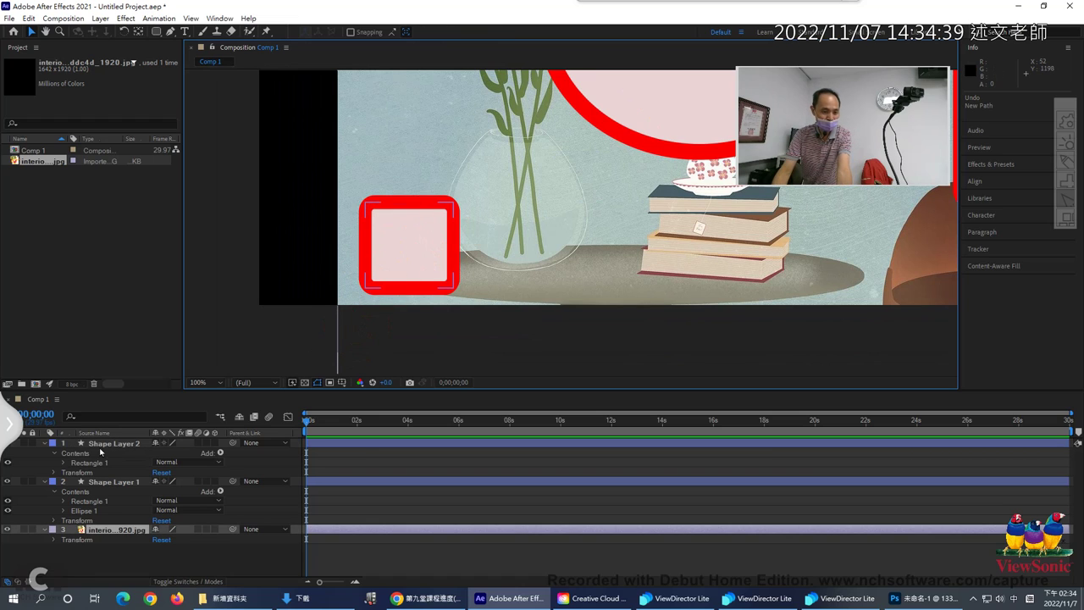
left_click(107, 444)
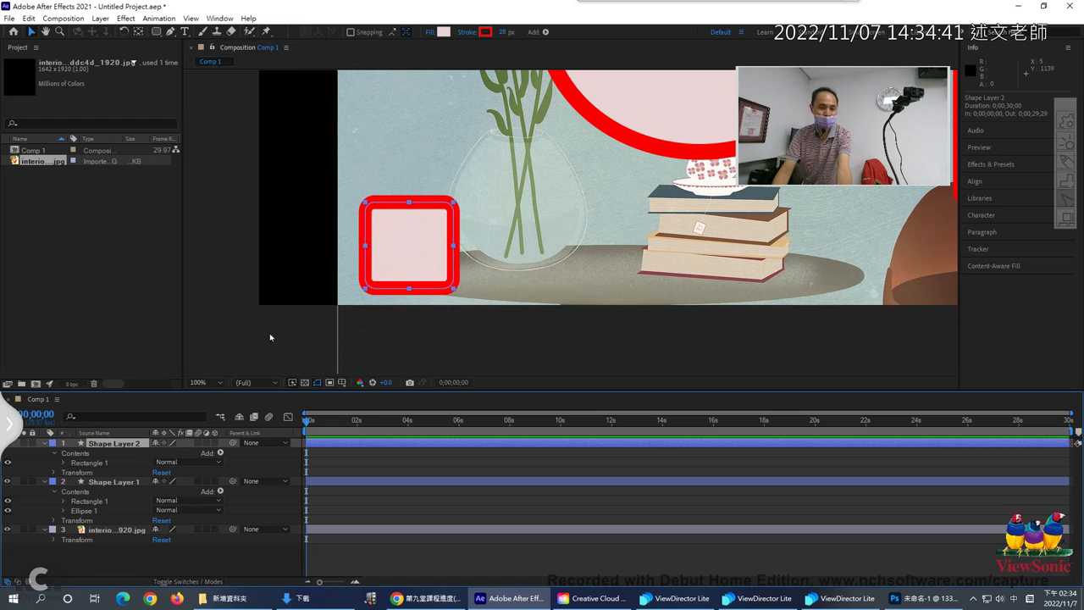
left_click(113, 463)
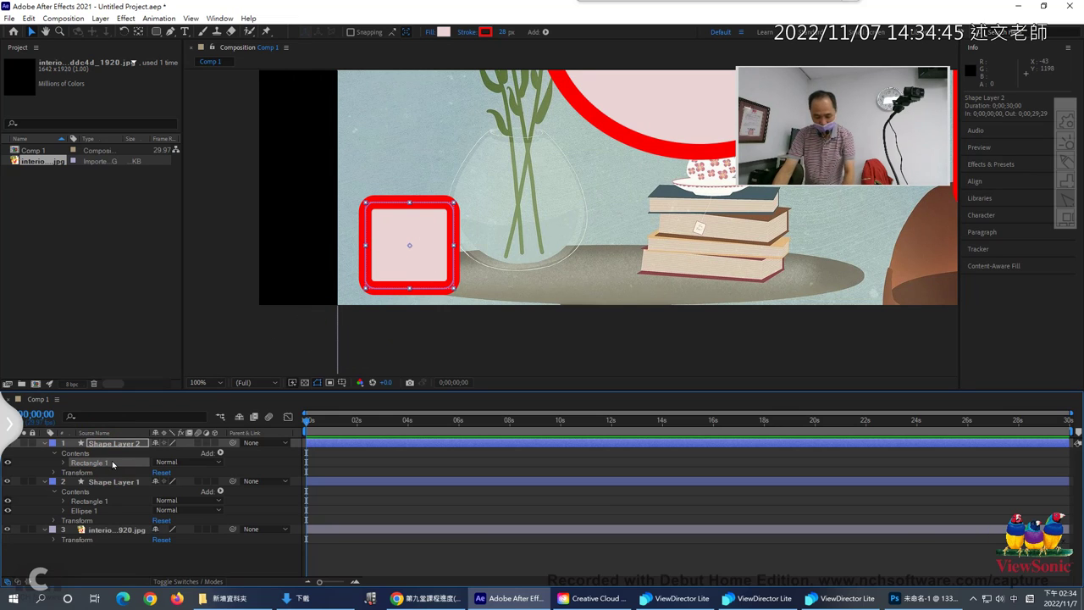
- Select Shape Layer 2 as a whole and move it about 63 px right and 31 px up in the composition
mouse_move(113, 459)
left_mouse_down()
mouse_move(125, 435)
mouse_move(131, 447)
mouse_move(149, 418)
left_mouse_up()
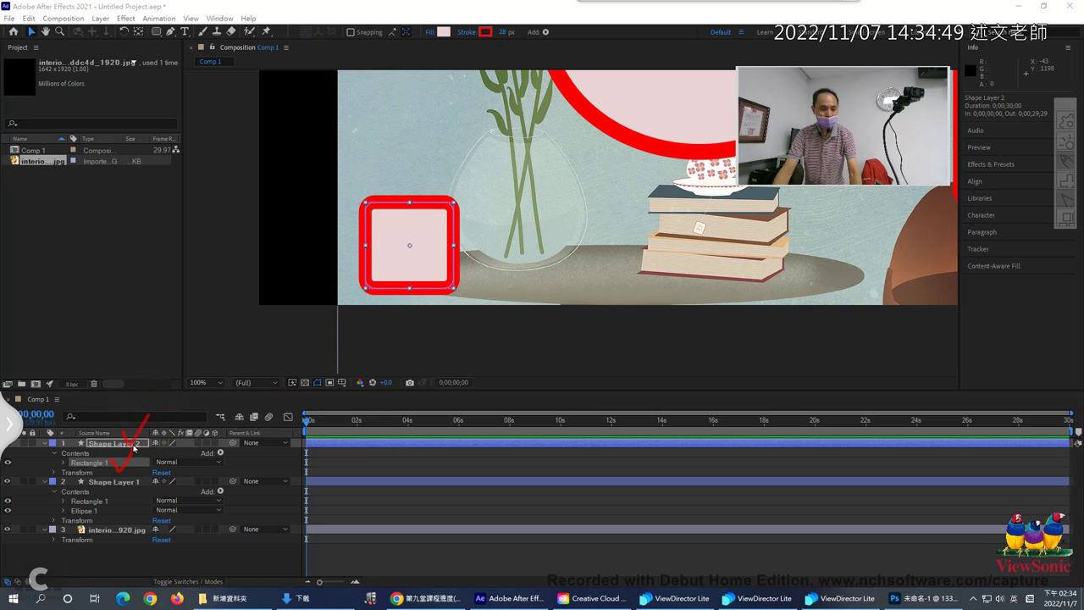
left_click(133, 445)
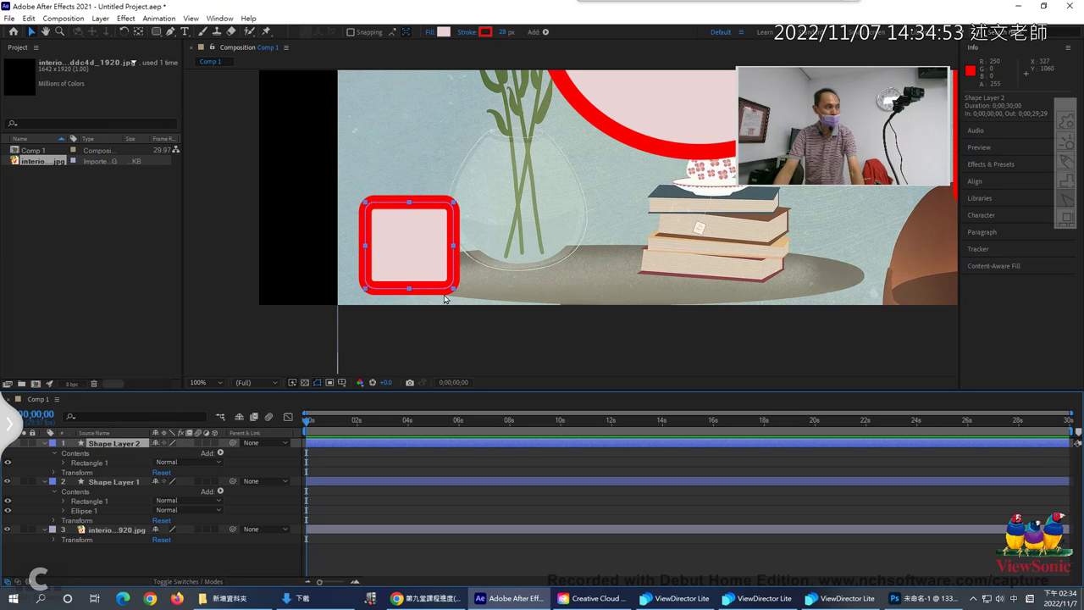
left_click_drag(421, 288, 450, 266)
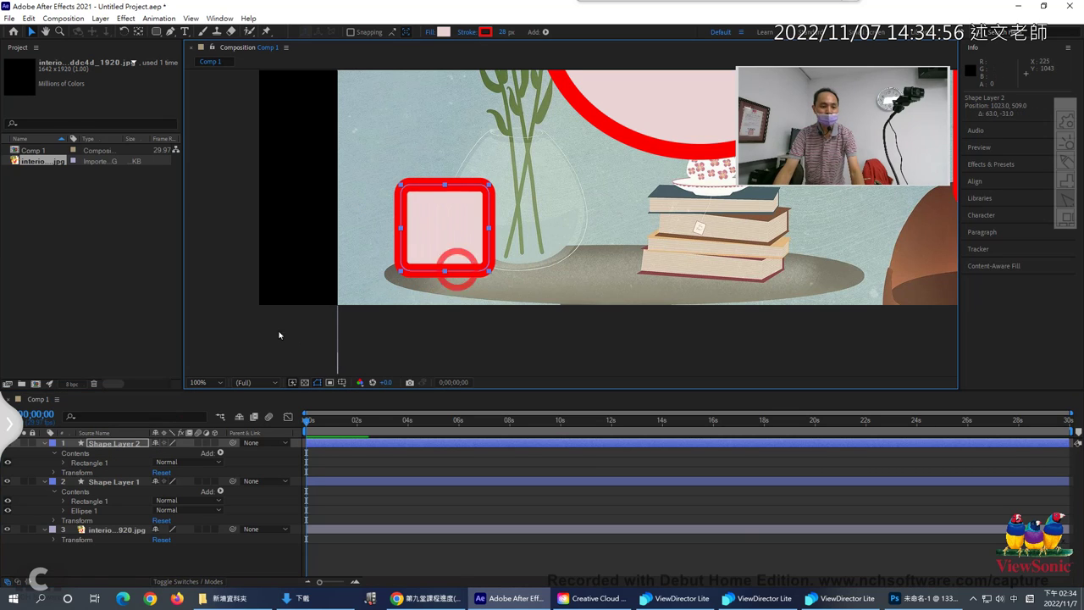
- Try to reshape Shape Layer 2's Rectangle 1 by moving its upper middle handle, and undo the change
left_click(89, 463)
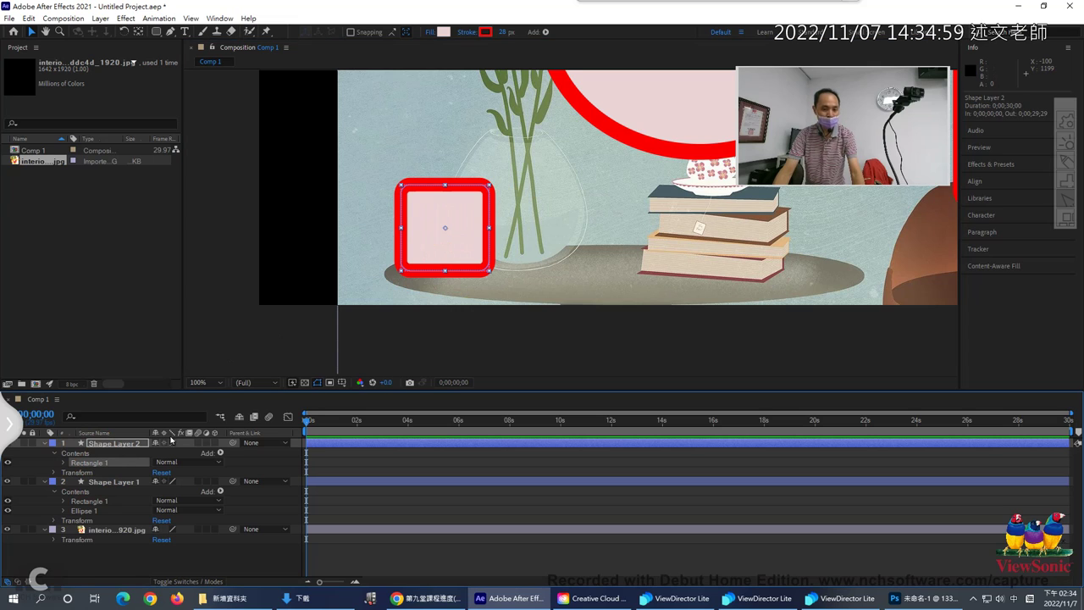
left_click(447, 189)
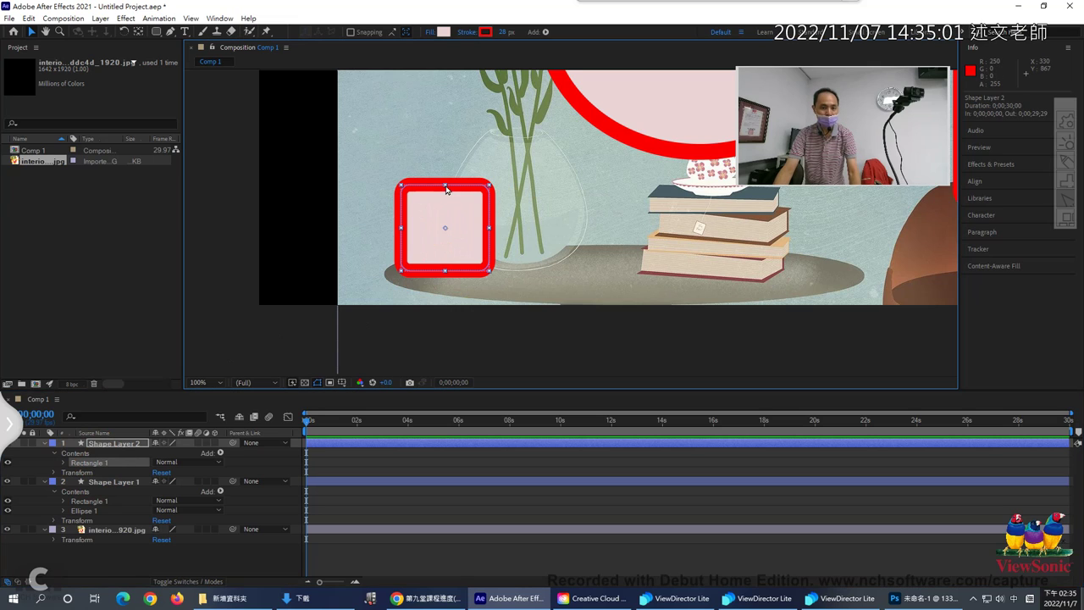
left_click_drag(446, 189, 478, 199)
key("ctrl+z")
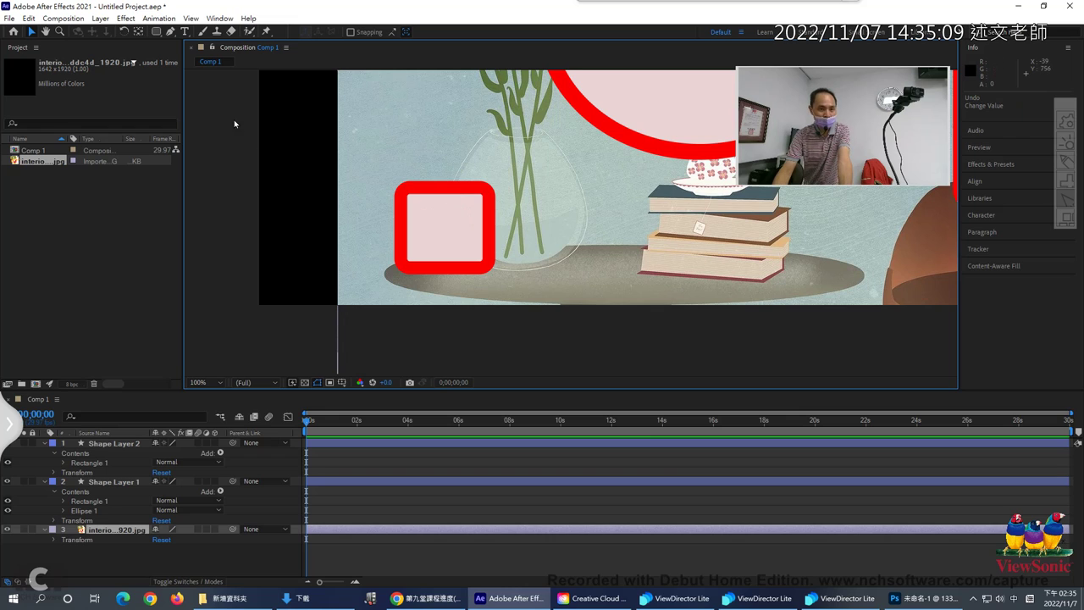
- Activate the Pen tool, and delete Shape Layer 2 and Shape Layer 1 from Comp 1
left_click(156, 32)
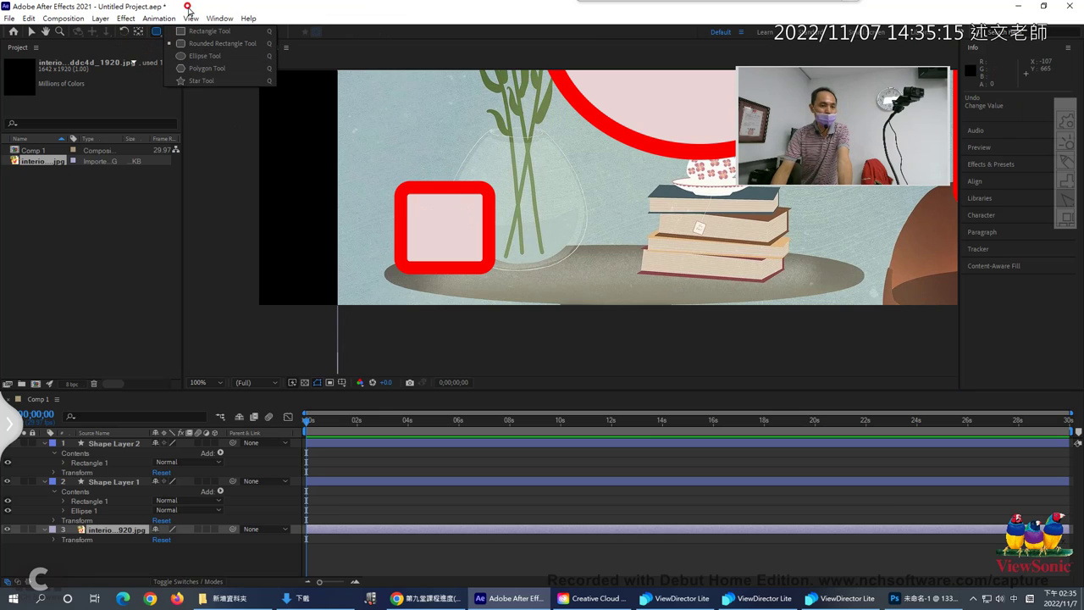
left_click(353, 36)
left_click(170, 32)
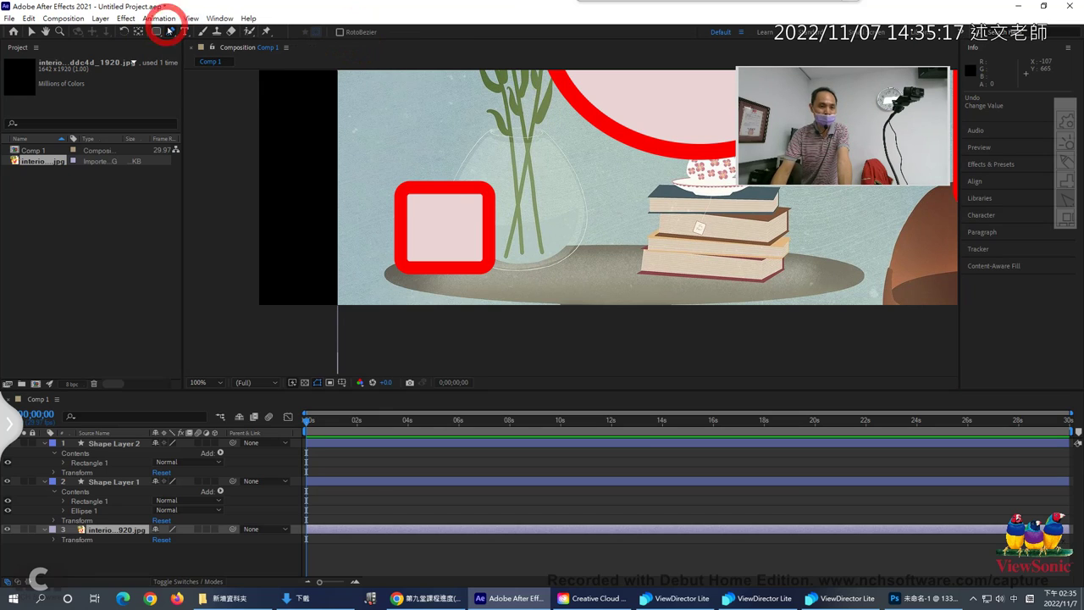
left_click(104, 551)
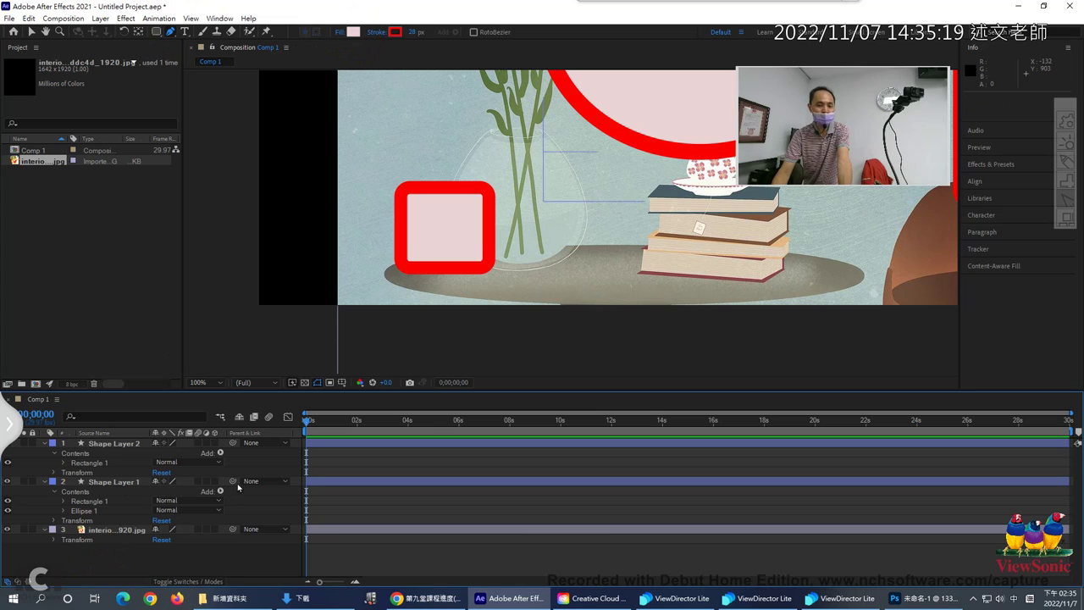
left_click(101, 443)
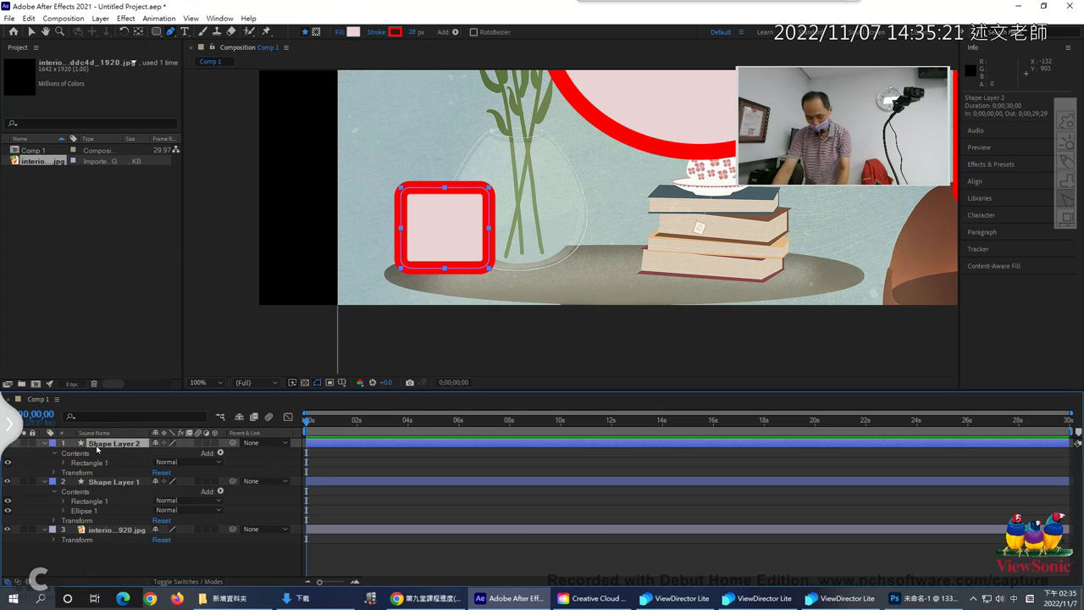
key("Delete")
left_click(131, 443)
key("Delete")
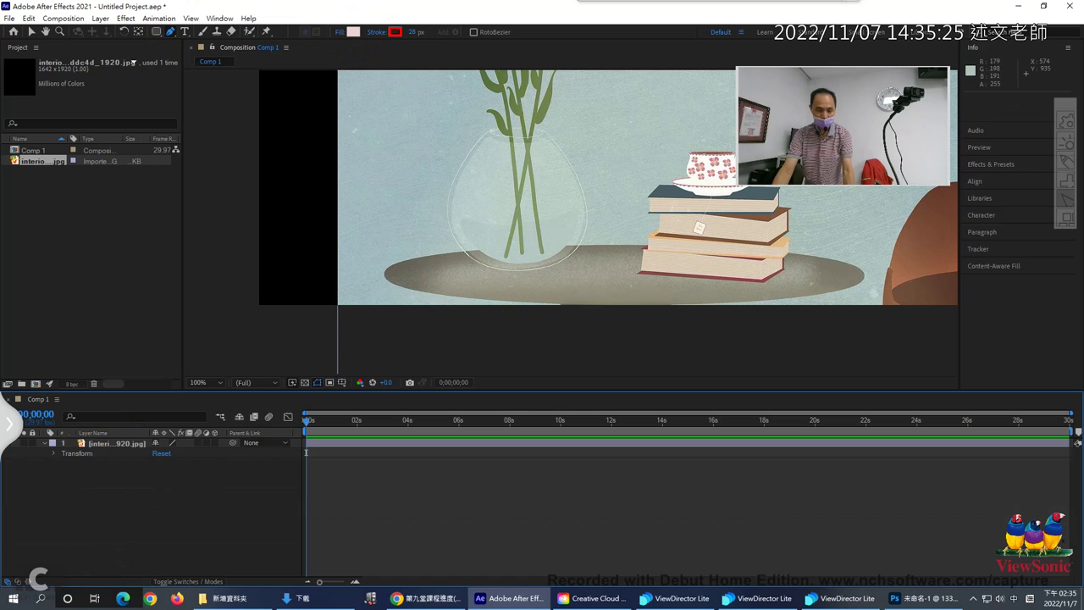
- Draw an open four-point curve with the Pen tool from beside the flowers, over the stems and down to the teacup
key("h")
left_click_drag(581, 193, 580, 331)
key("g")
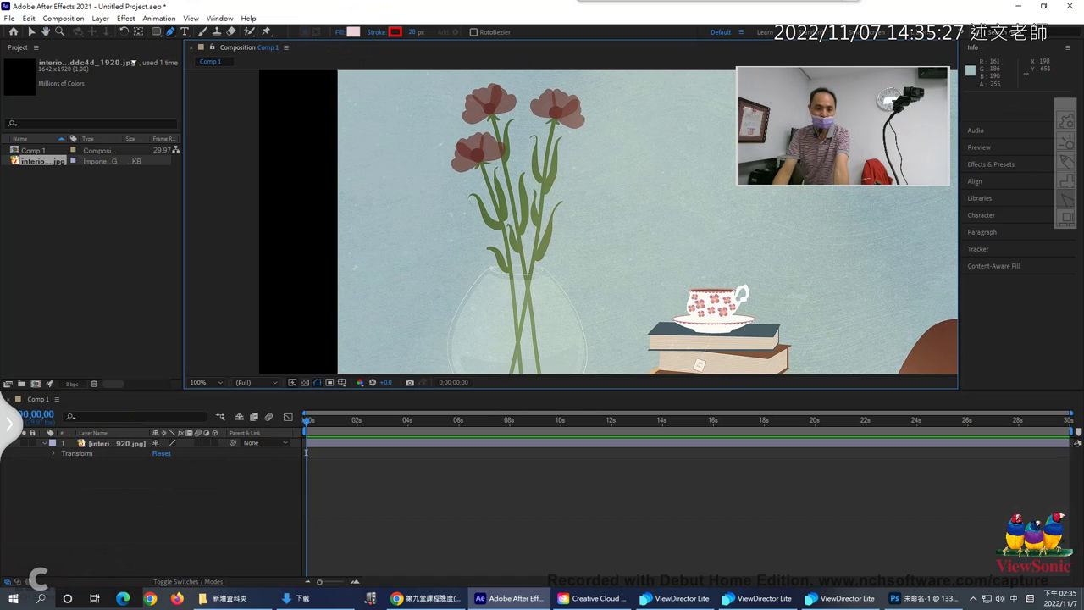
left_click(355, 245)
left_click_drag(415, 219, 430, 163)
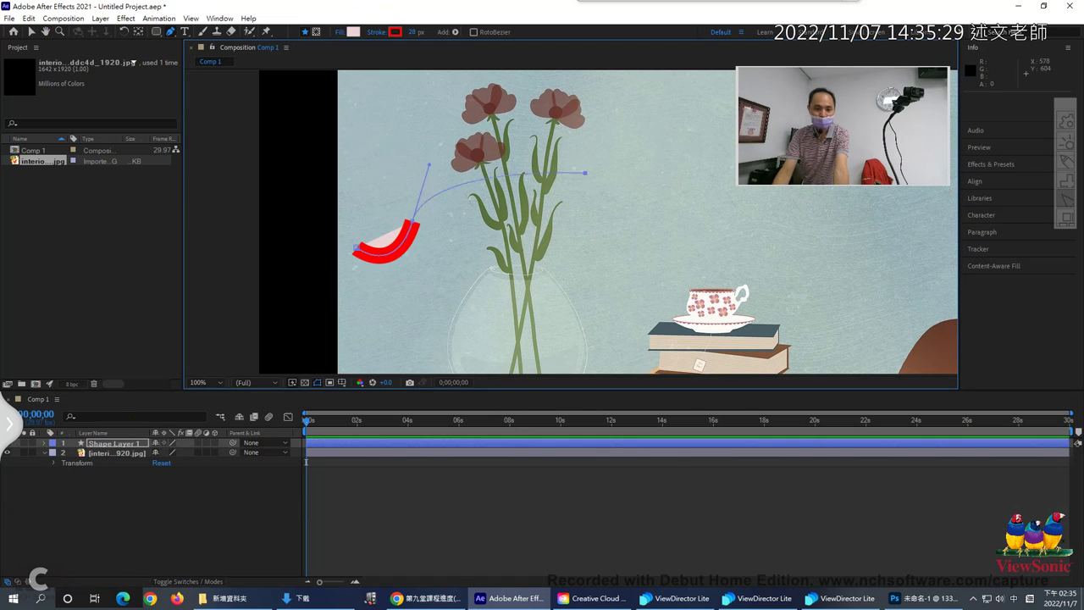
left_click_drag(584, 173, 603, 243)
left_click_drag(695, 313, 811, 283)
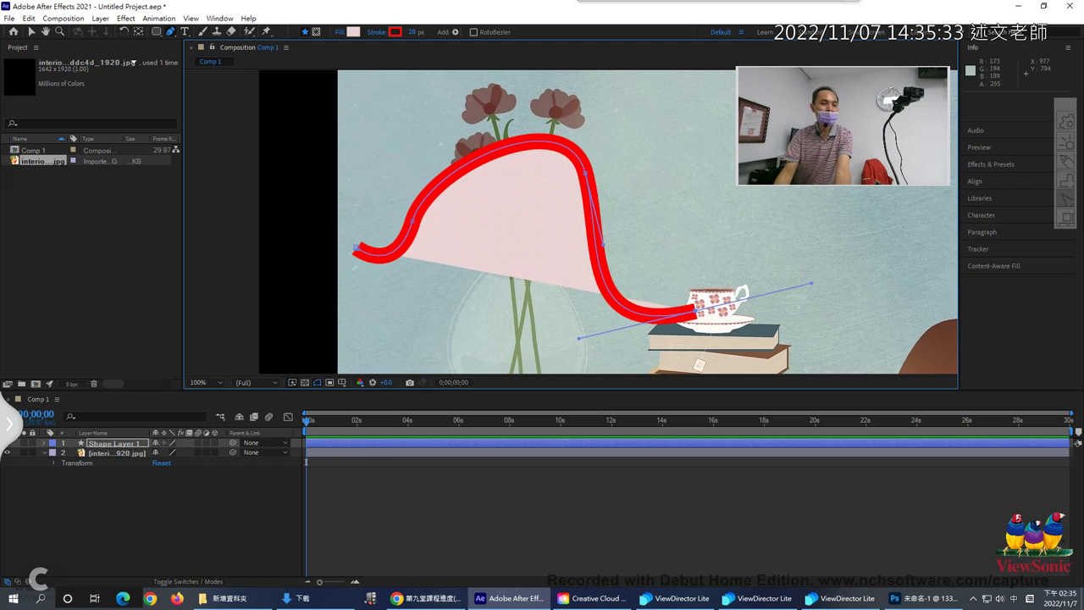
- Expand the contents of the new Shape Layer 1 and select its Shape 1 group with the Selection tool
left_click(31, 32)
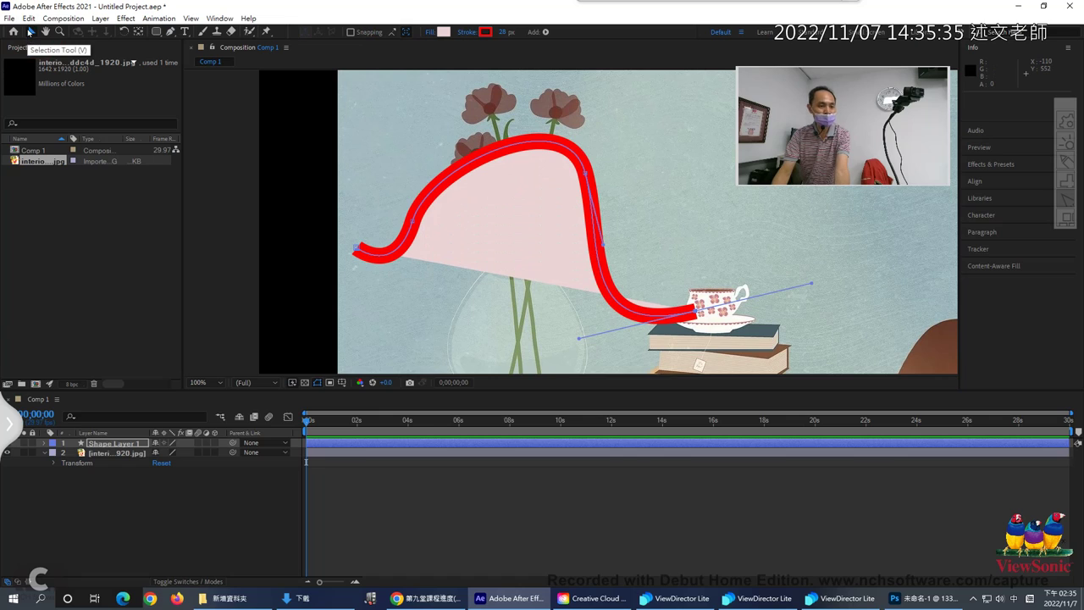
left_click(44, 443)
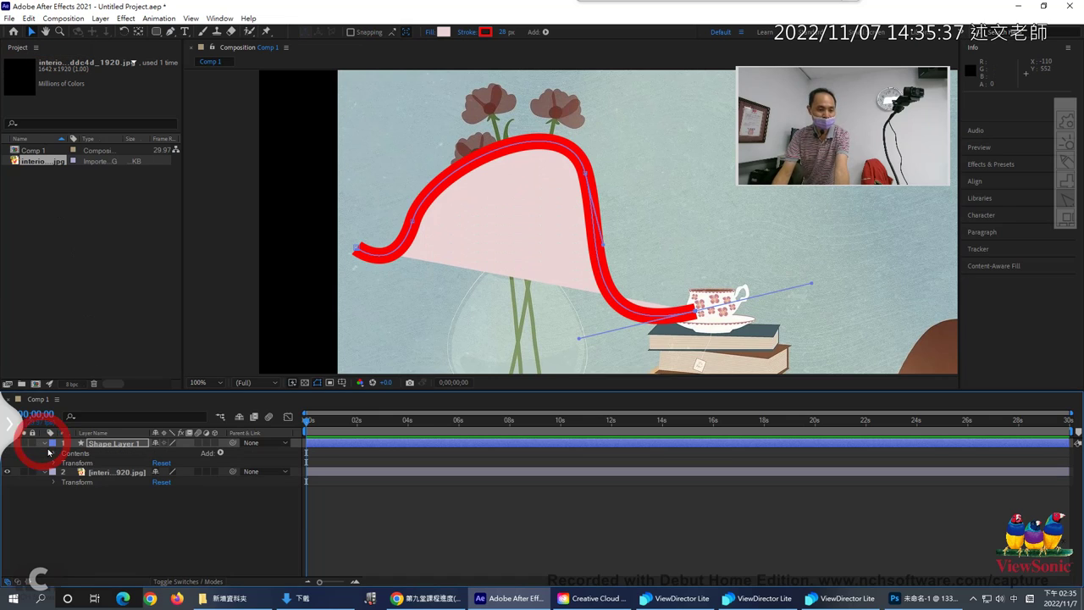
left_click(52, 455)
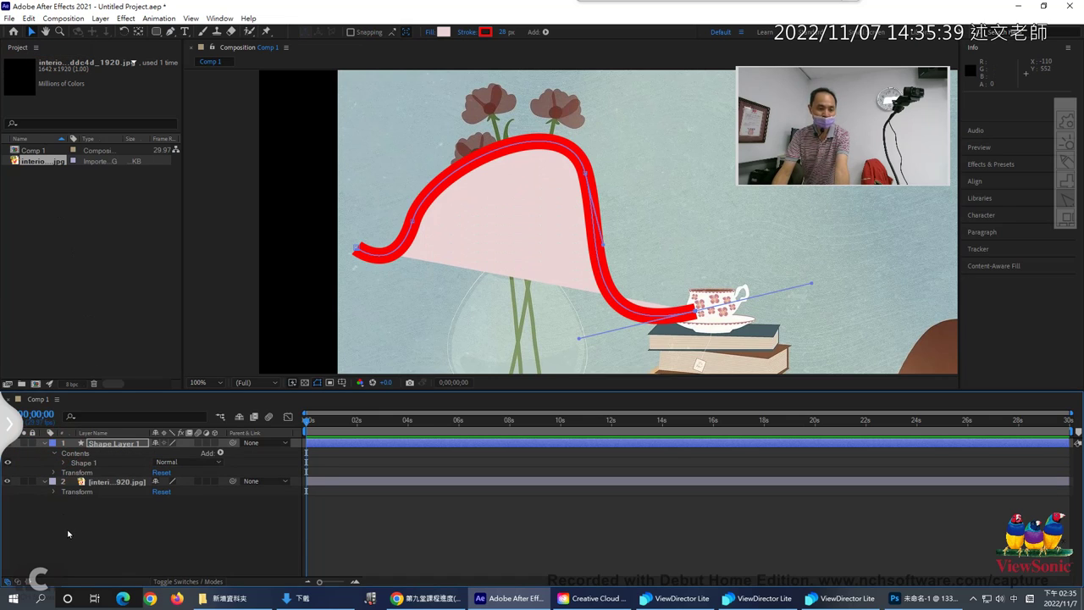
left_click(89, 466)
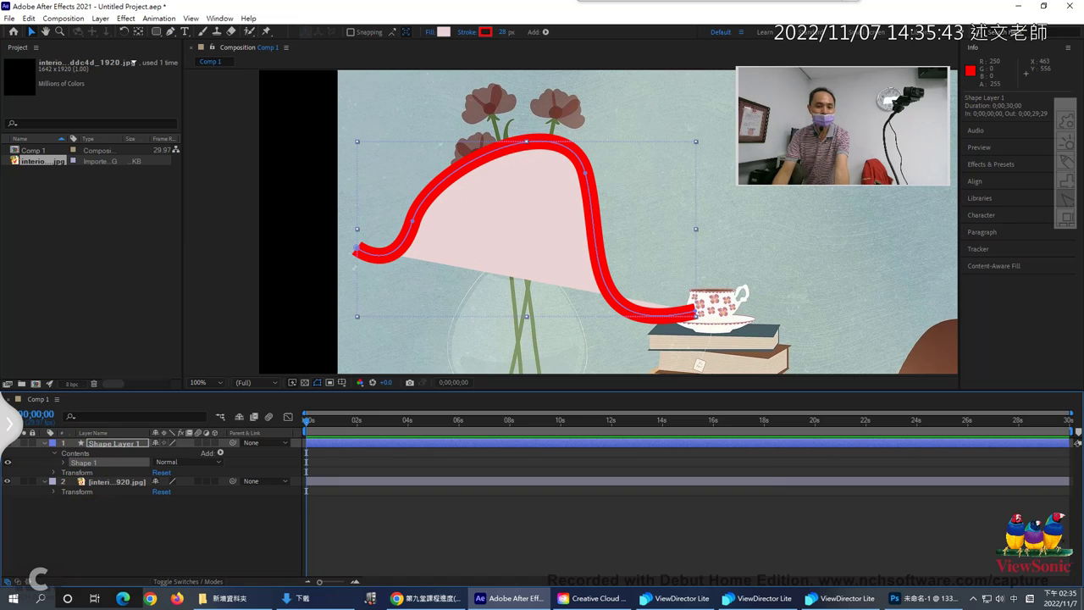
- Try picking the upper middle handle of Shape 1 in the composition, deselect the shape, and reselect Shape 1
left_click(527, 146)
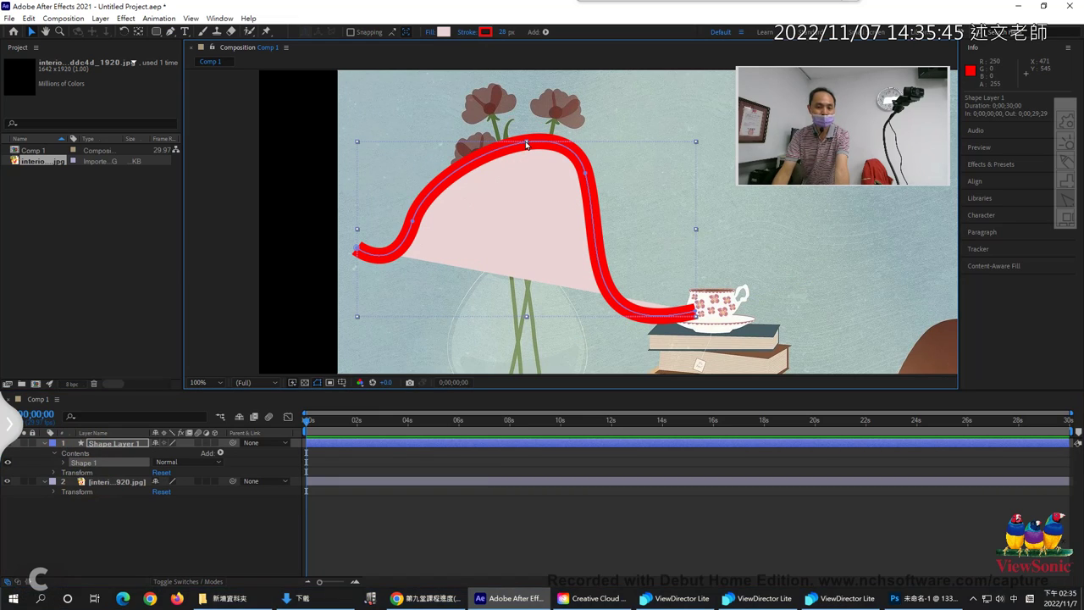
left_click(500, 200)
left_click(465, 341)
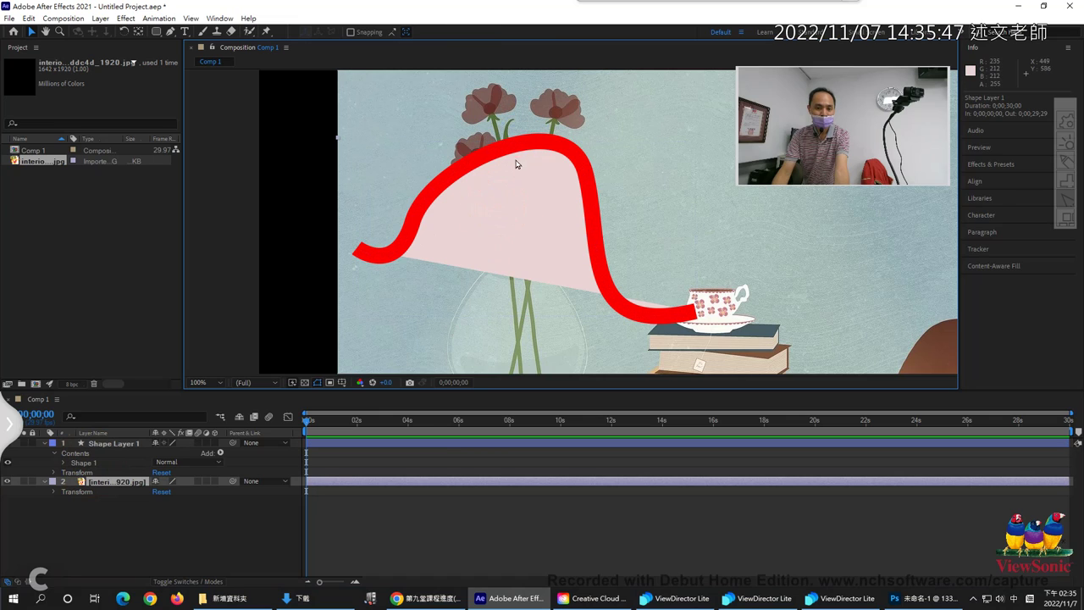
left_click(103, 463)
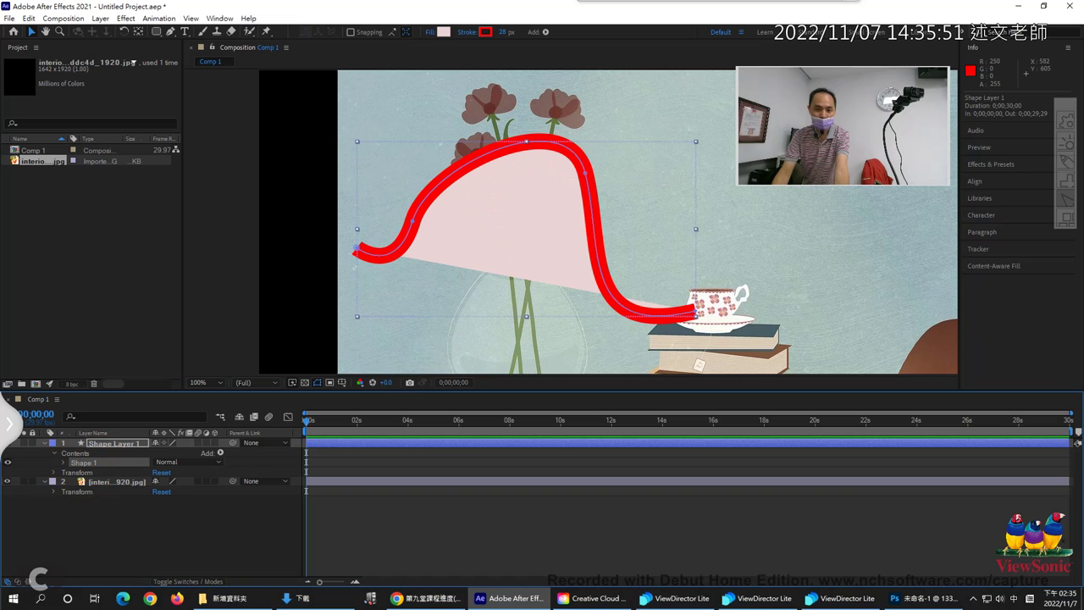
- Move Shape 1's upper-right vertex left to straighten the slope, and shift the whole Shape Layer 1 down and left by -26, 63
left_click(585, 173)
left_click_drag(585, 172, 552, 174)
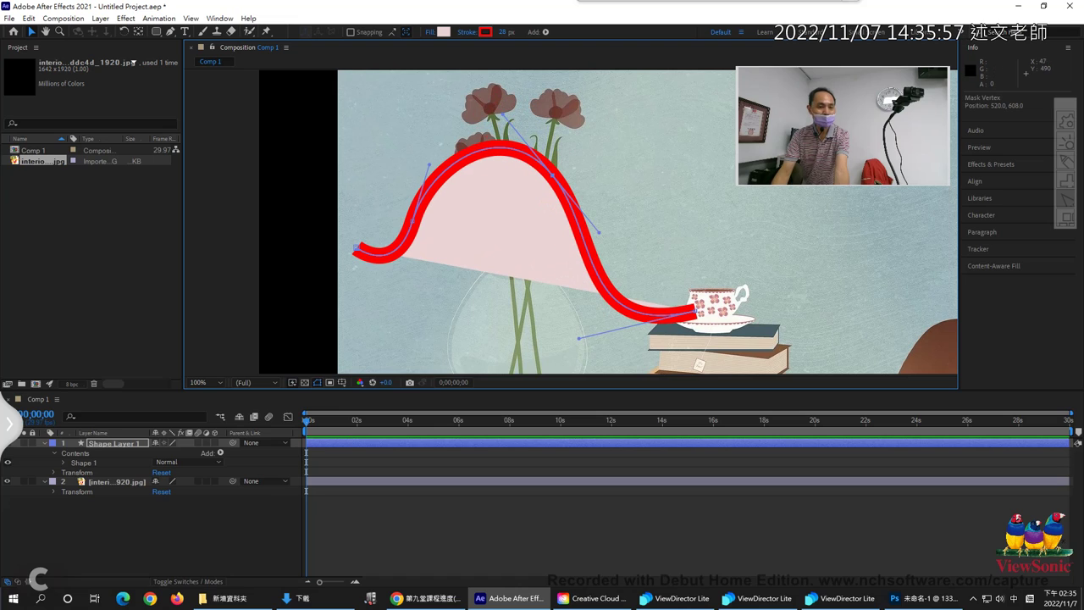
left_click(105, 443)
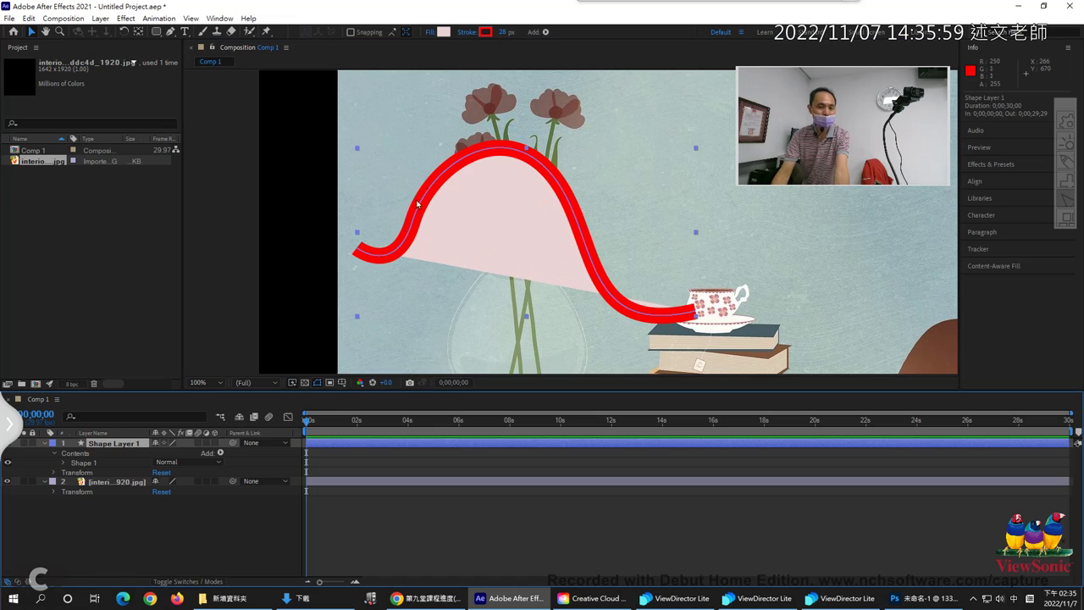
left_click_drag(440, 204, 425, 238)
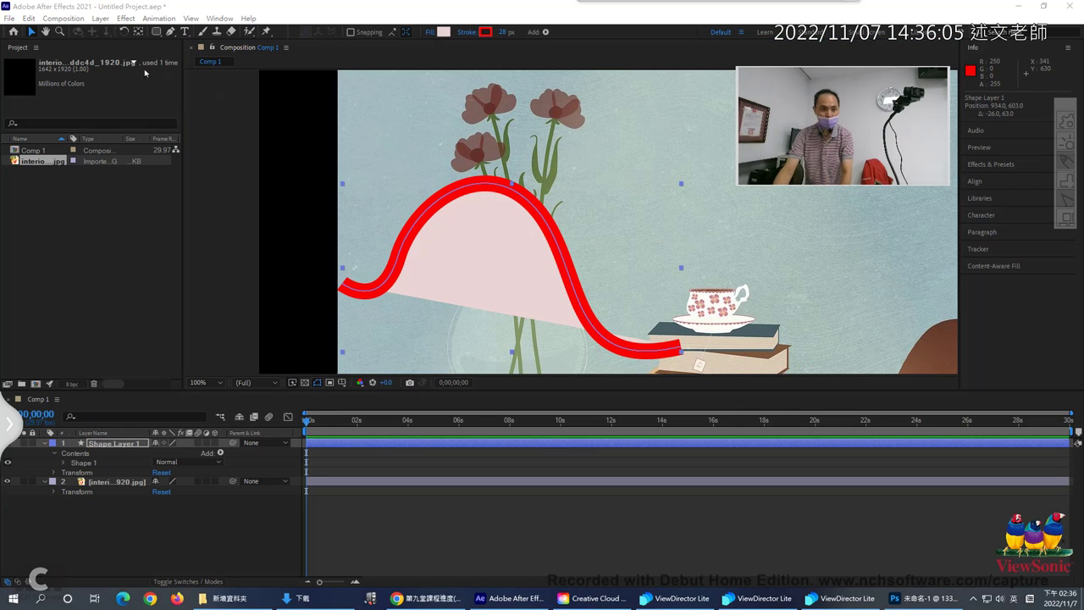
mouse_move(40, 46)
left_mouse_down()
mouse_move(21, 21)
mouse_move(44, 38)
mouse_move(20, 44)
left_mouse_up()
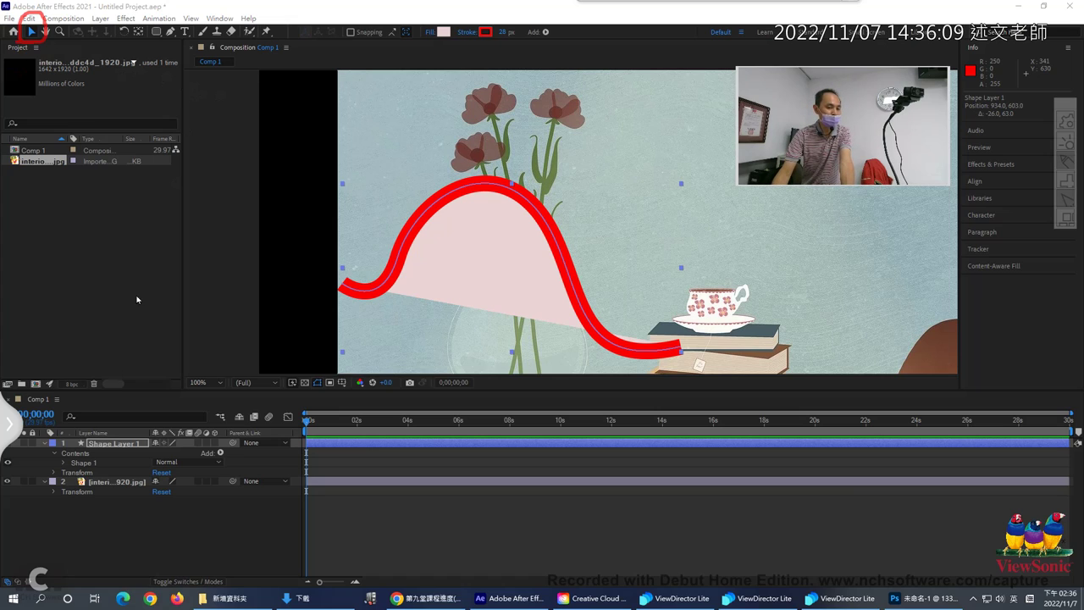
mouse_move(78, 415)
left_mouse_down()
mouse_move(49, 427)
mouse_move(69, 480)
mouse_move(146, 487)
mouse_move(136, 413)
mouse_move(68, 405)
left_mouse_up()
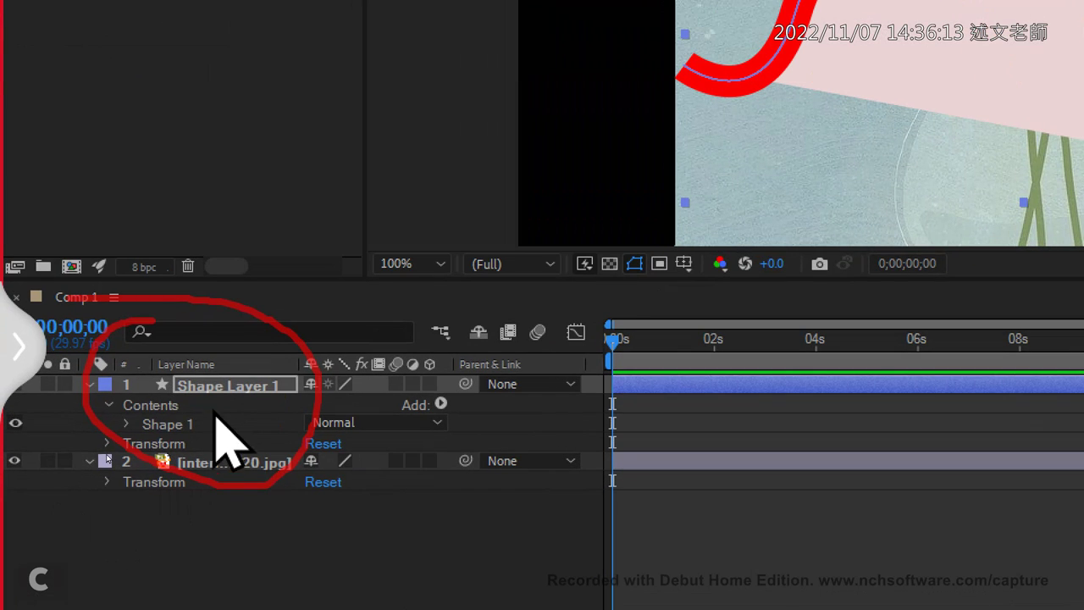
mouse_move(219, 381)
left_mouse_down()
mouse_move(229, 389)
mouse_move(246, 369)
left_mouse_up()
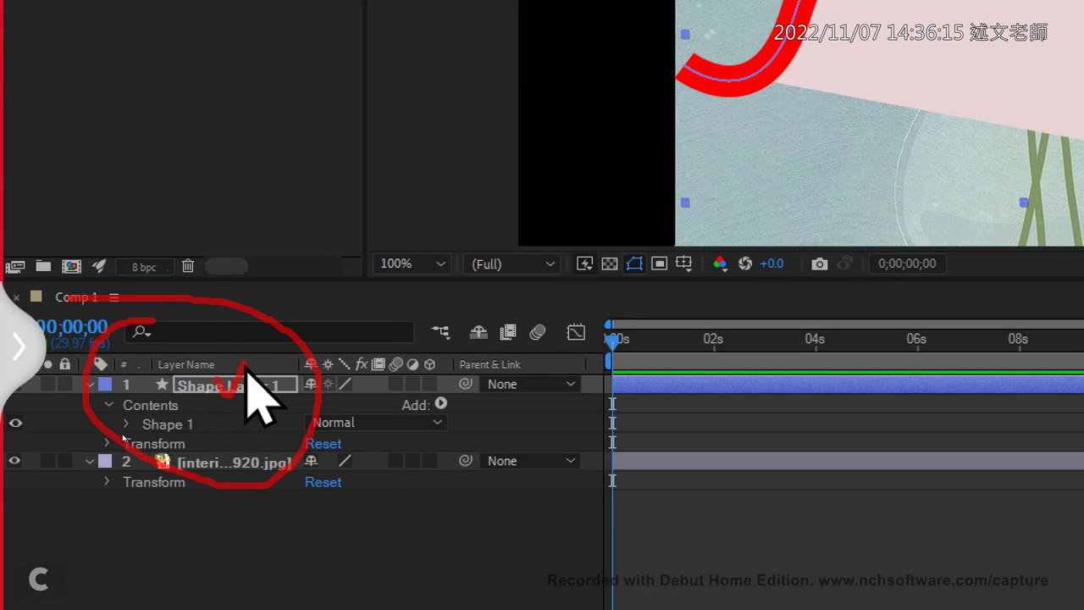
left_click_drag(426, 258, 383, 283)
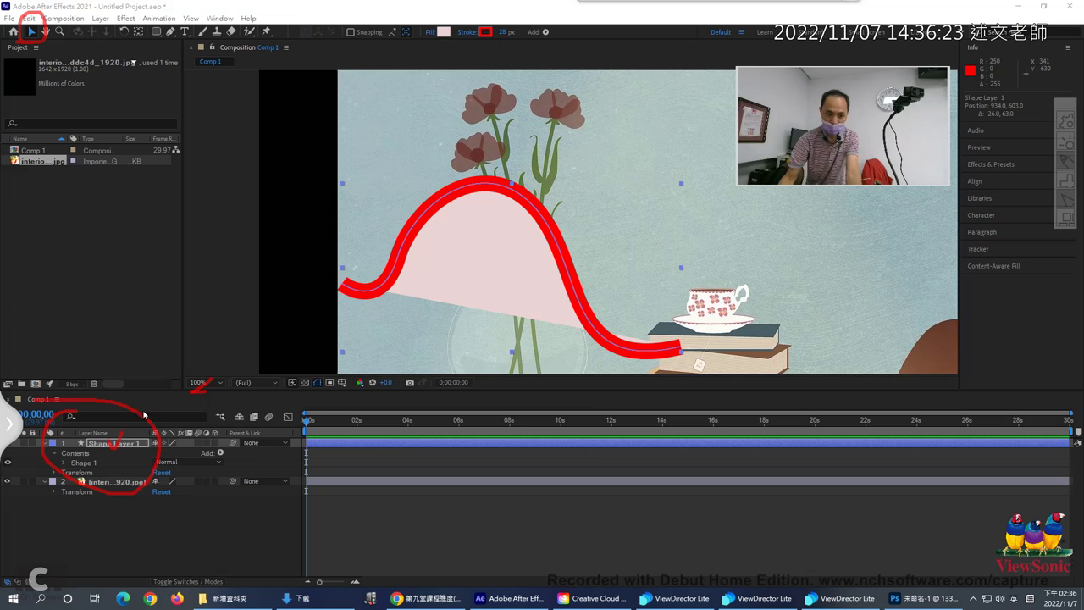
mouse_move(201, 417)
left_mouse_down()
mouse_move(201, 383)
mouse_move(221, 379)
left_mouse_up()
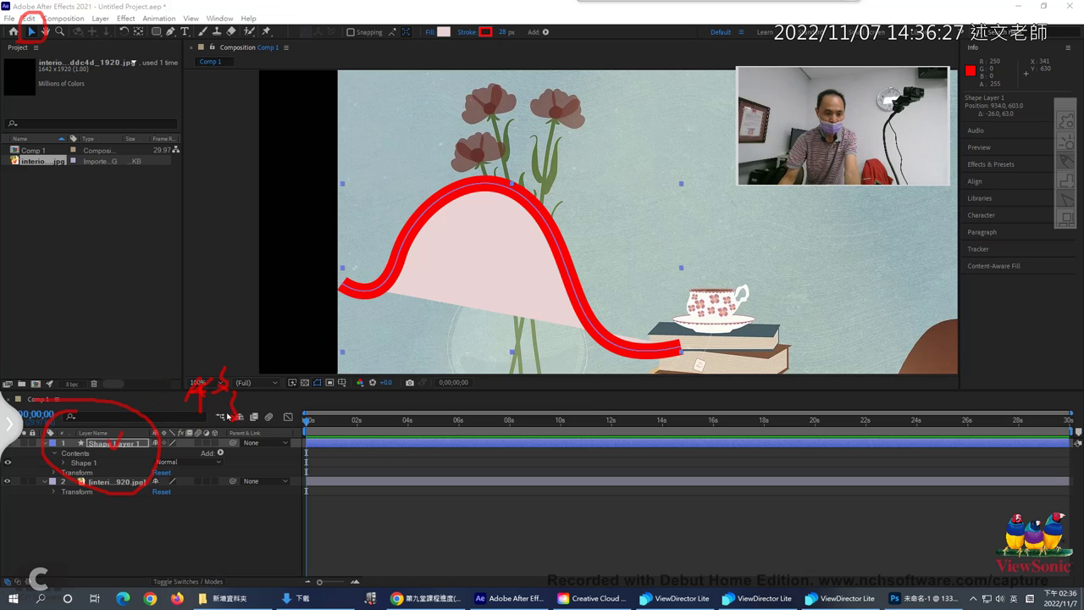
mouse_move(64, 465)
left_mouse_down()
mouse_move(96, 453)
mouse_move(99, 470)
mouse_move(80, 475)
mouse_move(128, 468)
mouse_move(247, 483)
mouse_move(367, 381)
mouse_move(381, 317)
mouse_move(356, 332)
mouse_move(381, 320)
mouse_move(406, 333)
left_mouse_up()
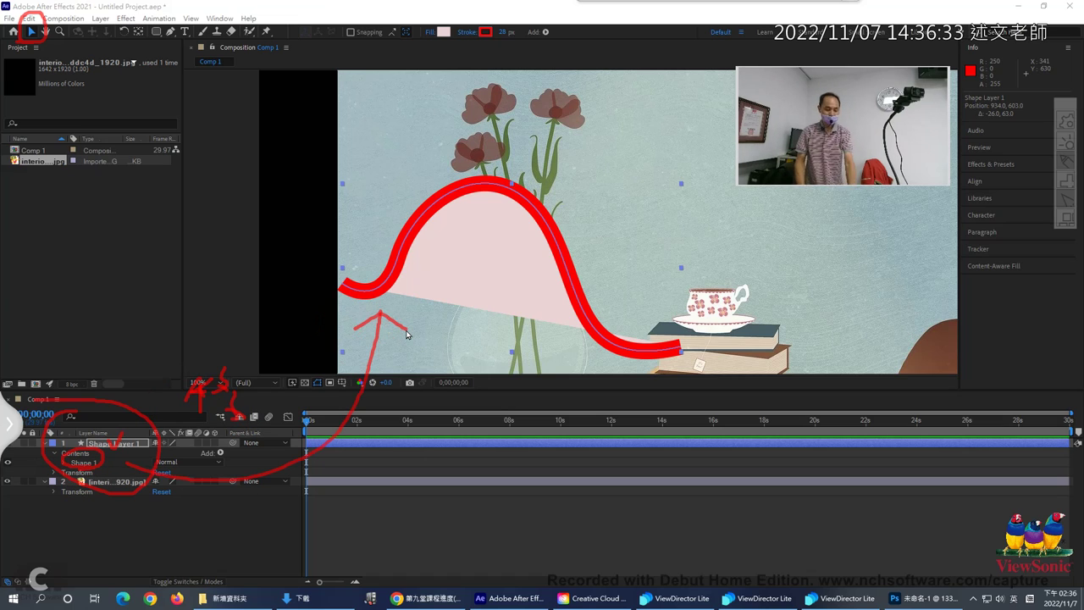
key("Escape")
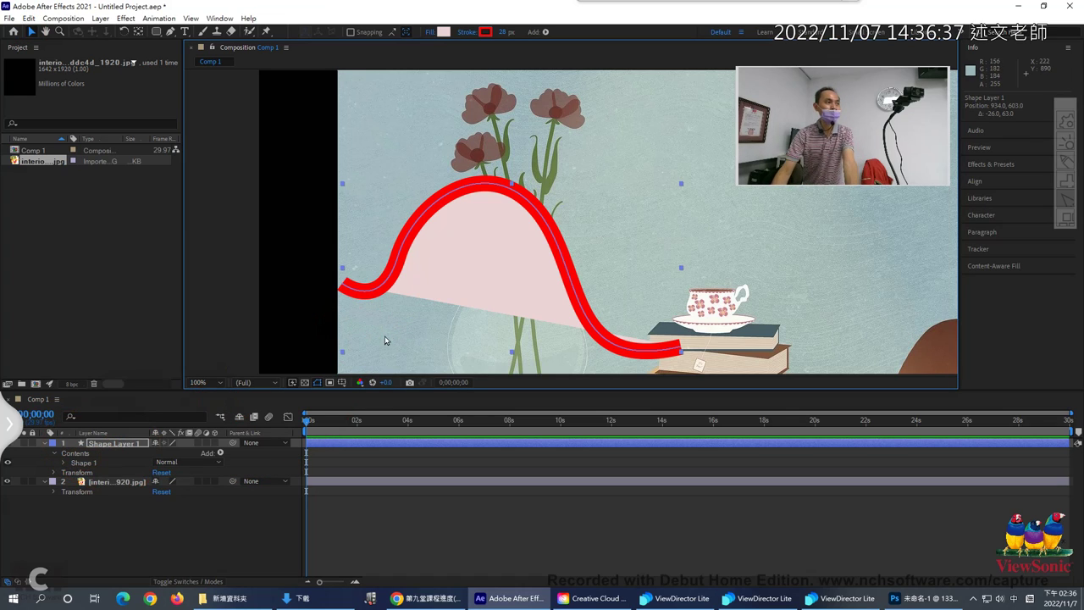
- Switch to the Chrome lesson slides and read slide 6 on preset shapes, highlighting the shape names and "Convert to Bezier Path"
left_click(428, 599)
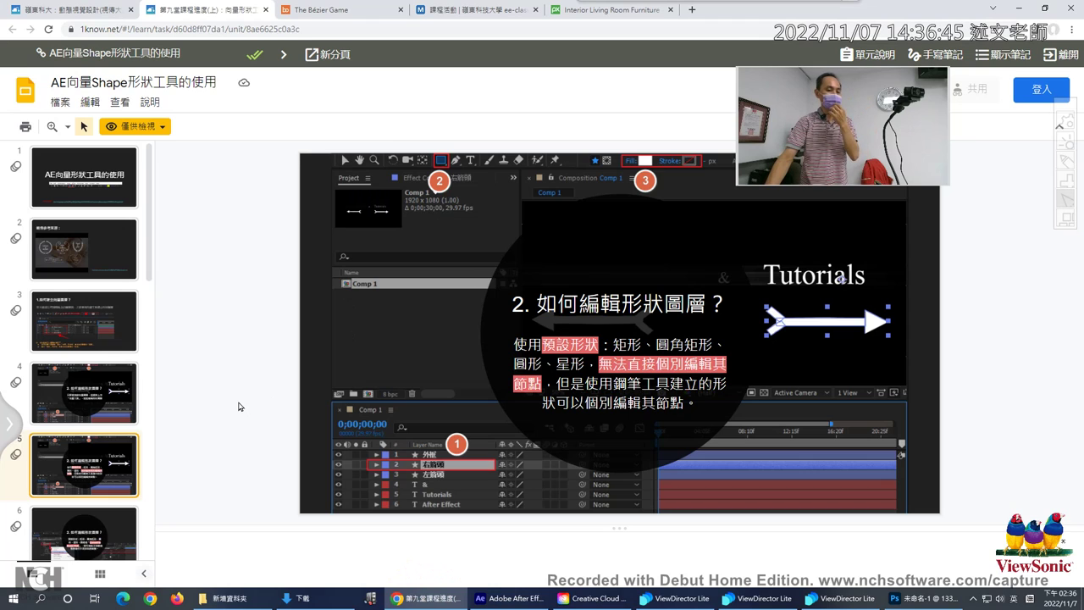
key("Down")
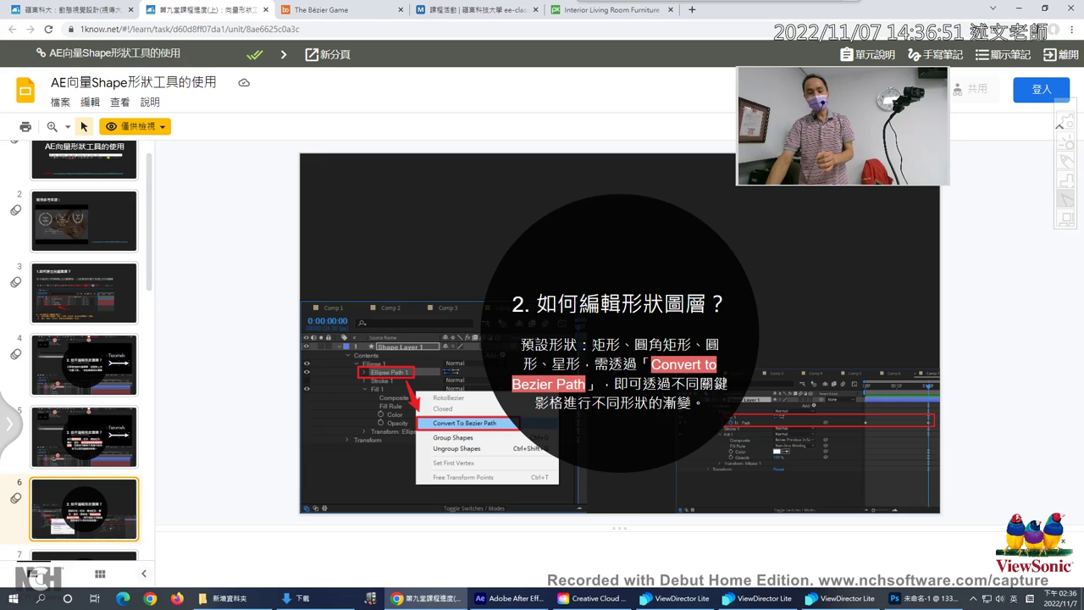
double_click(605, 345)
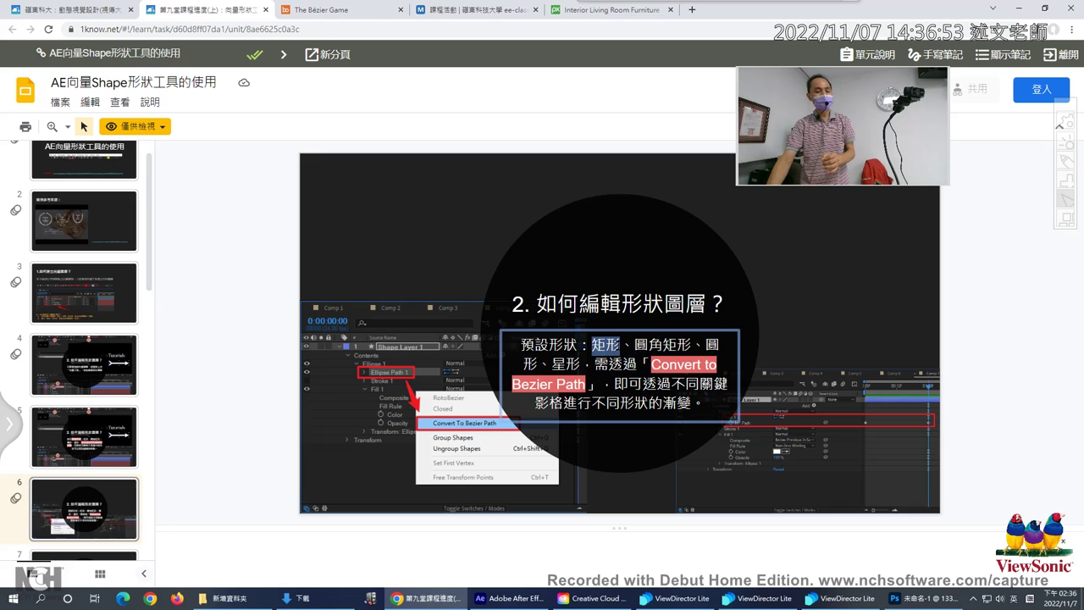
left_click_drag(618, 345, 584, 364)
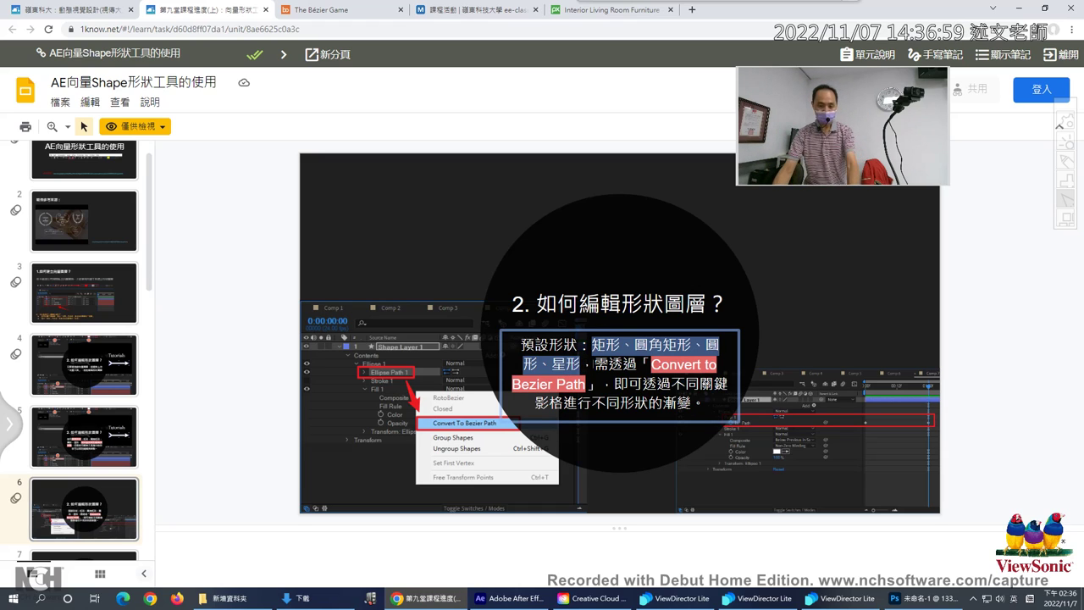
left_click_drag(651, 364, 584, 385)
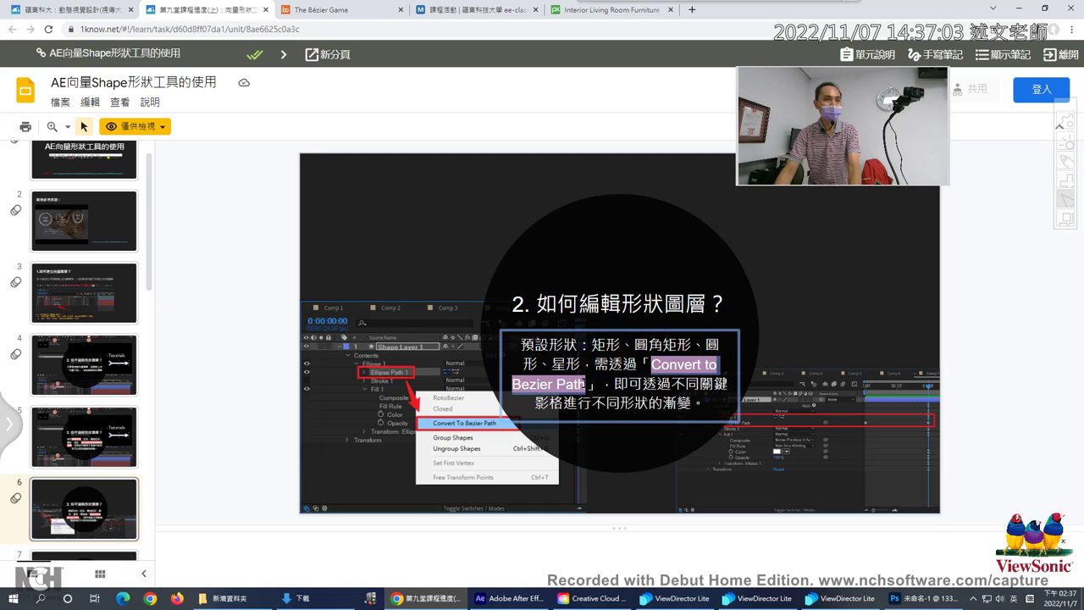
- Switch back to After Effects and draw a circle with the Ellipse Tool above the teacup in Shape Layer 1
left_click(511, 597)
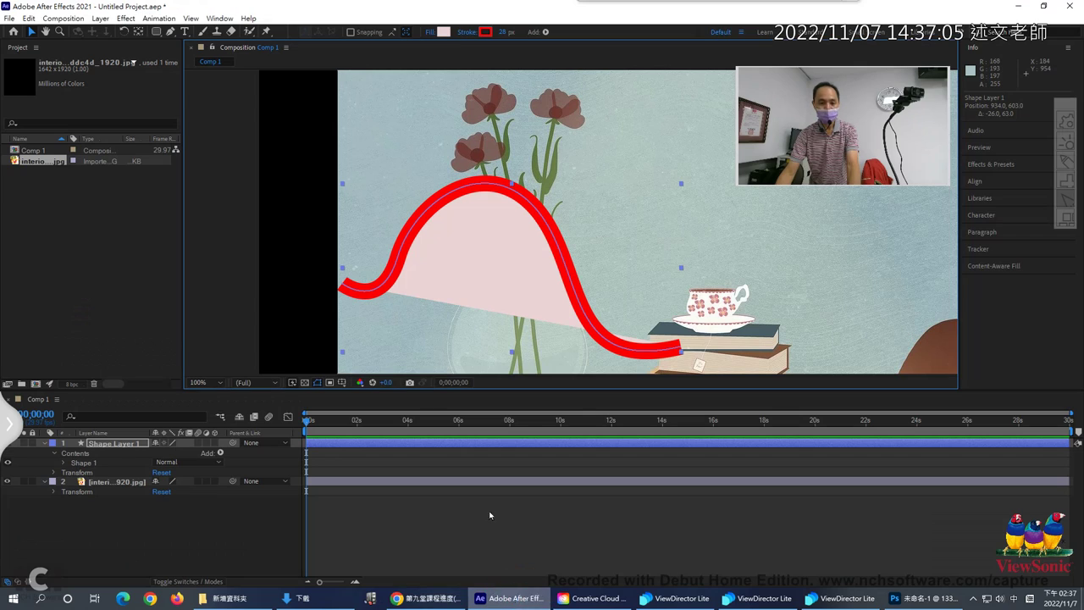
left_click(155, 34)
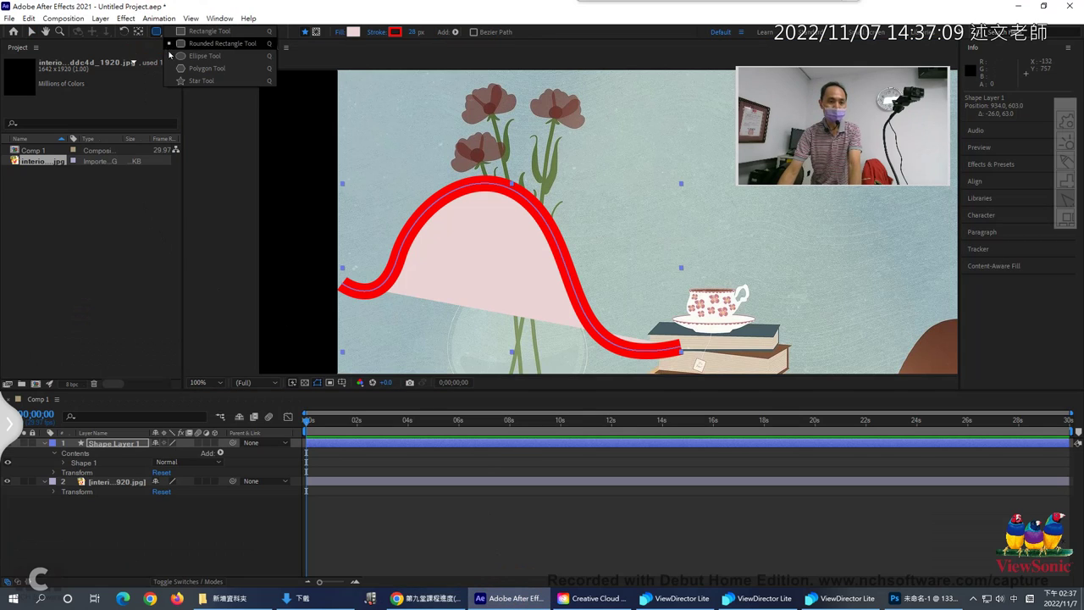
left_click(203, 56)
mouse_move(608, 107)
left_mouse_down()
mouse_move(652, 174)
mouse_move(711, 213)
left_mouse_up()
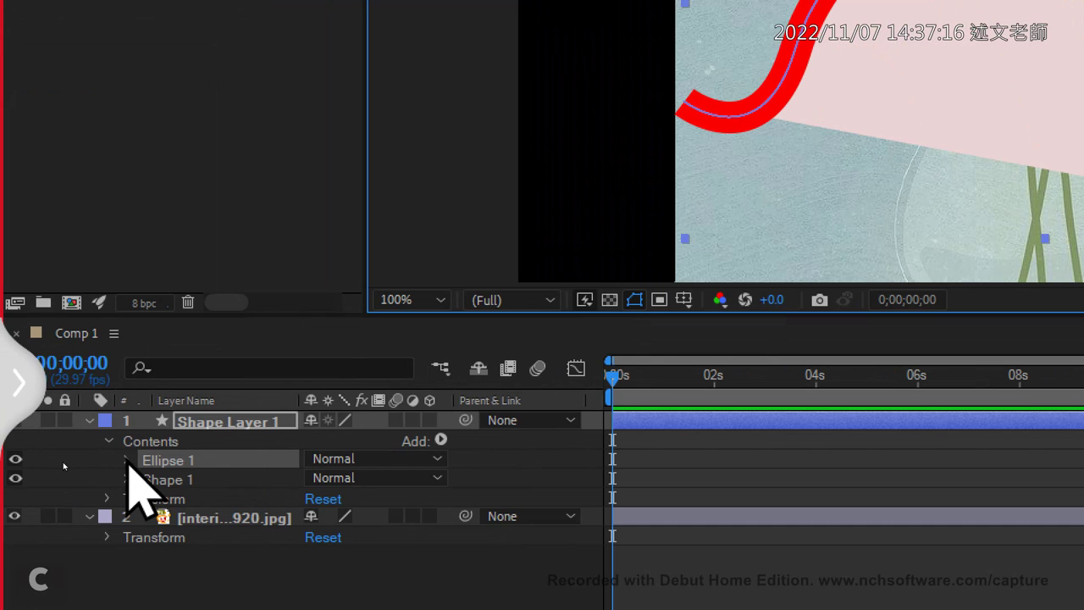
- Expand Ellipse 1 in Shape Layer 1 and convert its Ellipse Path 1 to a Bezier path
left_click(63, 462)
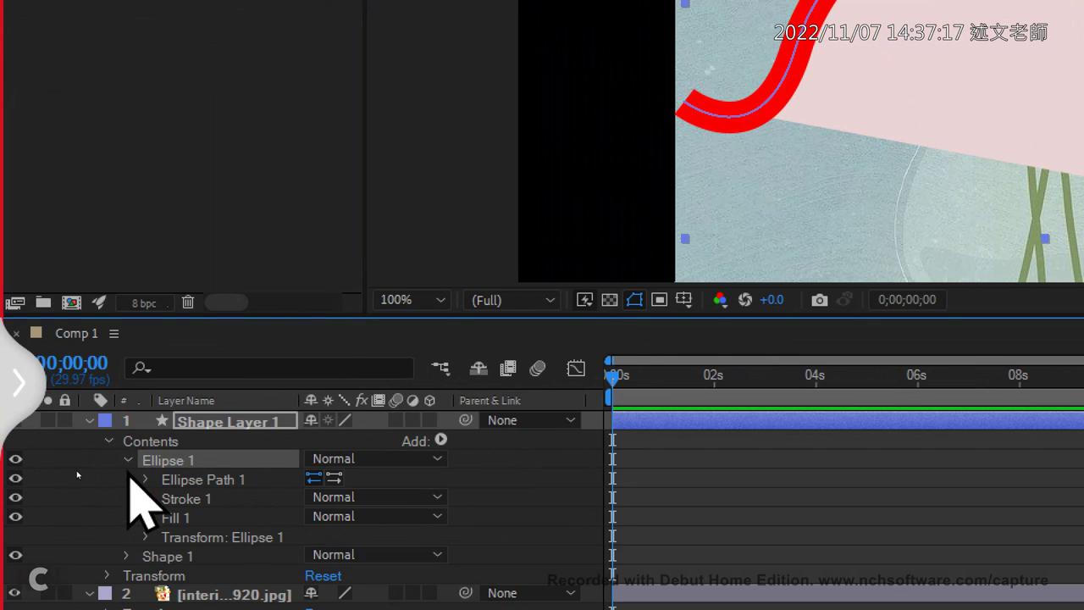
right_click(259, 457)
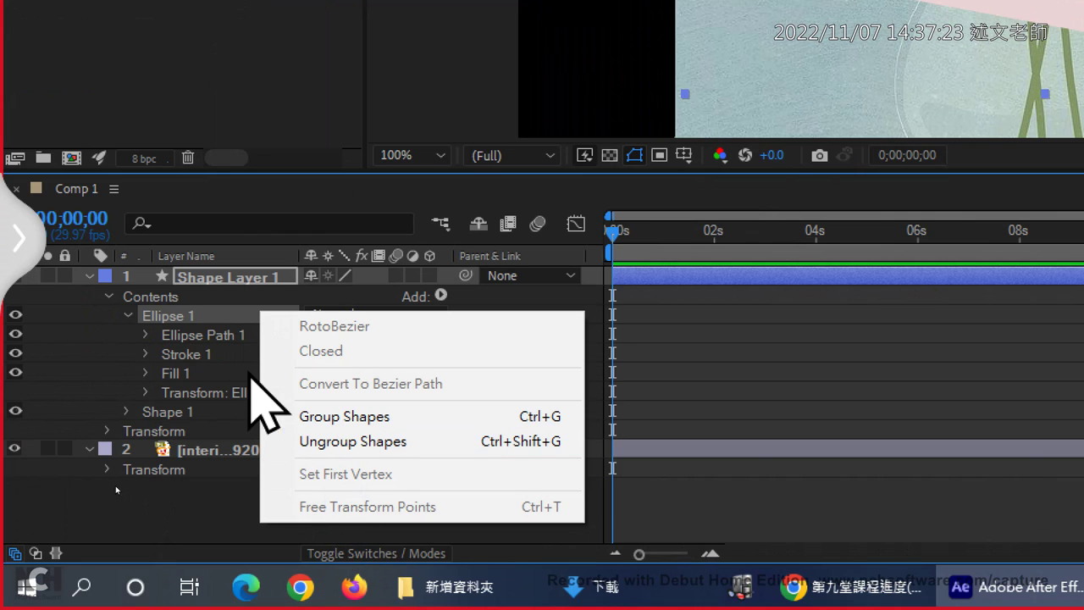
left_click(218, 337)
right_click(218, 335)
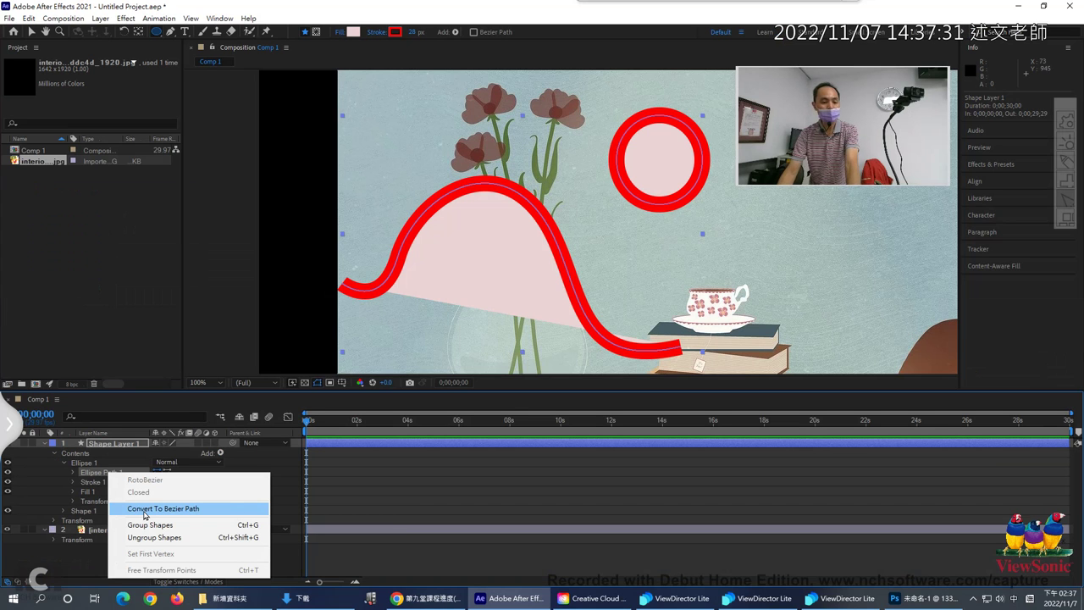
left_click(144, 509)
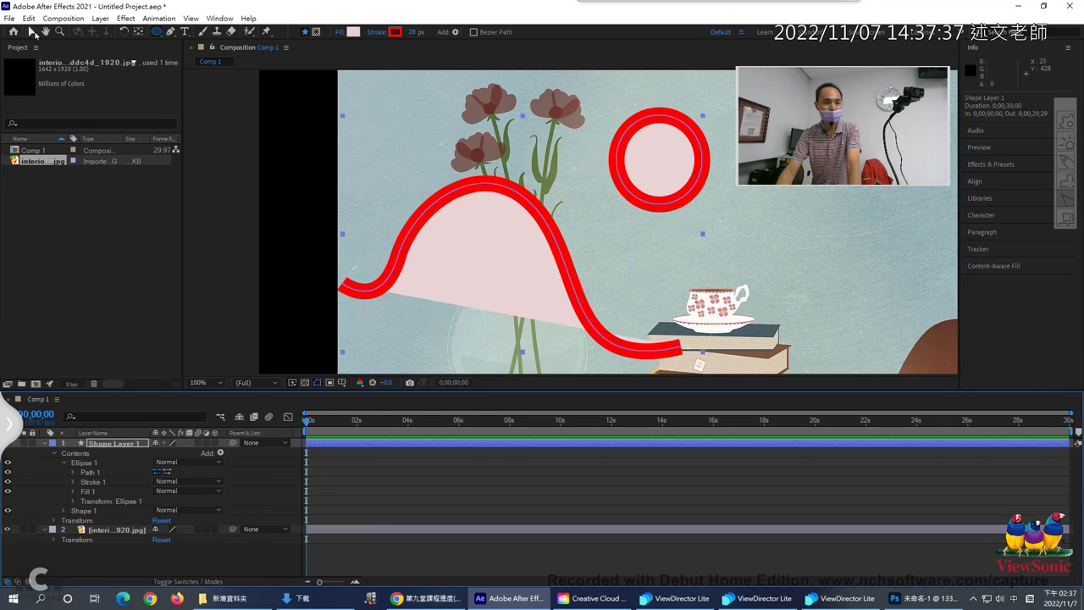
- Select Ellipse 1's Path 1 with the Selection tool, raise the circle's top vertex to about 935, 481, and stretch its left-hand direction handle outward
left_click(33, 31)
left_click(661, 120)
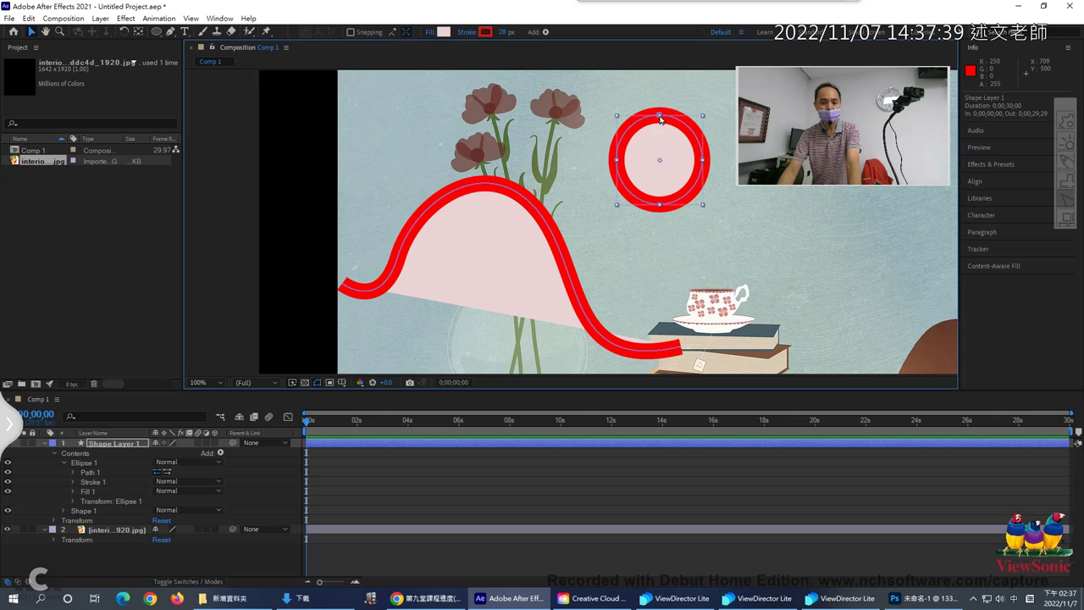
left_click(100, 476)
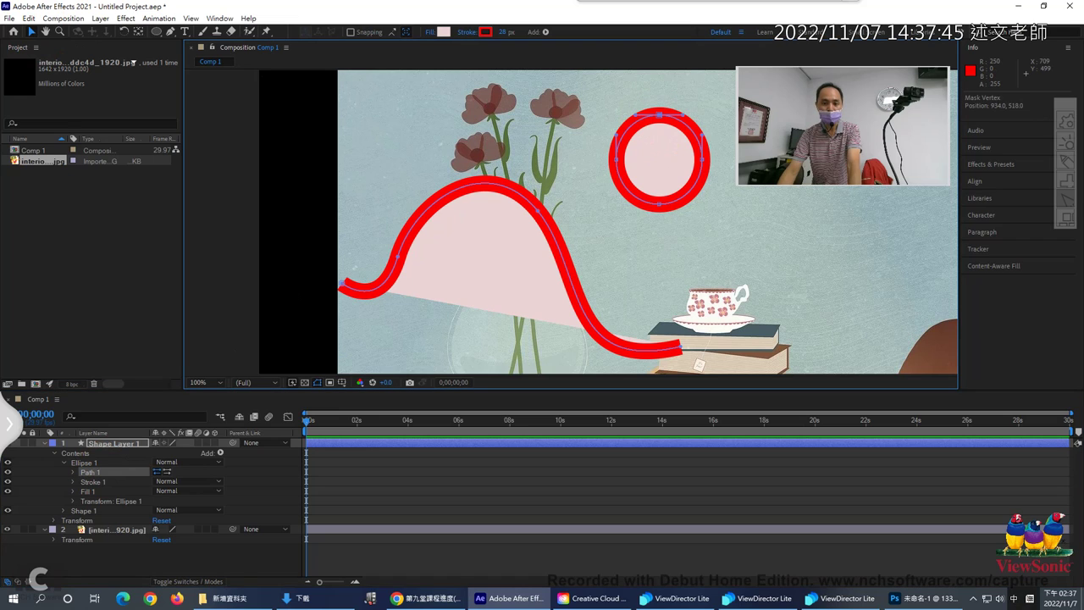
left_click_drag(658, 112, 569, 86)
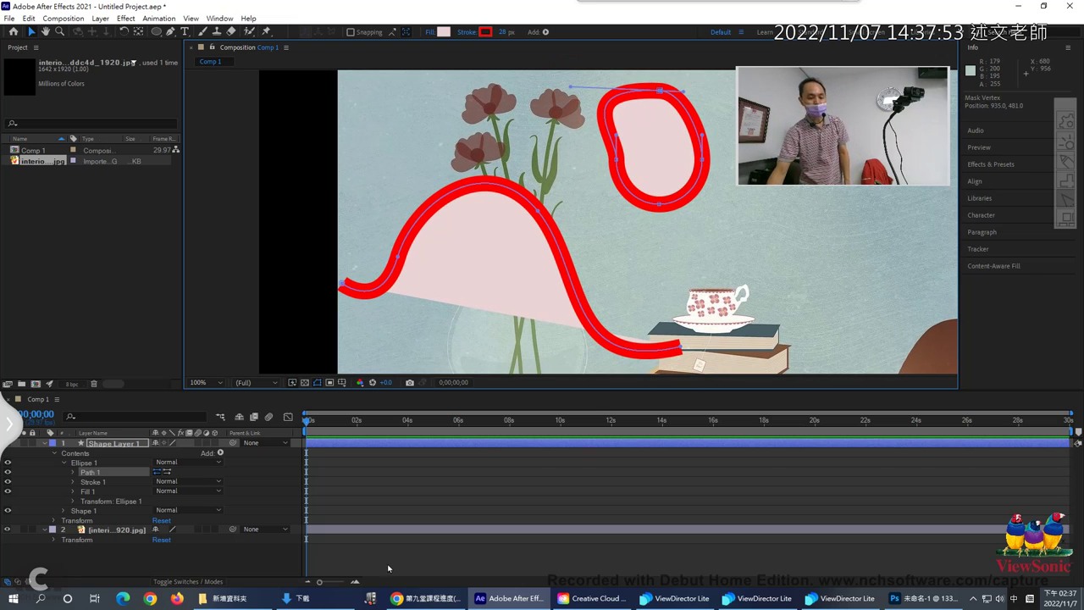
- Switch to the Chrome lesson slides and review slides 5 to 7 on editing shape layers and their nodes
left_click(399, 597)
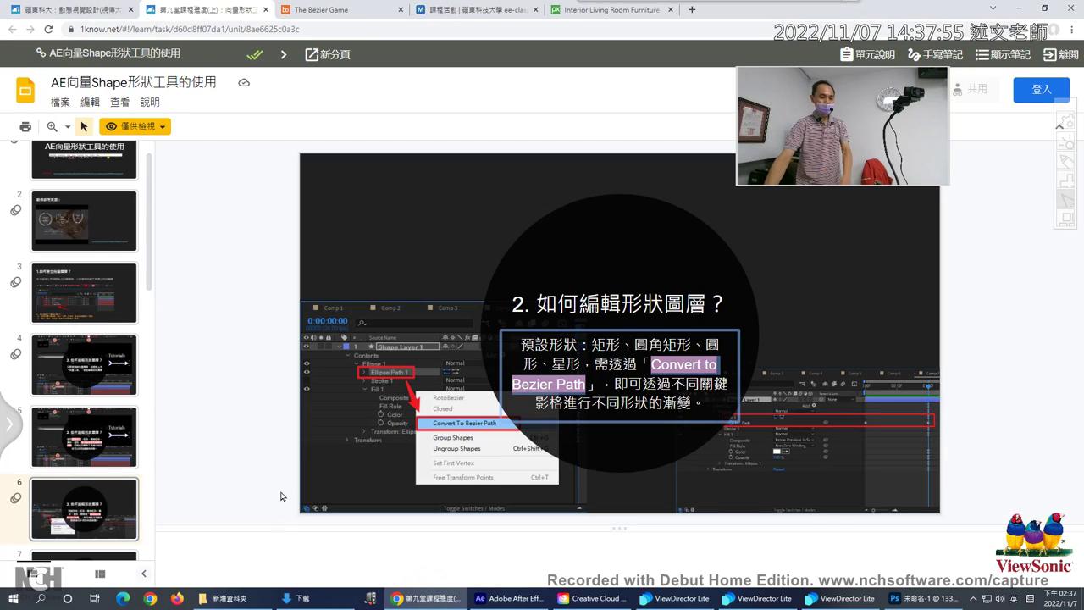
scroll(100, 356, "down", 3)
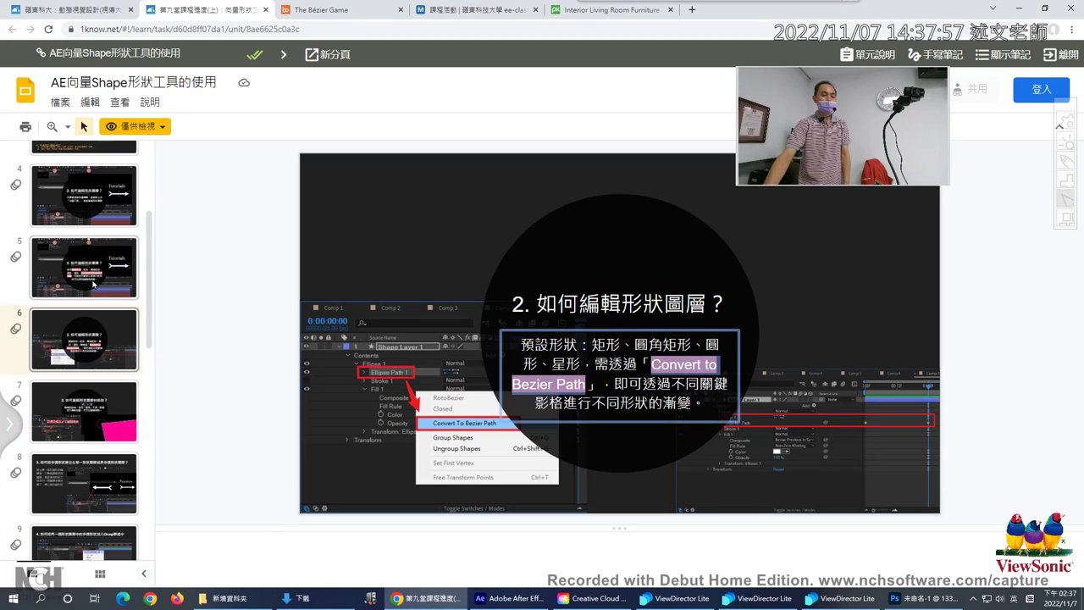
left_click(117, 403)
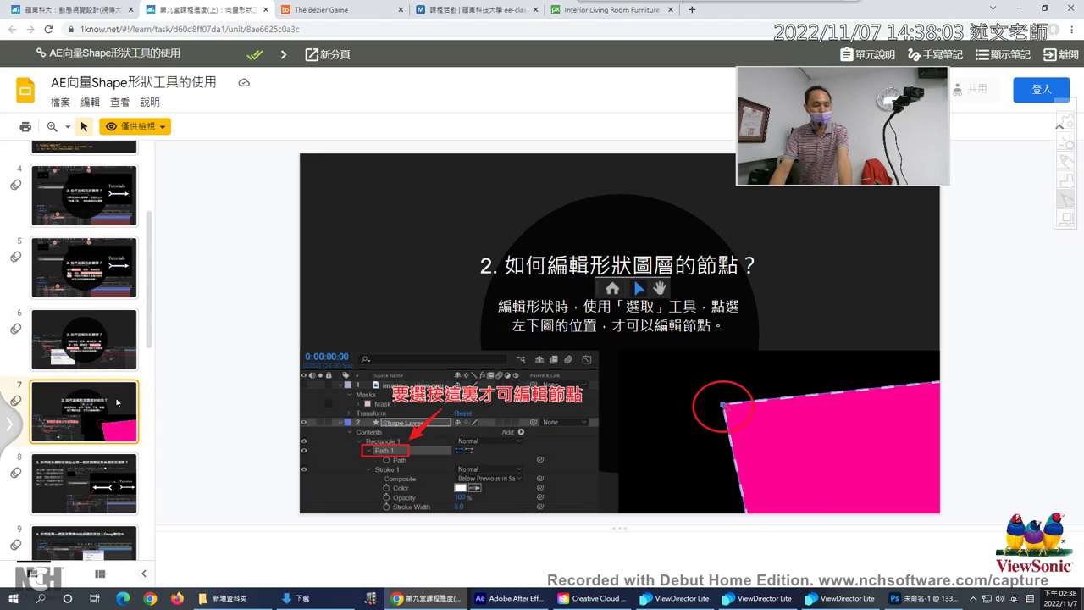
left_click(113, 348)
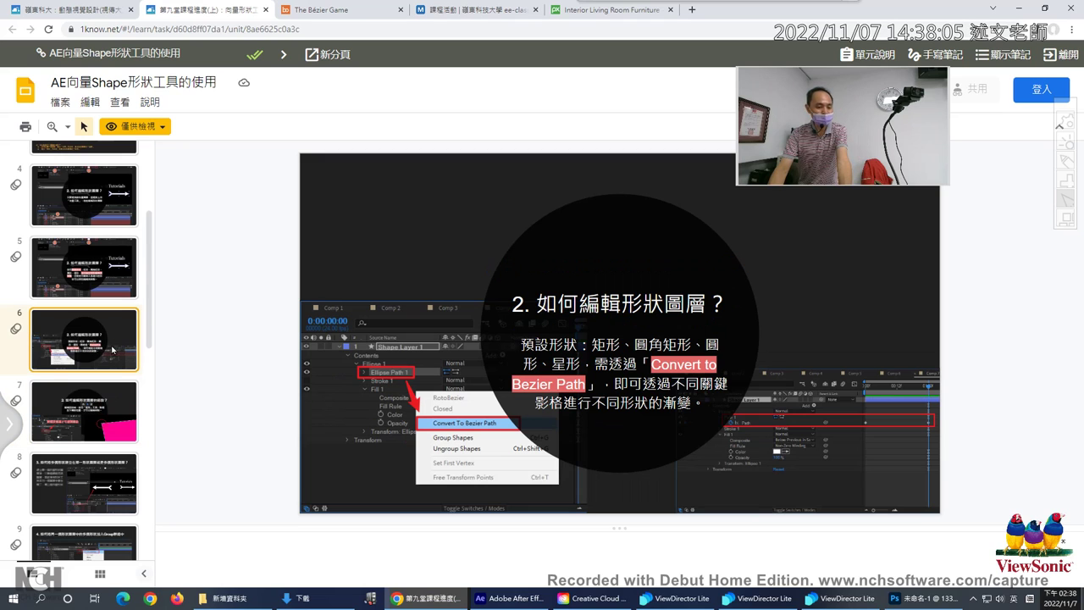
left_click(97, 288)
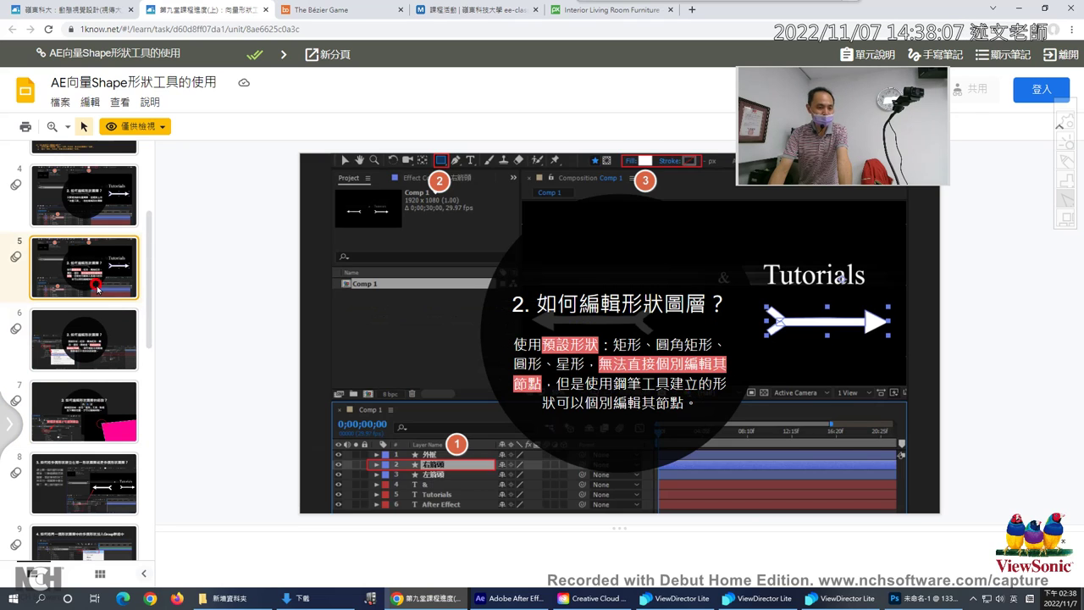
left_click(92, 338)
left_click(98, 396)
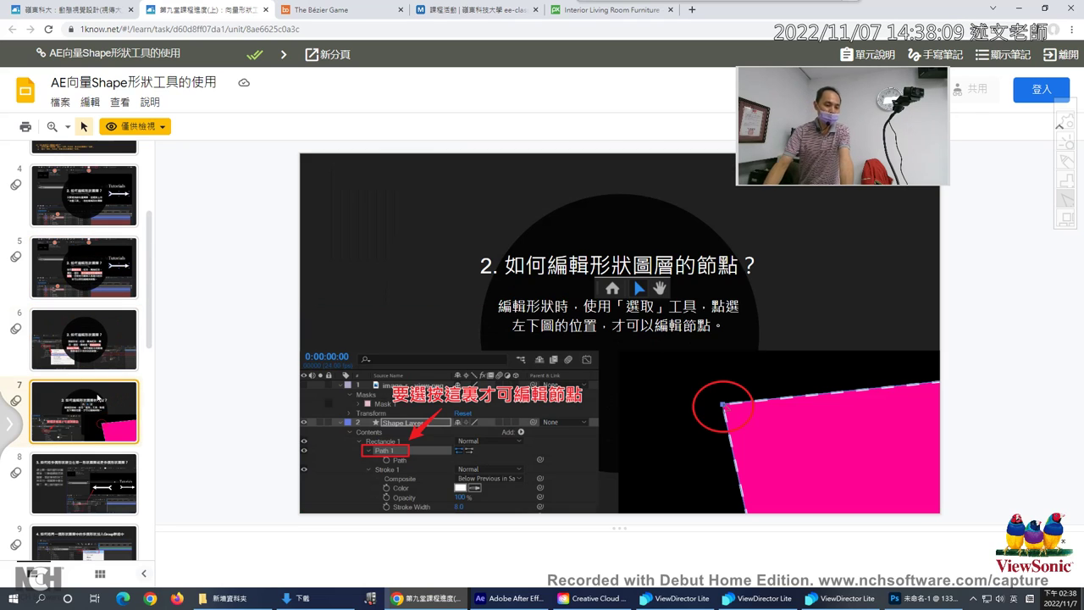
scroll(99, 396, "down", 1)
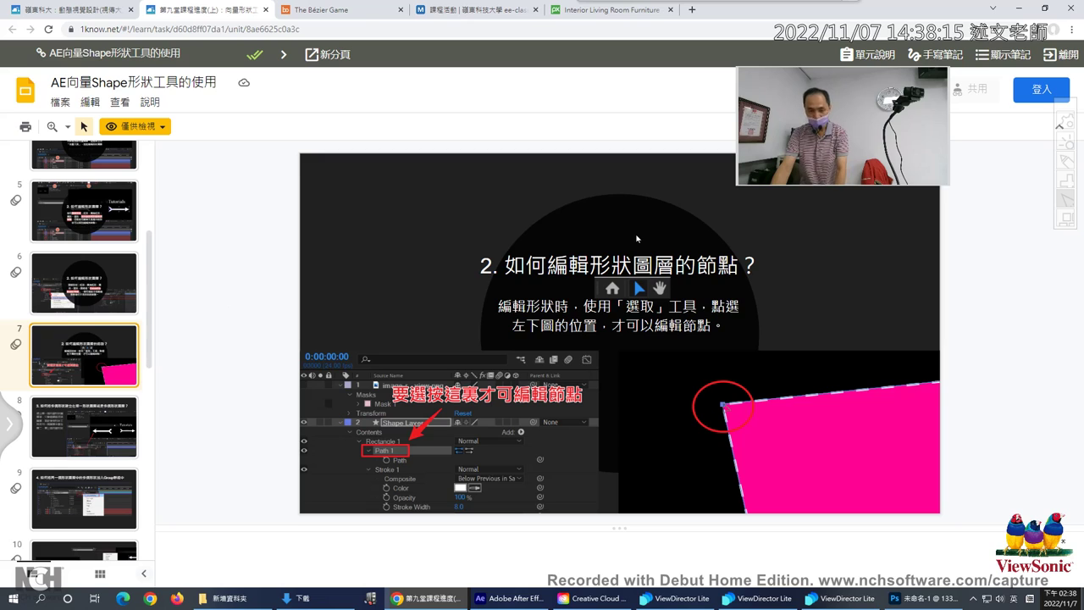
key("ctrl+plus")
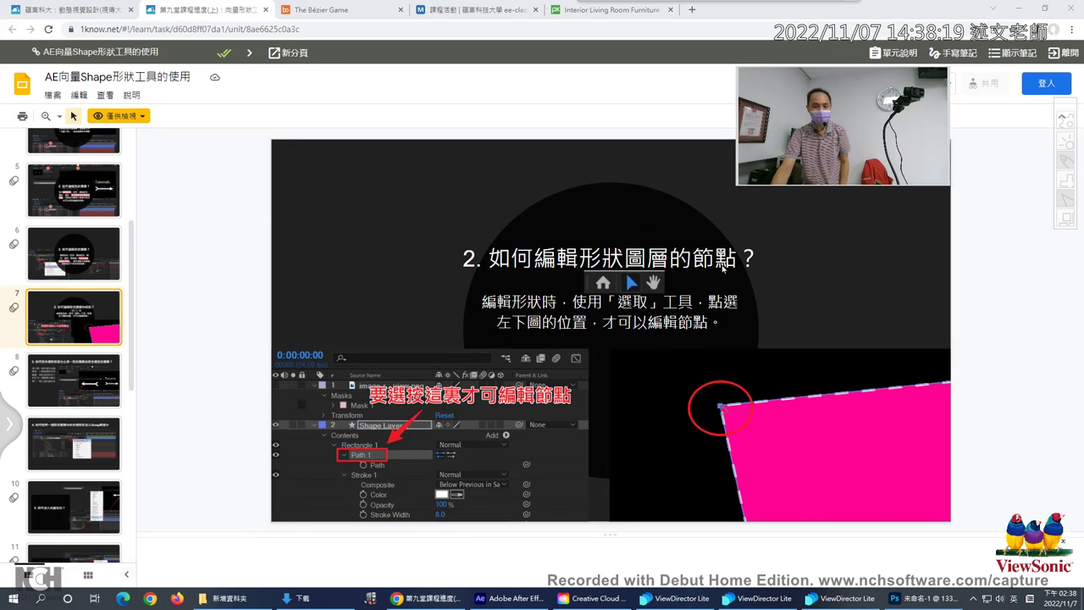
mouse_move(724, 269)
left_mouse_down()
mouse_move(698, 273)
mouse_move(723, 236)
mouse_move(732, 291)
left_mouse_up()
mouse_move(398, 481)
left_mouse_down()
mouse_move(347, 479)
mouse_move(332, 439)
mouse_move(376, 483)
left_mouse_up()
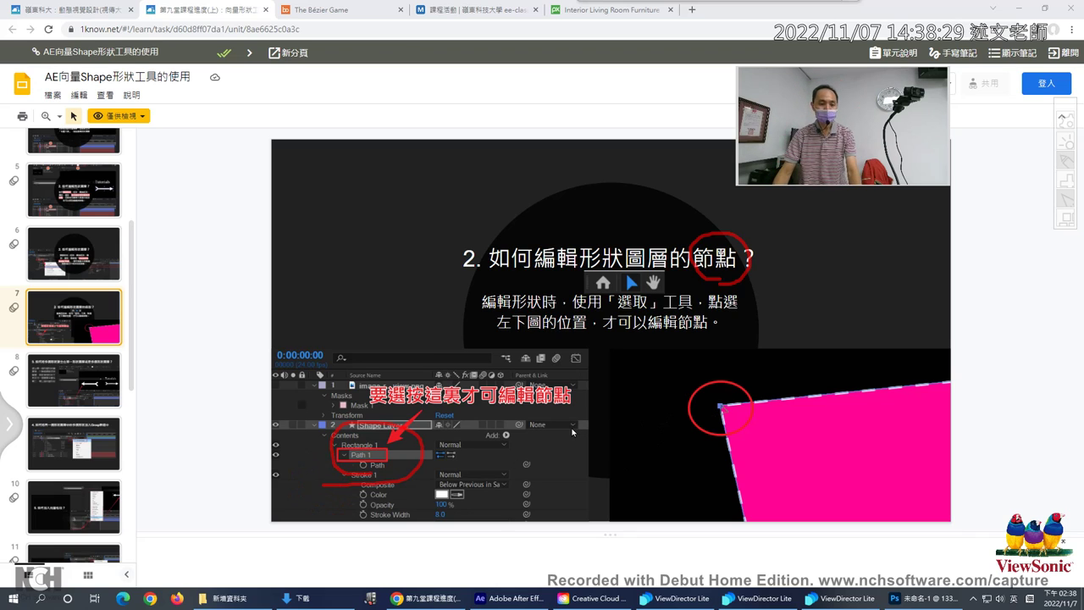
key("Escape")
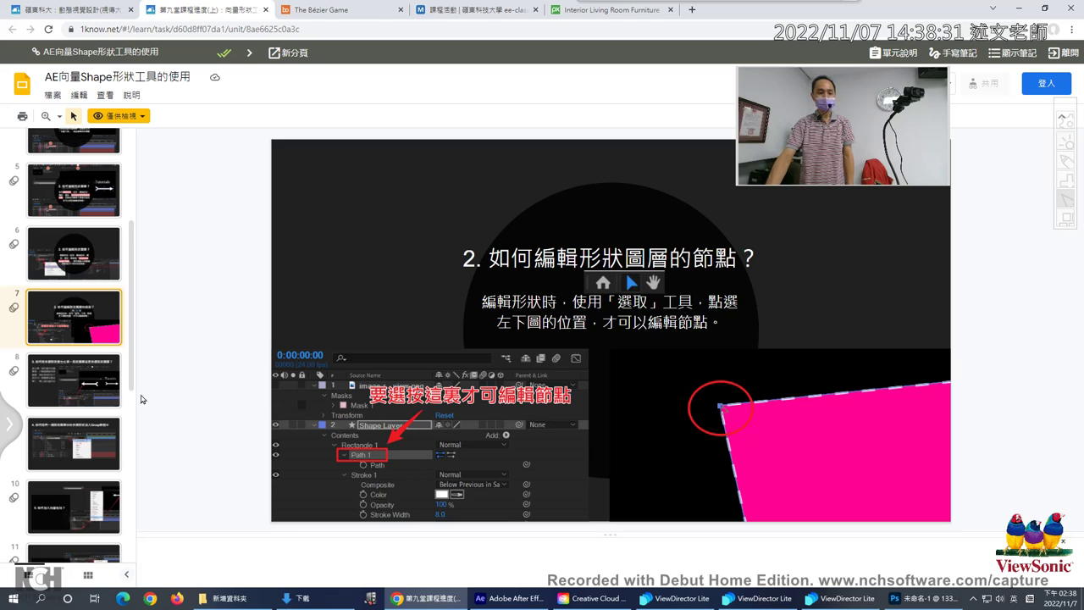